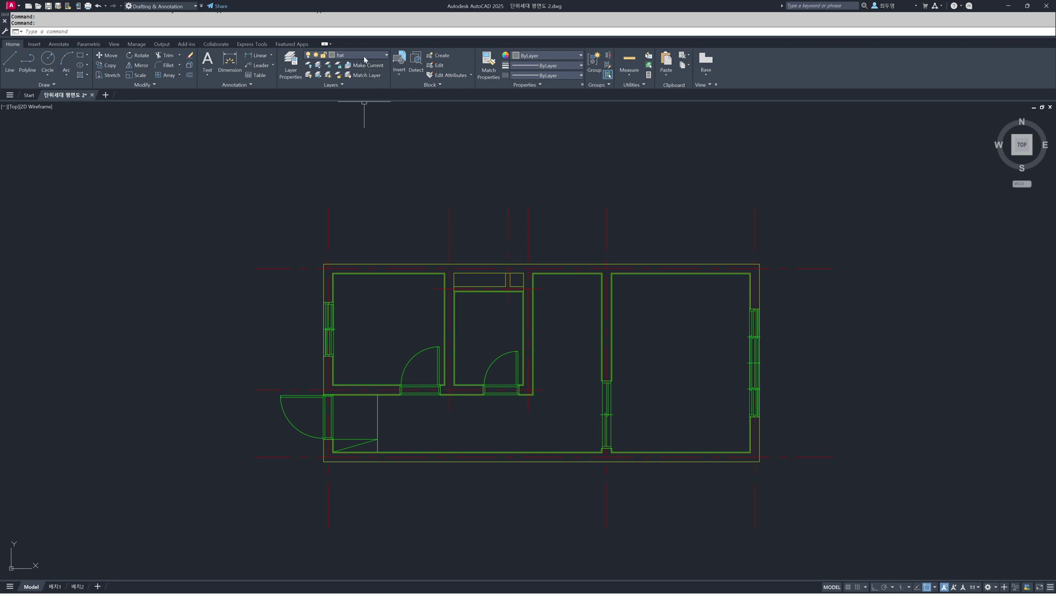
# Freeze the cen, fin, fur, win and ele layers so only the wall outlines remain displayed
pyautogui.click(361, 55)
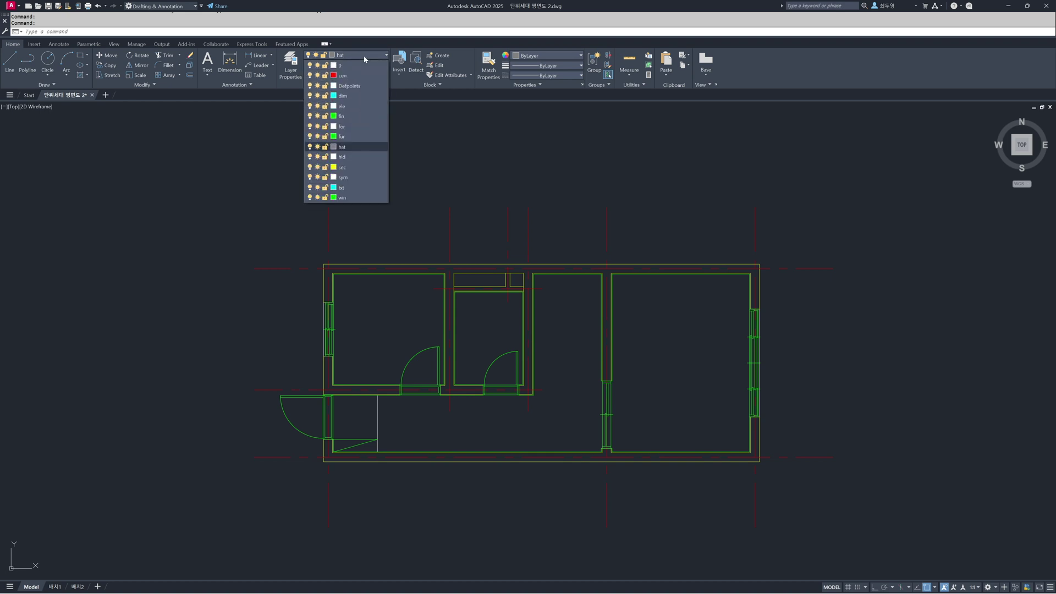
pyautogui.click(318, 75)
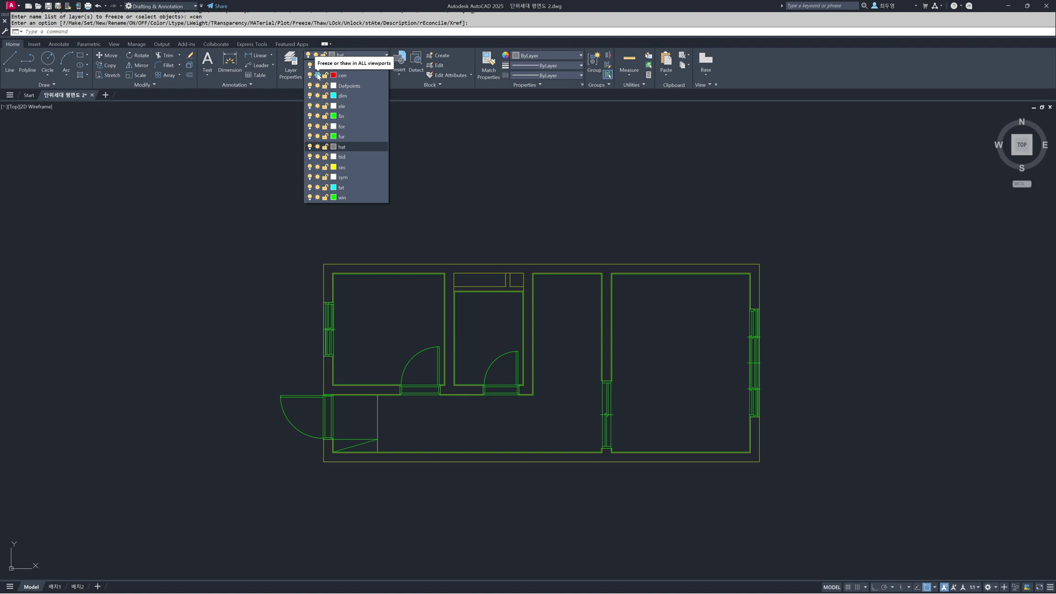
pyautogui.click(318, 116)
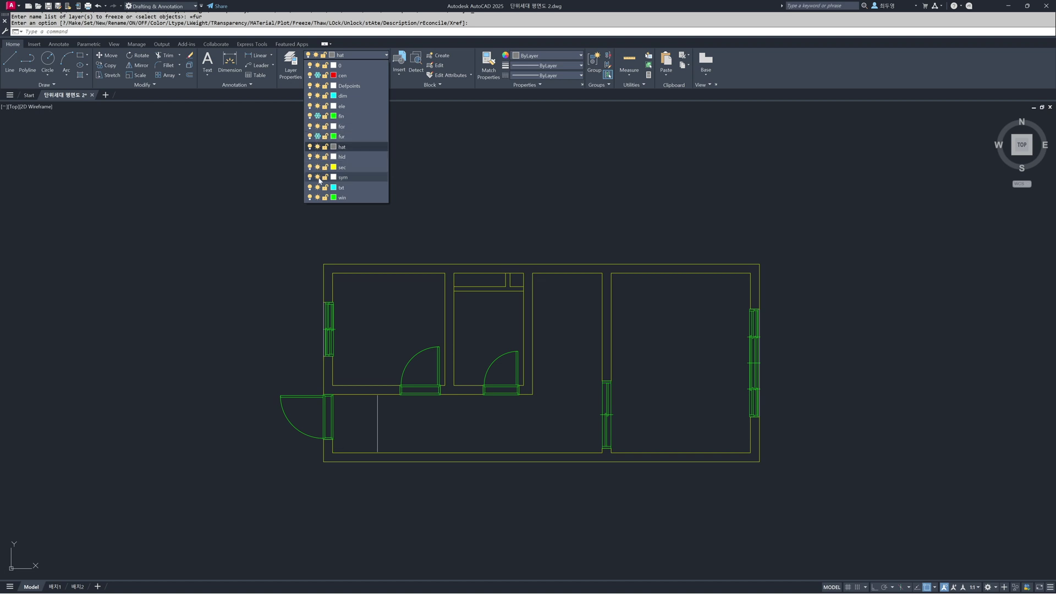
pyautogui.click(318, 197)
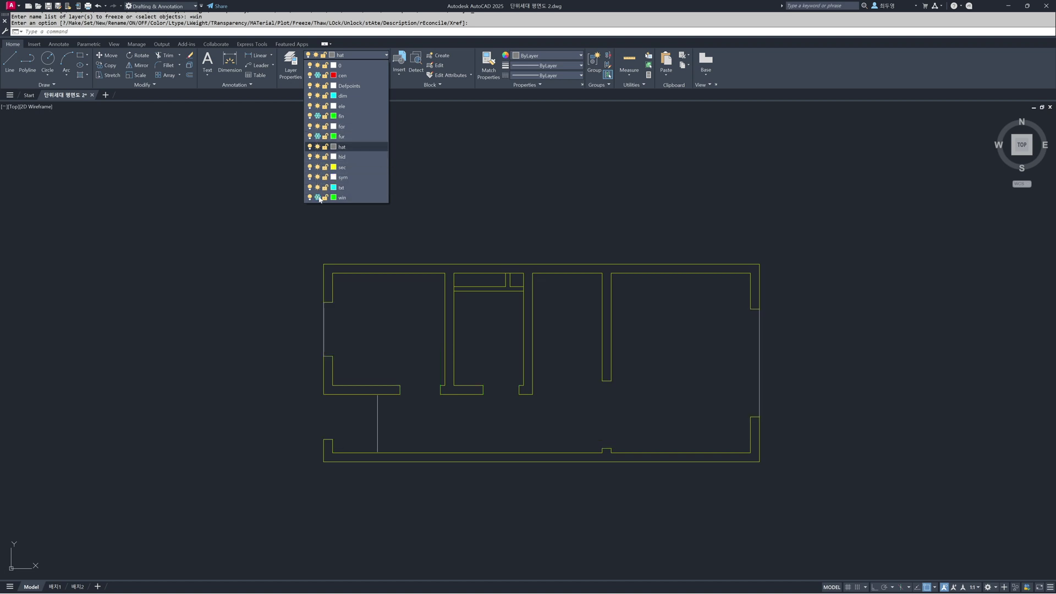
pyautogui.click(318, 106)
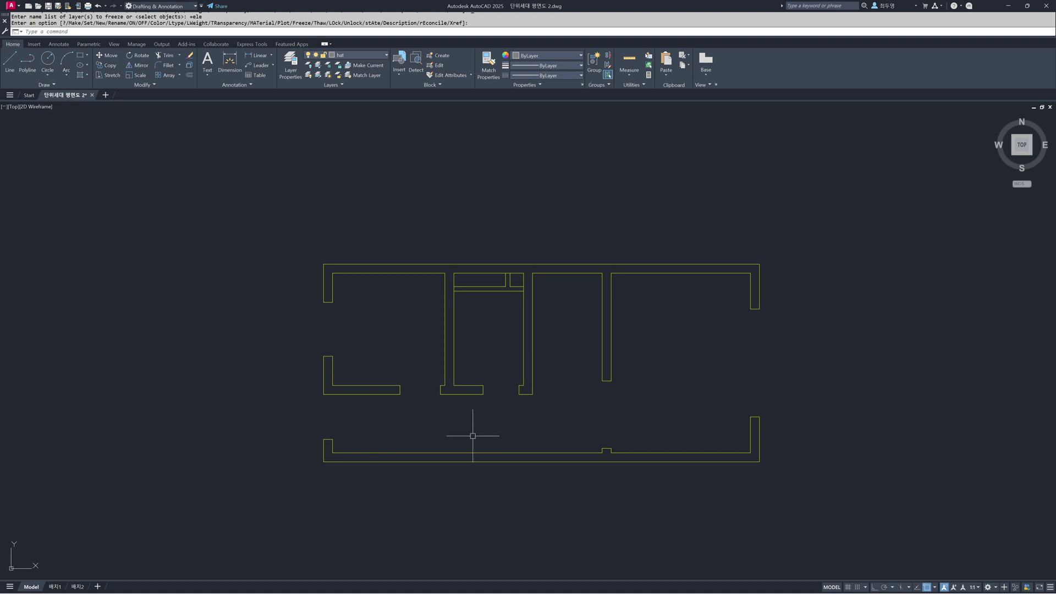
# Draw a construction line at a 45-degree angle through a point just below the plan's bottom wall
pyautogui.moveTo(522, 400); pyautogui.dragTo(523, 333, button='middle')
pyautogui.scroll(2, 527, 304)
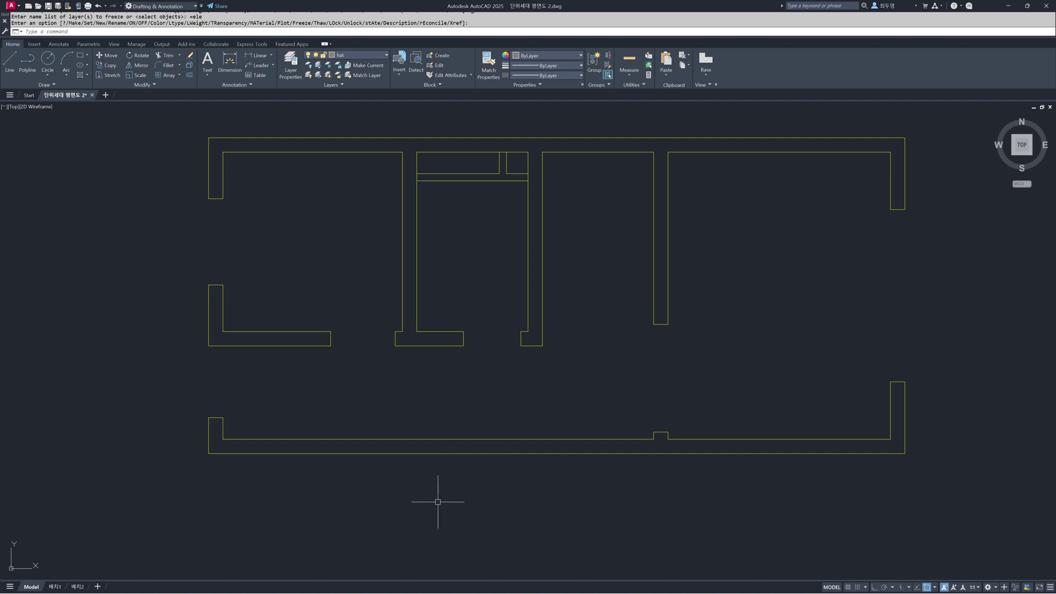
pyautogui.write('l')
pyautogui.press('Return')
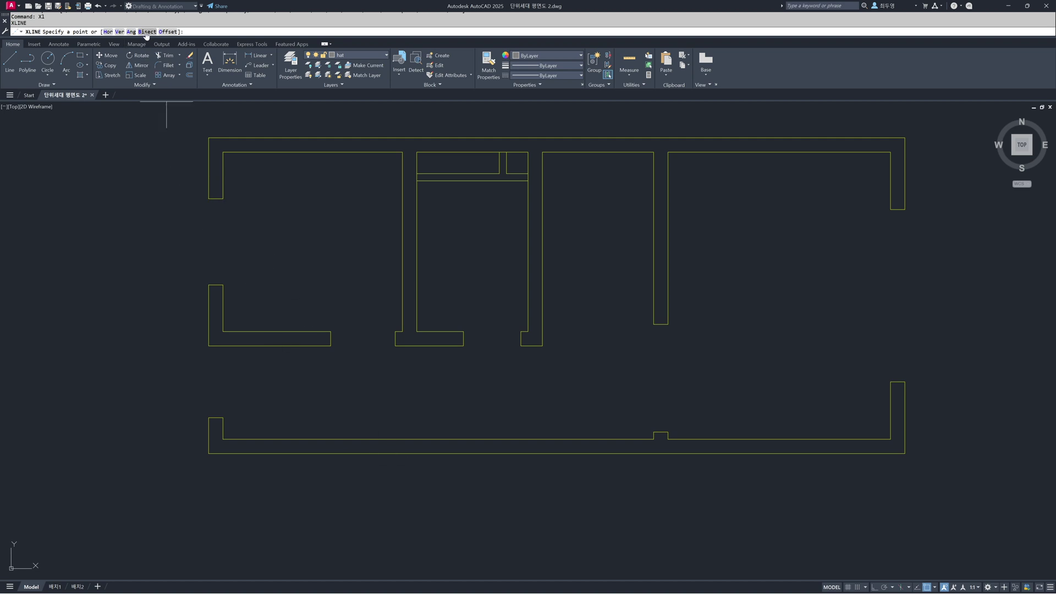
pyautogui.write('a')
pyautogui.press('Return')
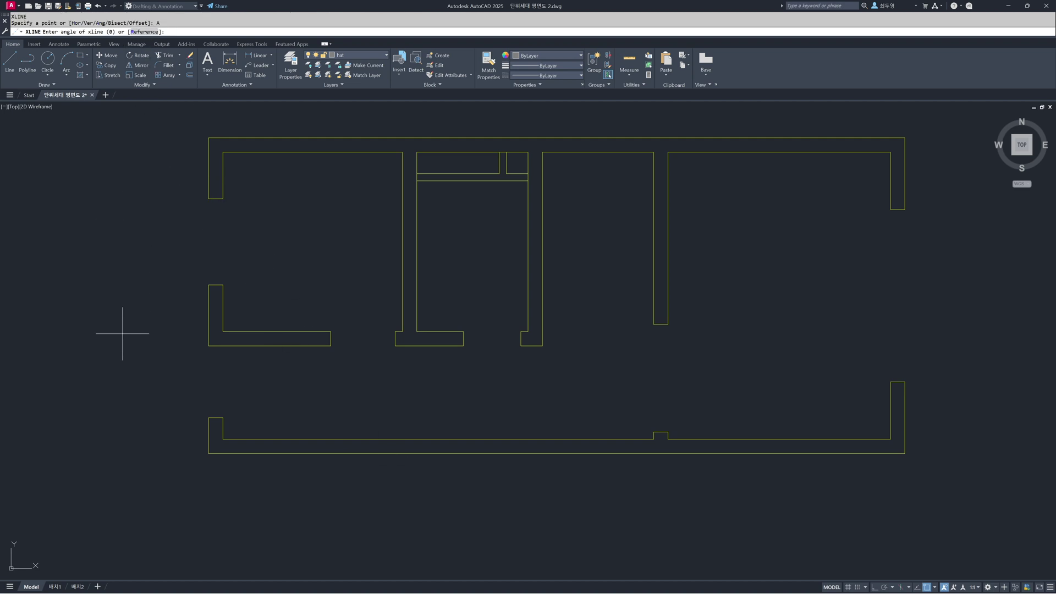
pyautogui.write('45')
pyautogui.press('Return')
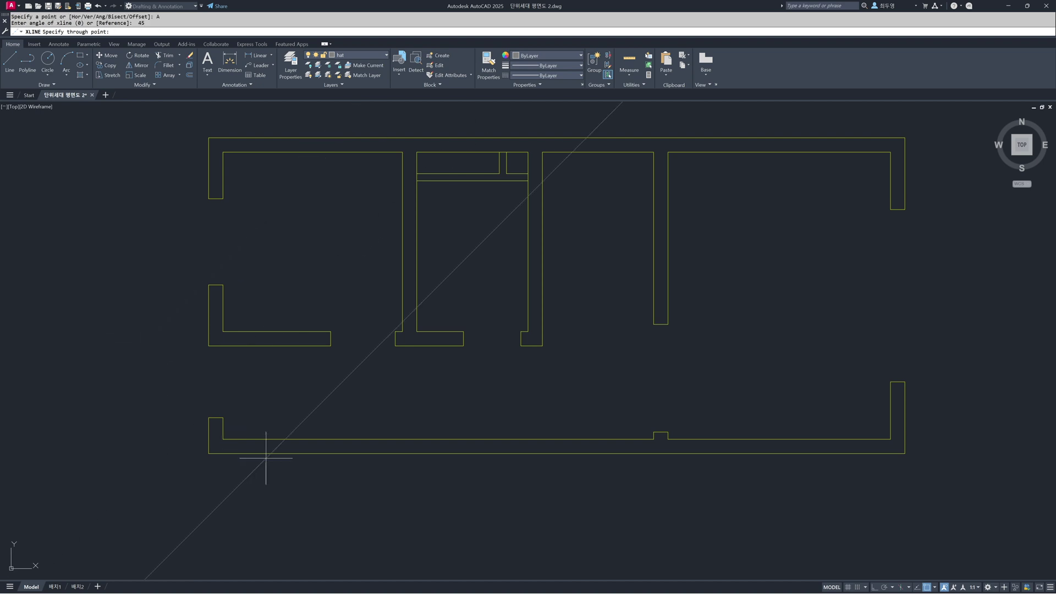
pyautogui.click(435, 500)
pyautogui.press('Return')
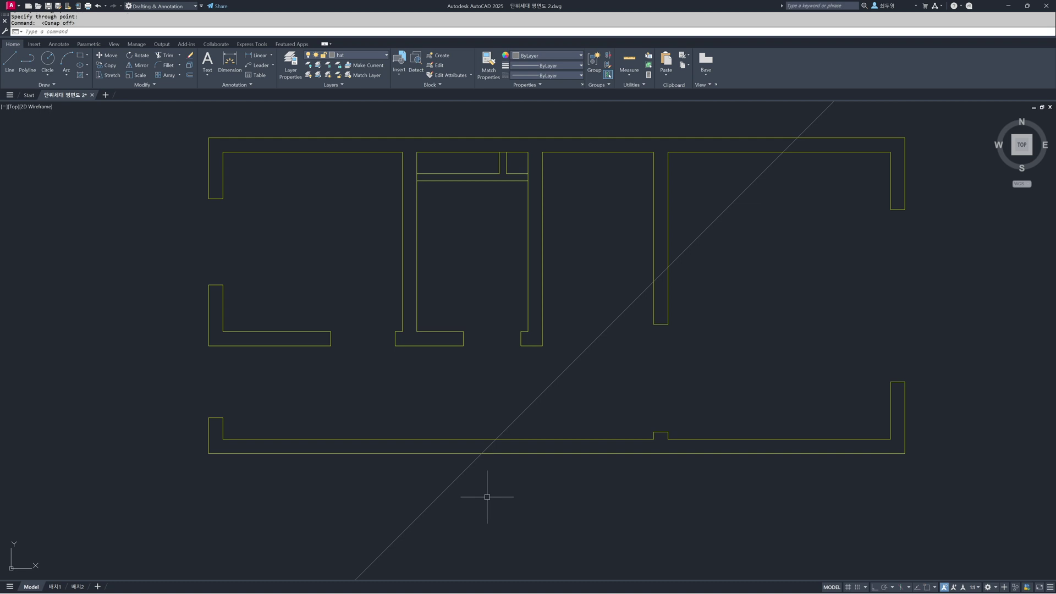
# Offset the diagonal construction line by 30 toward the lower right twice, making three parallel lines
pyautogui.write('o')
pyautogui.press('Return')
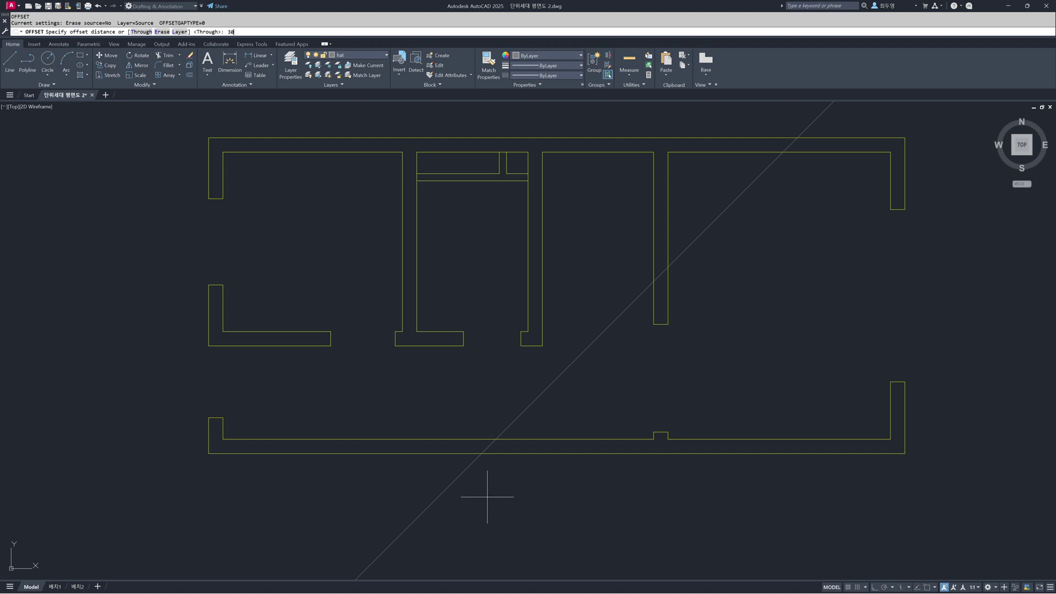
pyautogui.write('30')
pyautogui.press('Return')
pyautogui.click(471, 472)
pyautogui.click(480, 481)
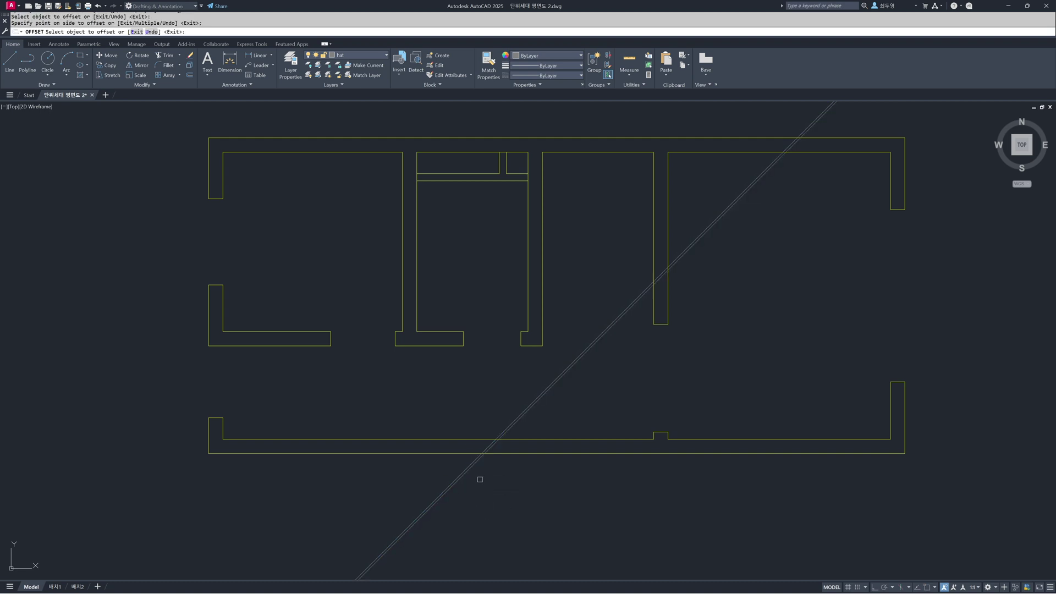
pyautogui.click(473, 469)
pyautogui.click(495, 484)
pyautogui.press('Return')
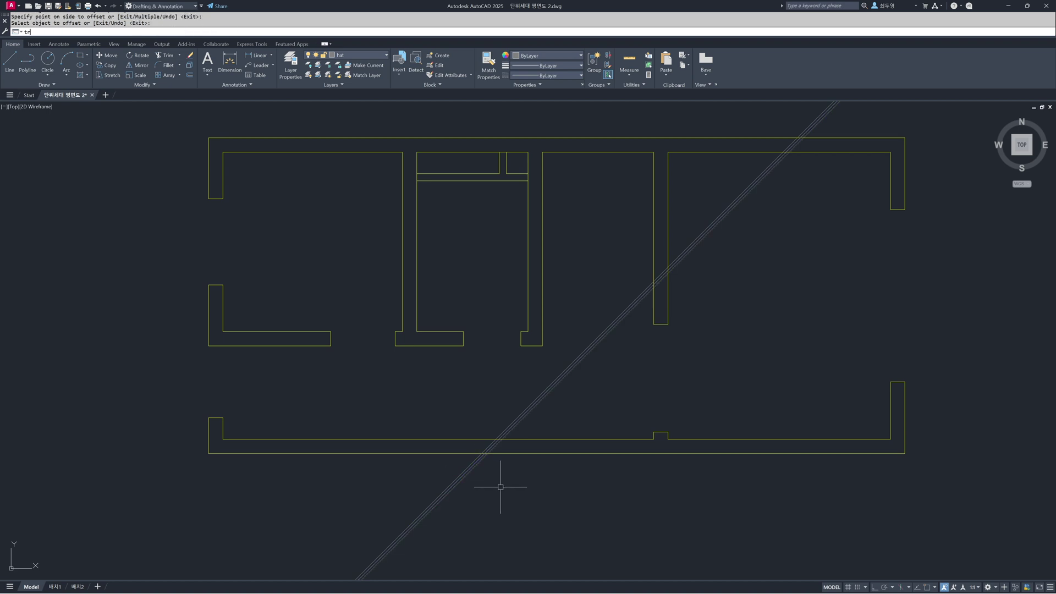
# Trim away the parts of the three diagonal lines above the bottom wall's outer edge
pyautogui.write('tr')
pyautogui.press('Return')
pyautogui.click(510, 453)
pyautogui.press('Return')
pyautogui.click(532, 426)
pyautogui.click(502, 417)
pyautogui.press('Return')
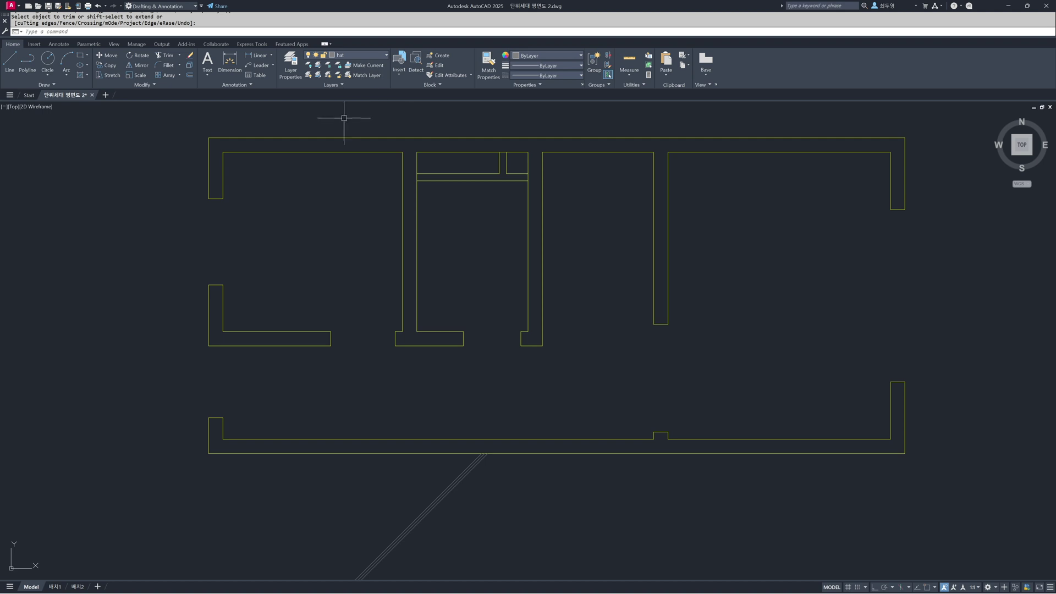
# Hatch the upper, lower-left and bottom wall regions with a user-defined pattern at angle 45 and spacing 800
pyautogui.press('Return')
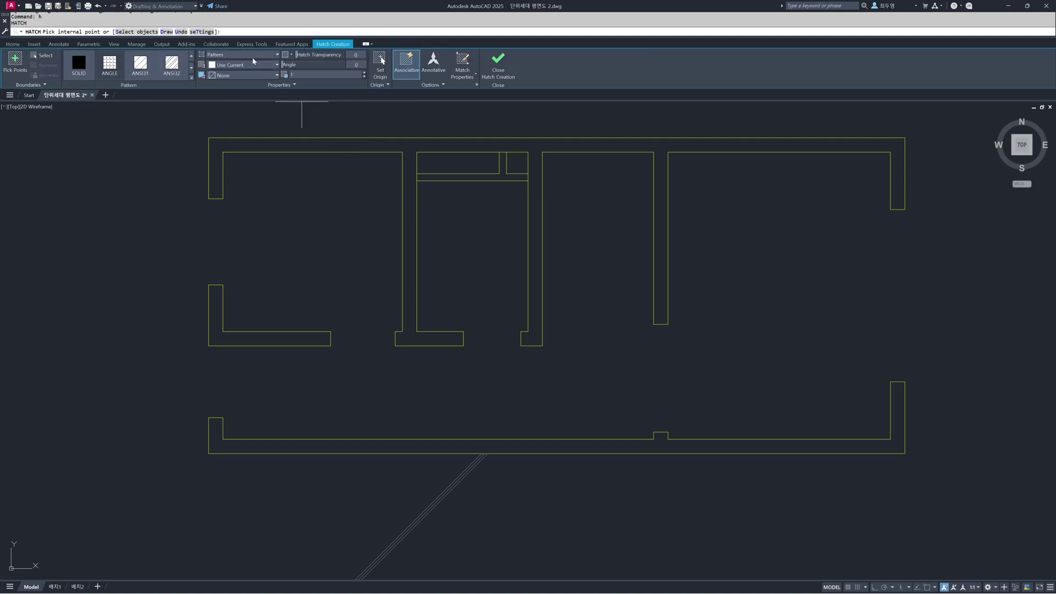
pyautogui.click(248, 56)
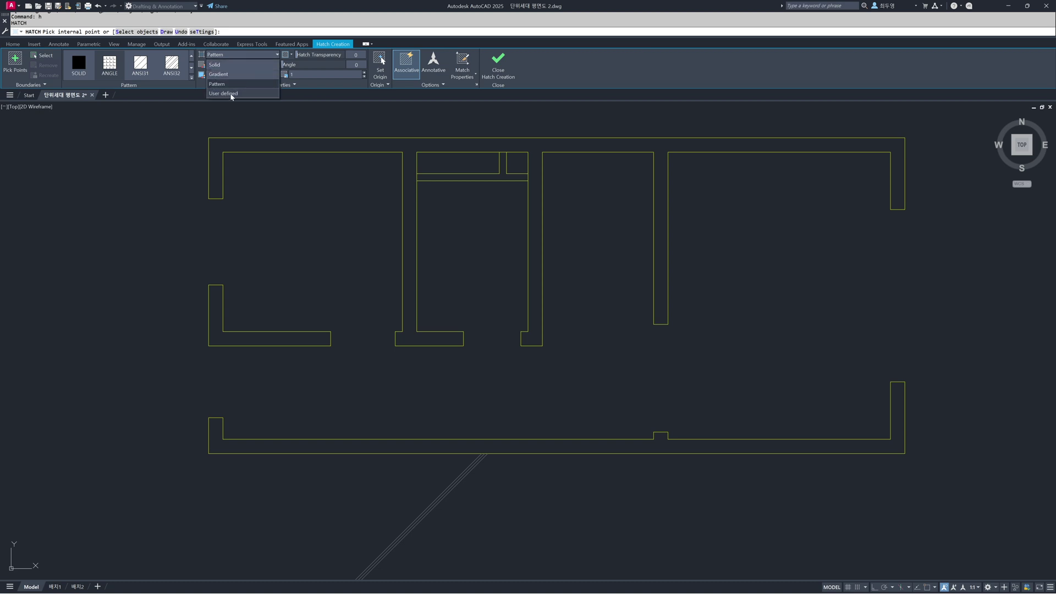
pyautogui.click(227, 93)
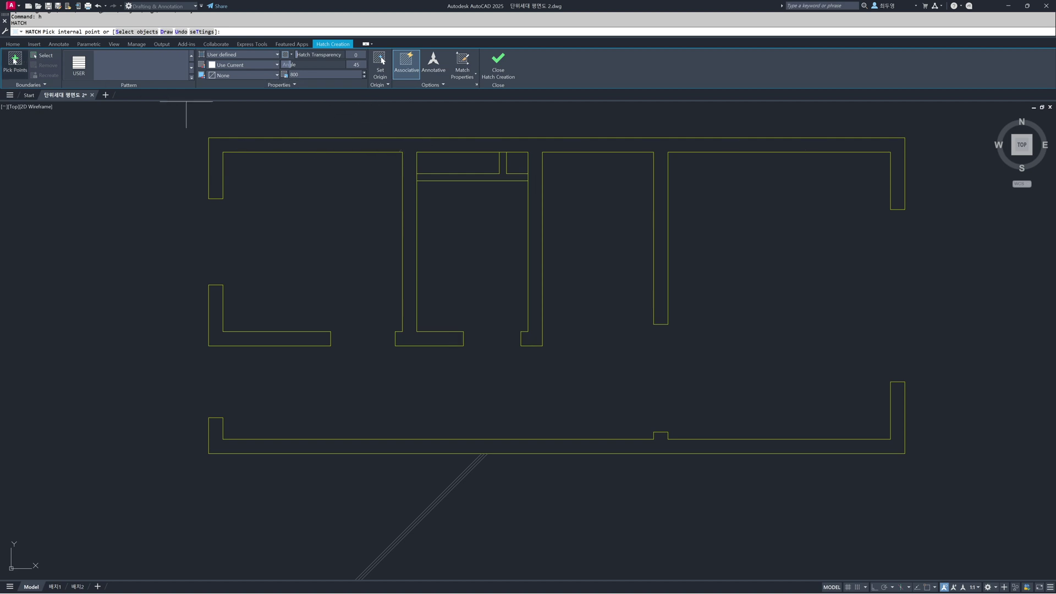
pyautogui.click(401, 146)
pyautogui.click(298, 339)
pyautogui.click(458, 447)
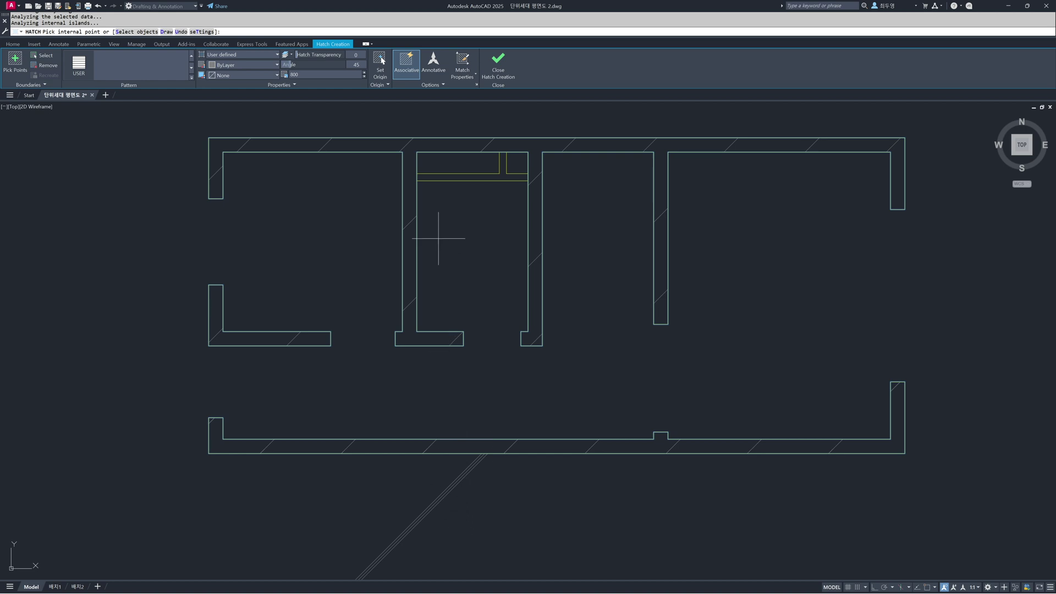
# Turn on object snap, set the hatch origin to the first diagonal line's upper endpoint, and finish the hatch
pyautogui.click(379, 78)
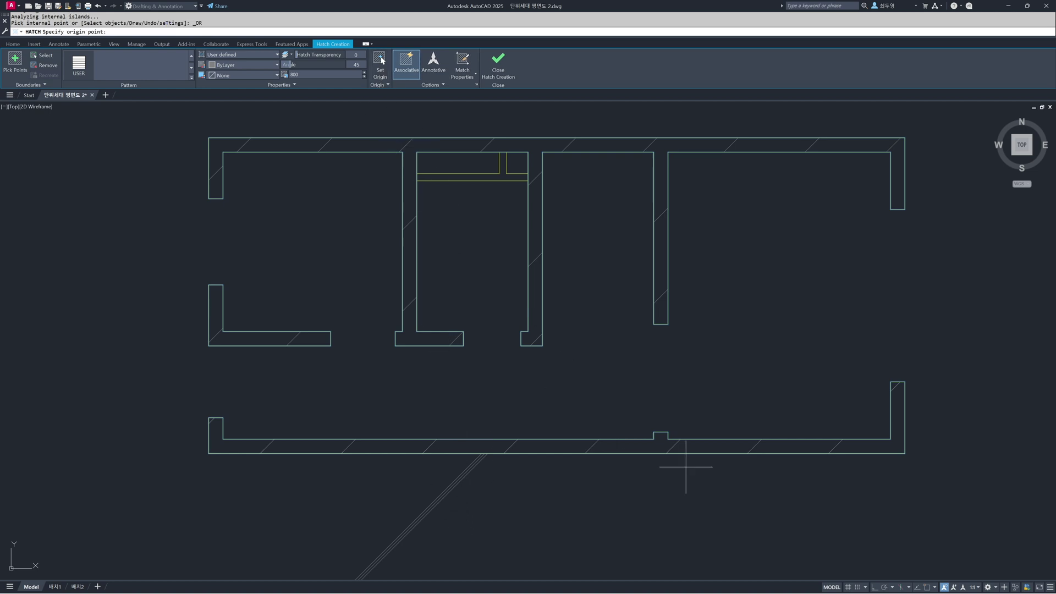
pyautogui.rightClick(928, 588)
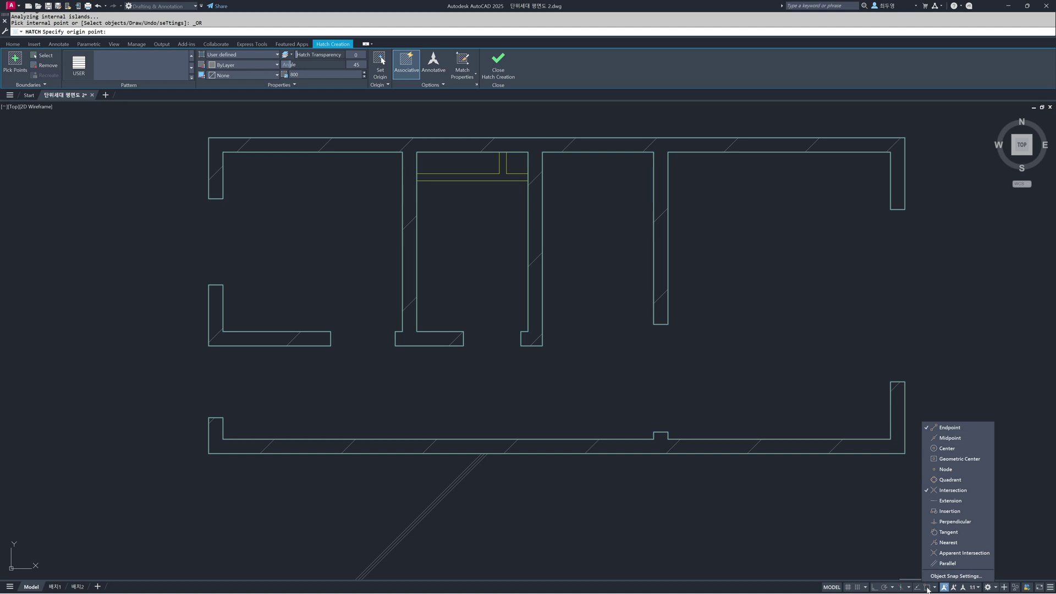
pyautogui.click(928, 589)
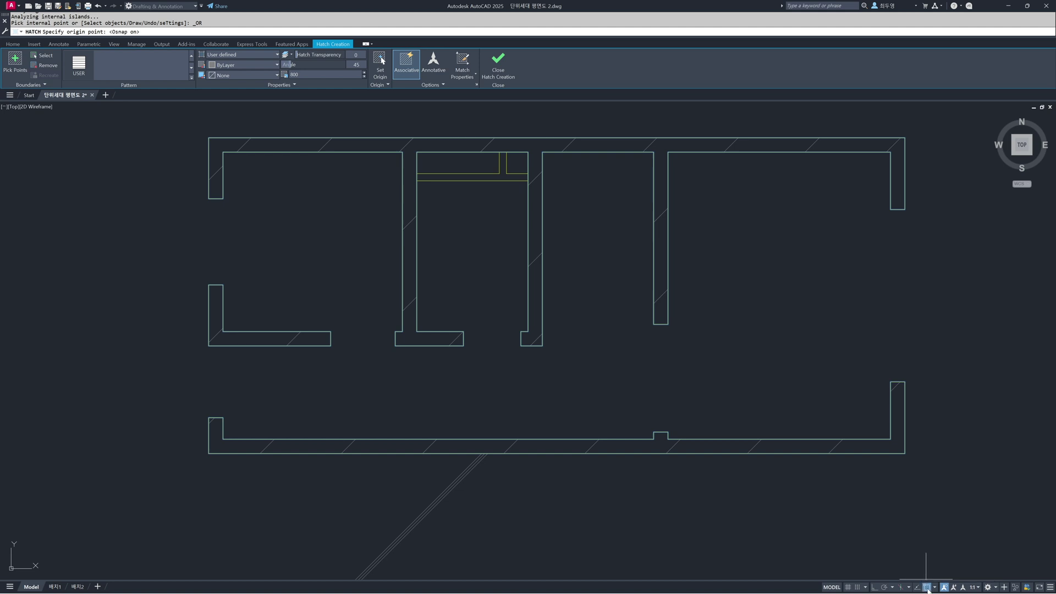
pyautogui.scroll(5, 483, 466)
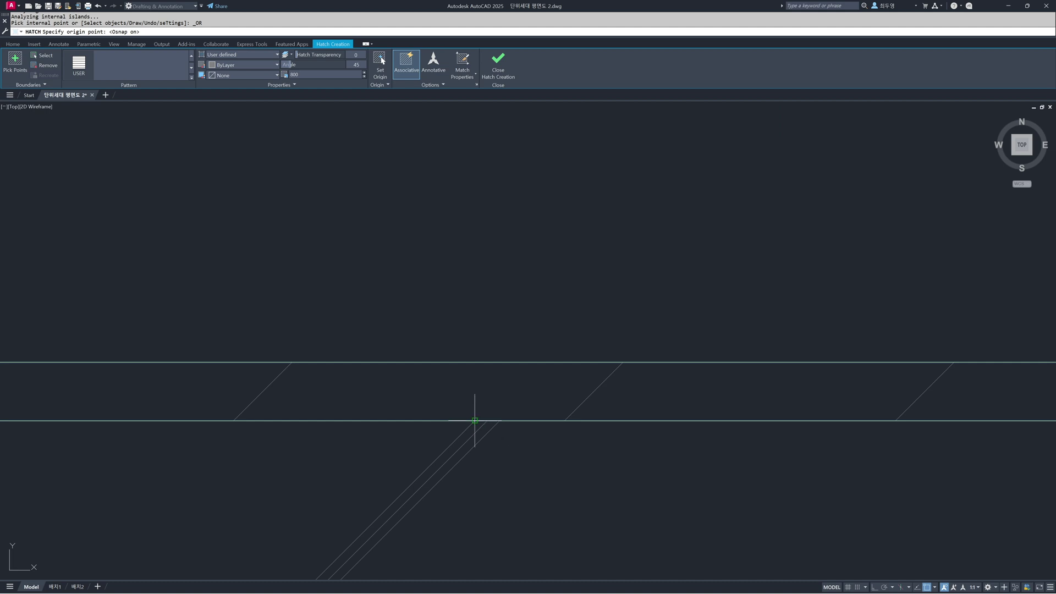
pyautogui.click(475, 421)
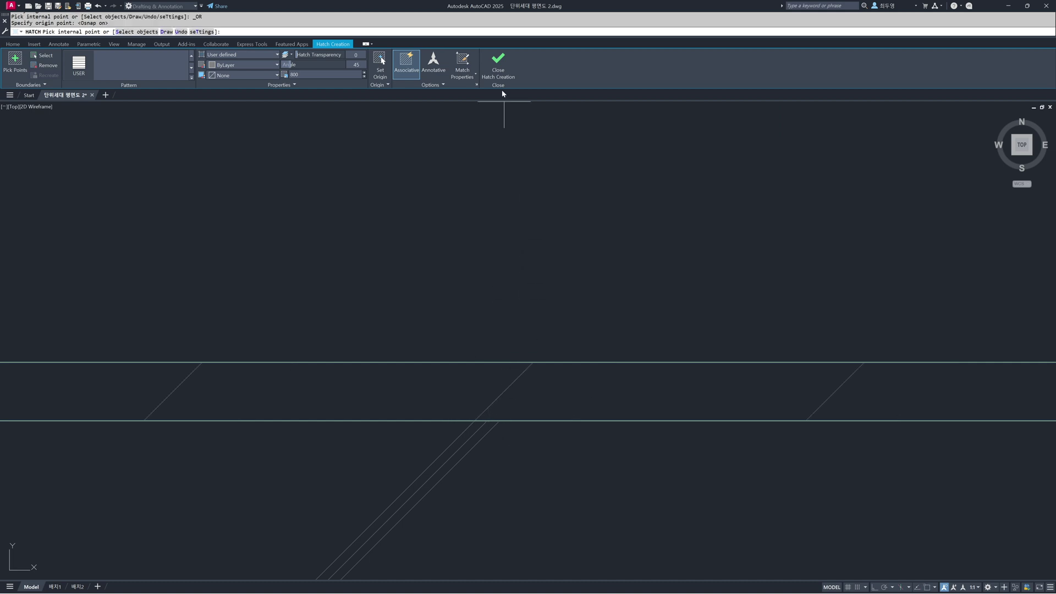
pyautogui.click(498, 65)
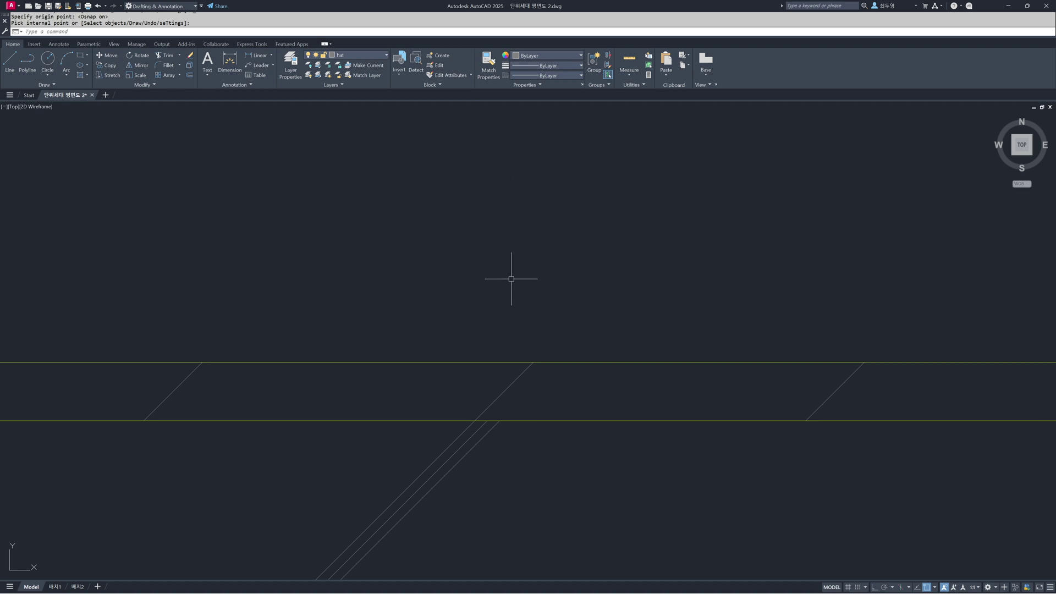
# Apply a second user-defined hatch with the same angle and spacing to the same three wall regions
pyautogui.scroll(-6, 512, 279)
pyautogui.moveTo(510, 287); pyautogui.dragTo(498, 409, button='middle')
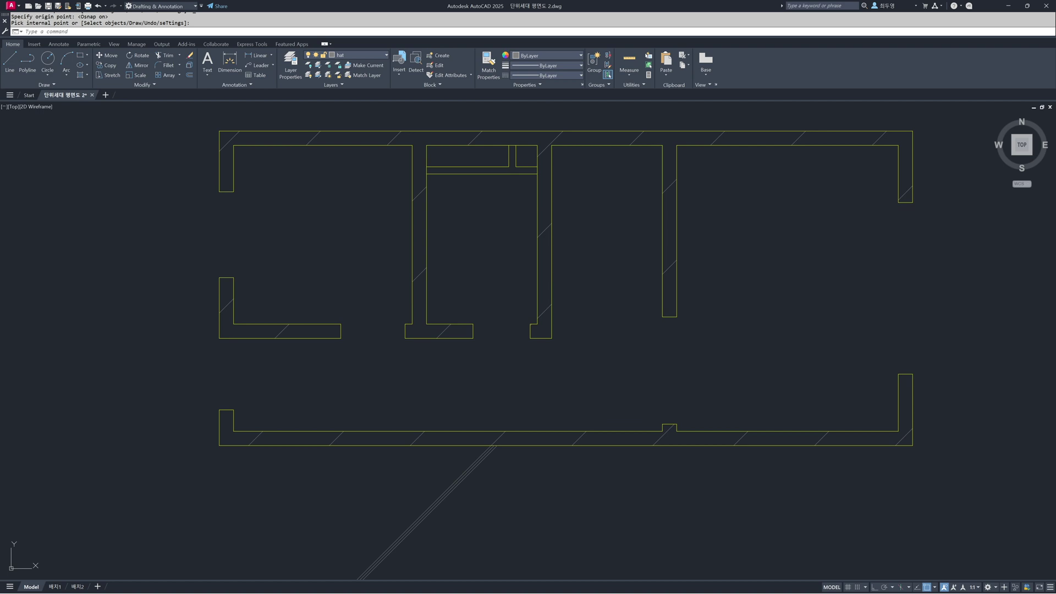
pyautogui.press('Return')
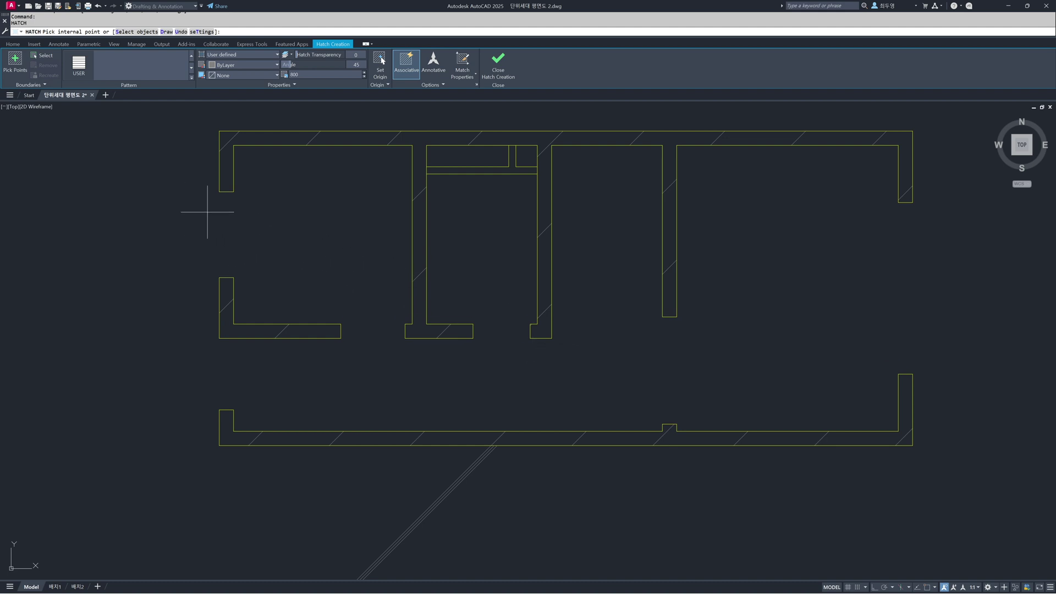
pyautogui.click(226, 182)
pyautogui.click(223, 293)
pyautogui.click(275, 440)
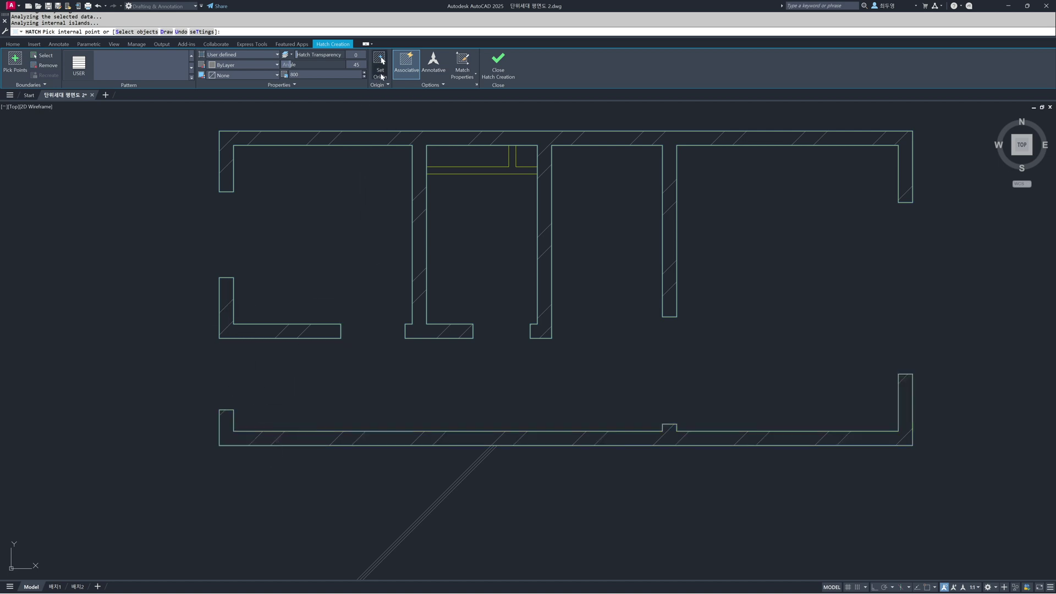
# Set the second hatch's origin to the middle diagonal line's upper endpoint and finish the hatch
pyautogui.click(380, 62)
pyautogui.scroll(5, 501, 447)
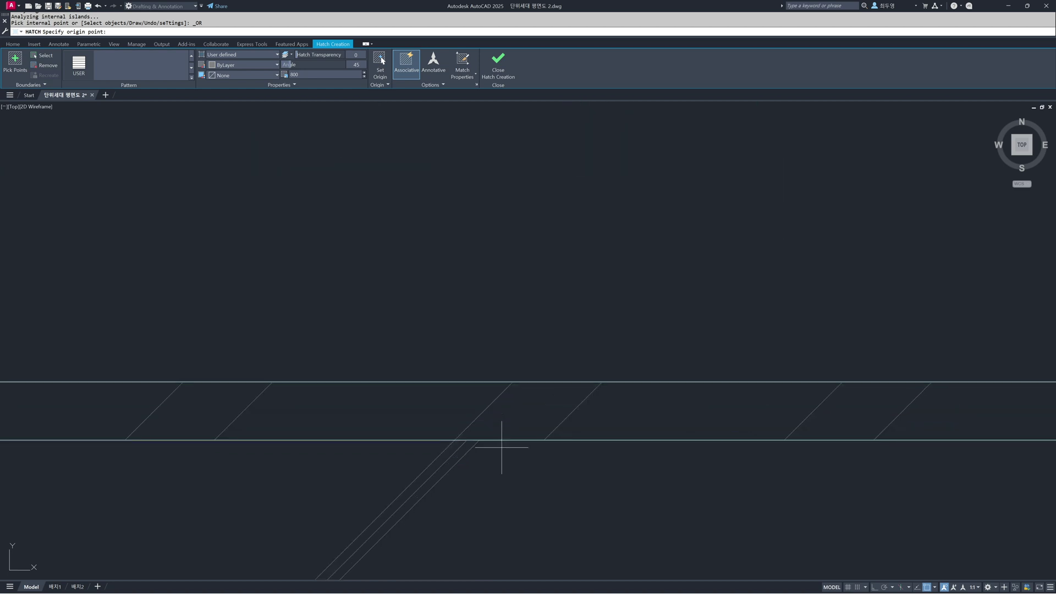
pyautogui.click(467, 440)
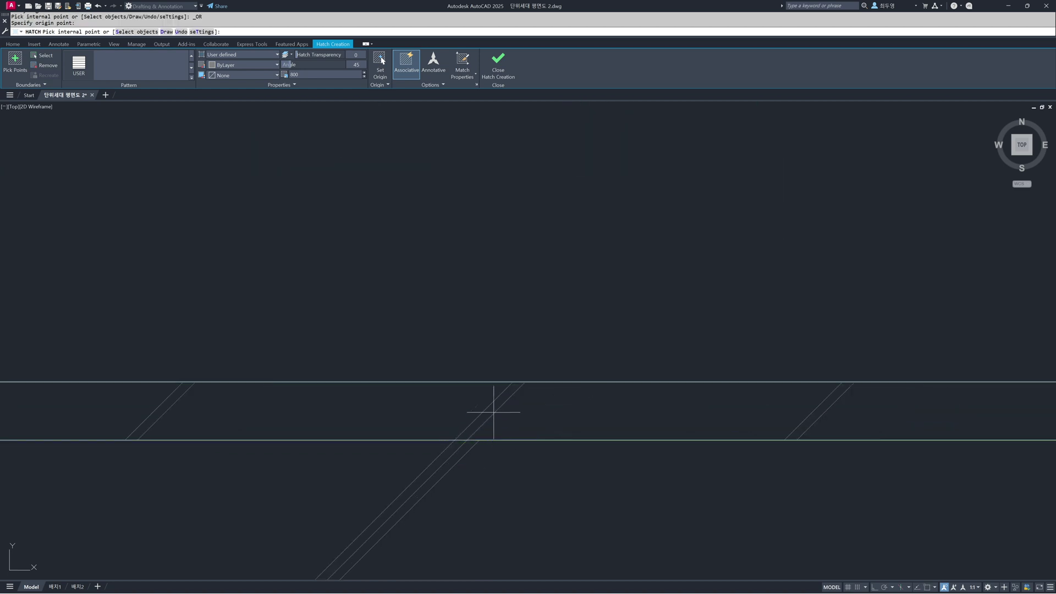
pyautogui.scroll(-5, 500, 353)
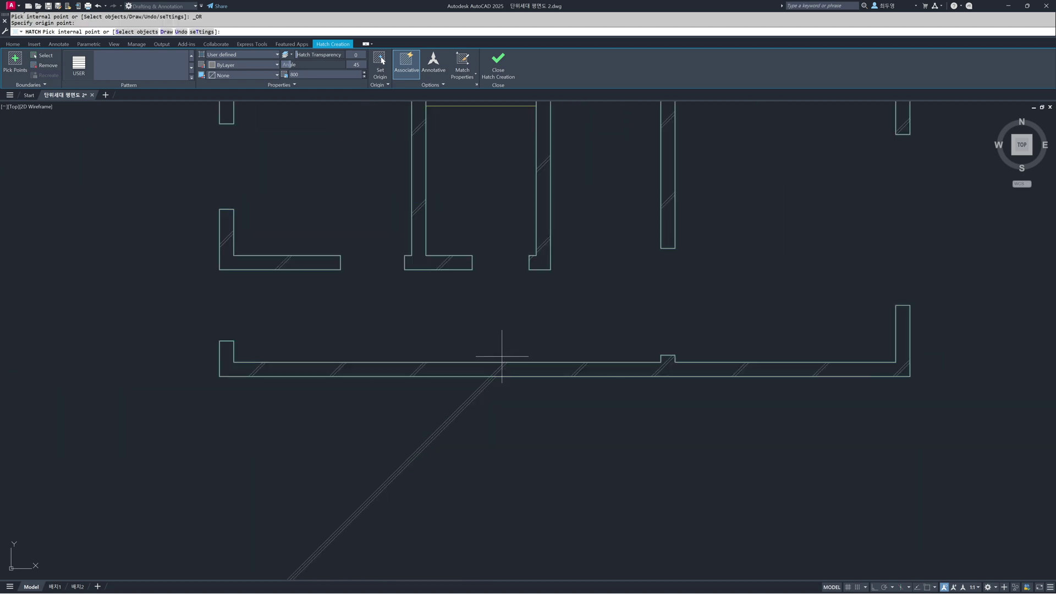
pyautogui.moveTo(512, 326); pyautogui.dragTo(505, 417, button='middle')
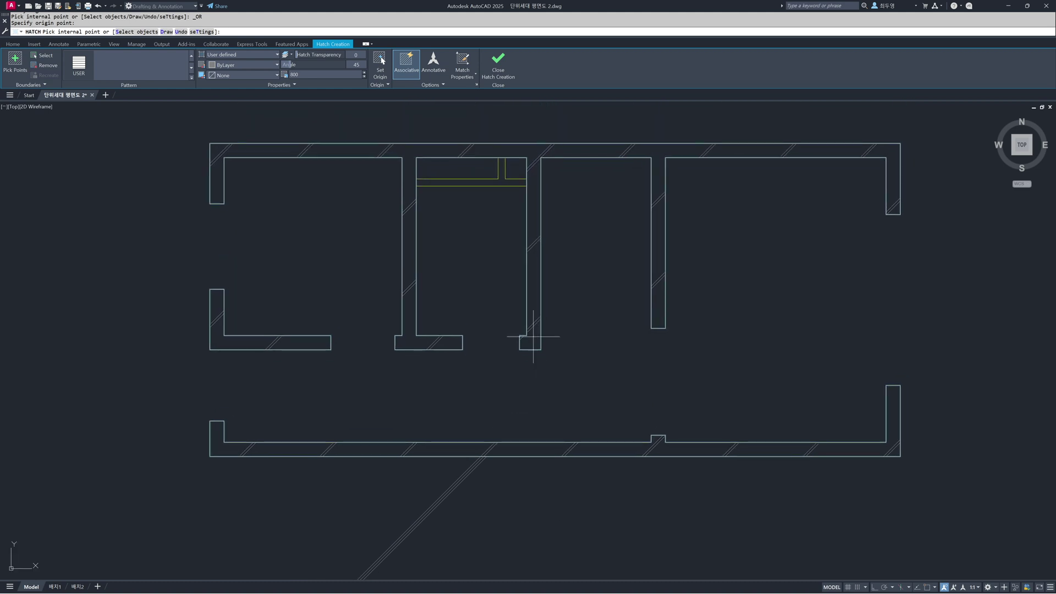
pyautogui.click(499, 74)
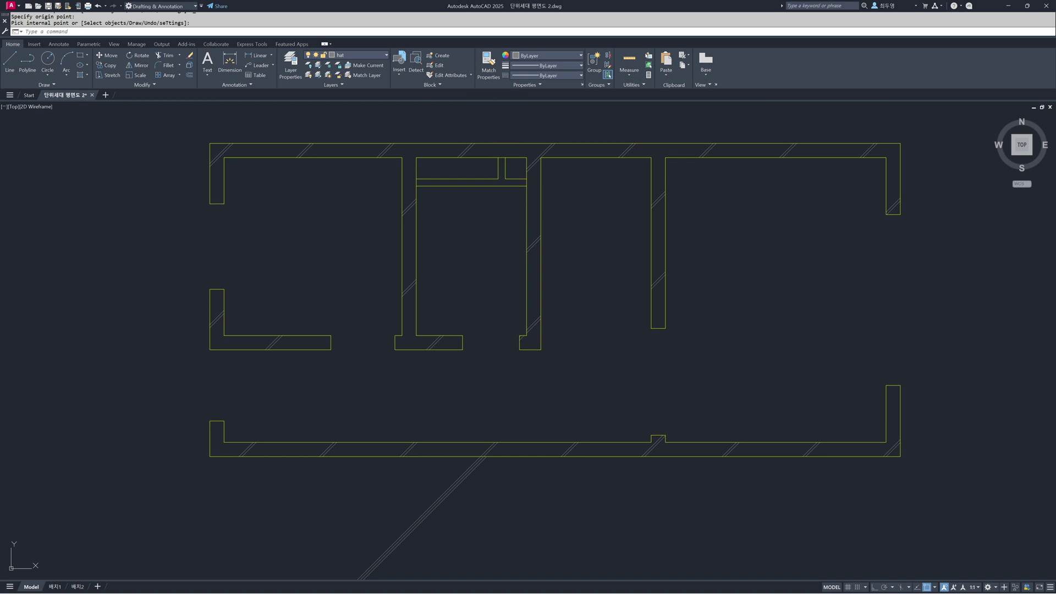
# Apply a third user-defined hatch at angle 45 and spacing 800 to the upper, lower-left and bottom wall regions
pyautogui.press('space')
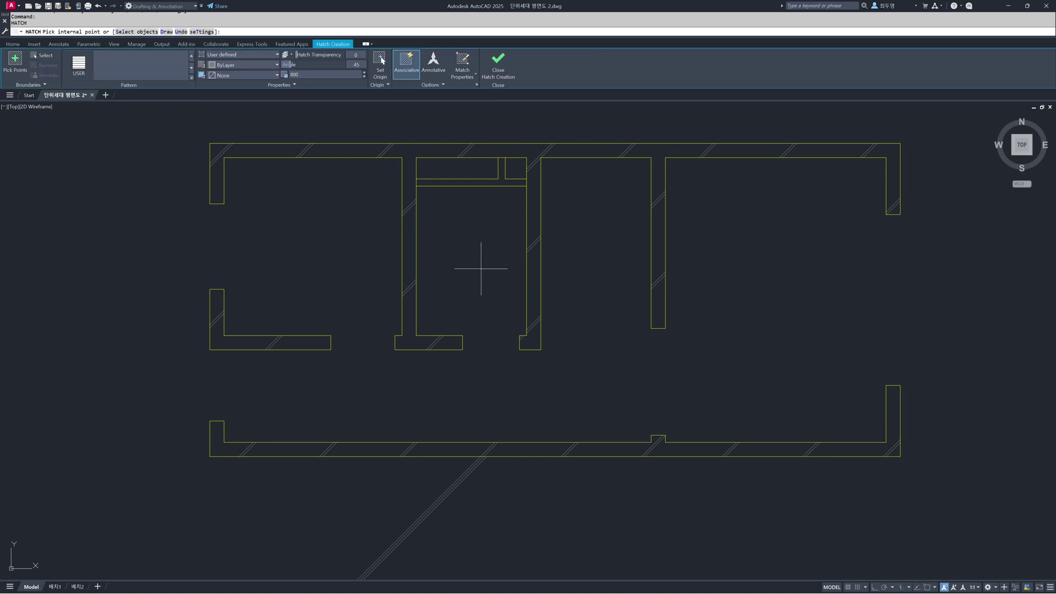
pyautogui.click(218, 173)
pyautogui.click(219, 345)
pyautogui.click(268, 448)
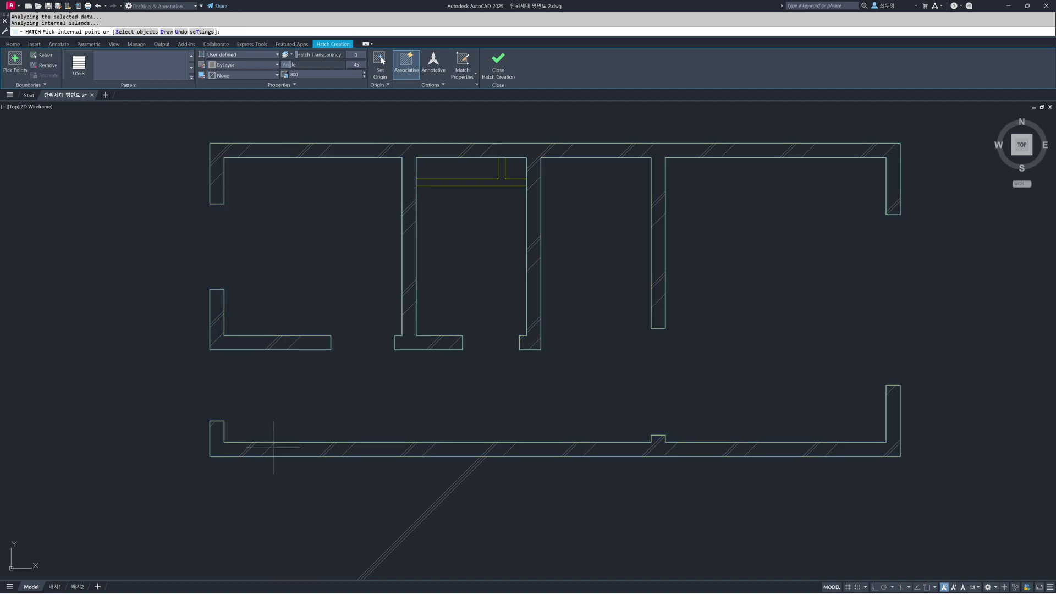
# Set the third hatch's origin to the remaining diagonal guide line's upper endpoint and finish the hatch
pyautogui.click(382, 61)
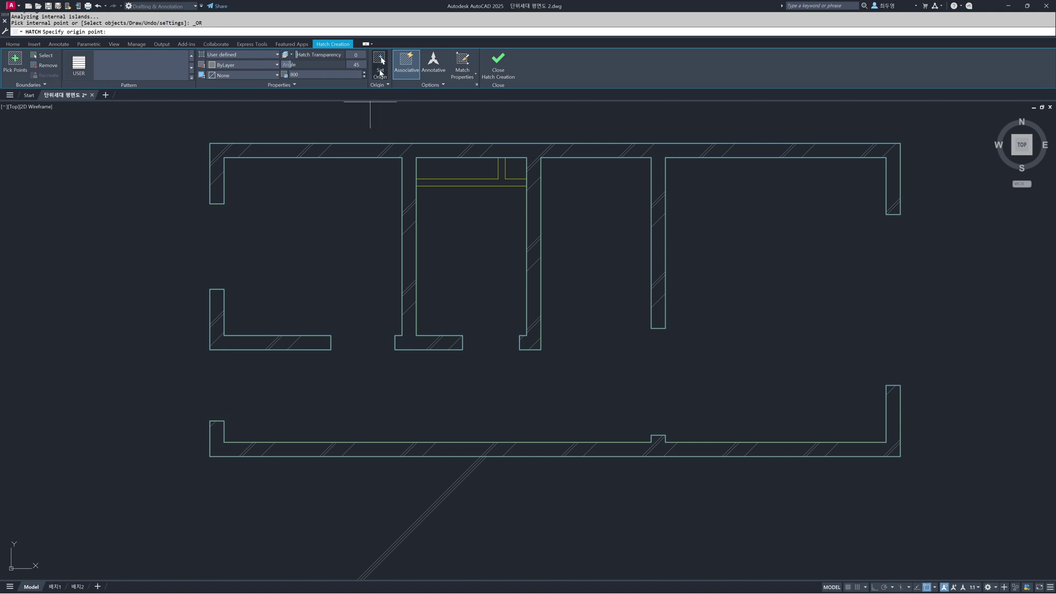
pyautogui.scroll(5, 487, 467)
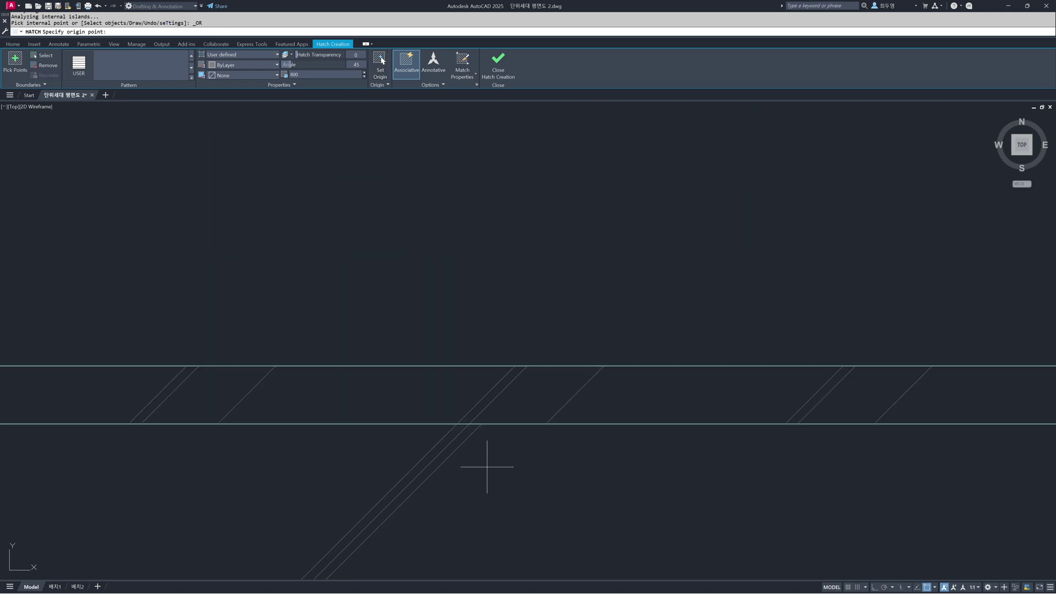
pyautogui.click(482, 424)
pyautogui.scroll(-4, 503, 447)
pyautogui.scroll(-2, 503, 452)
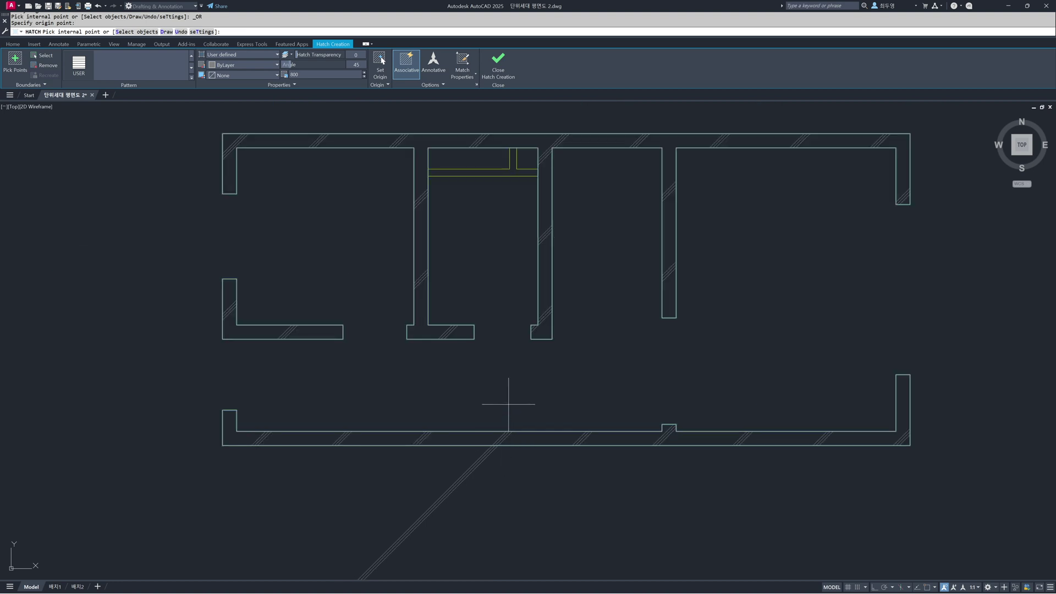
pyautogui.moveTo(506, 405); pyautogui.dragTo(488, 402, button='middle')
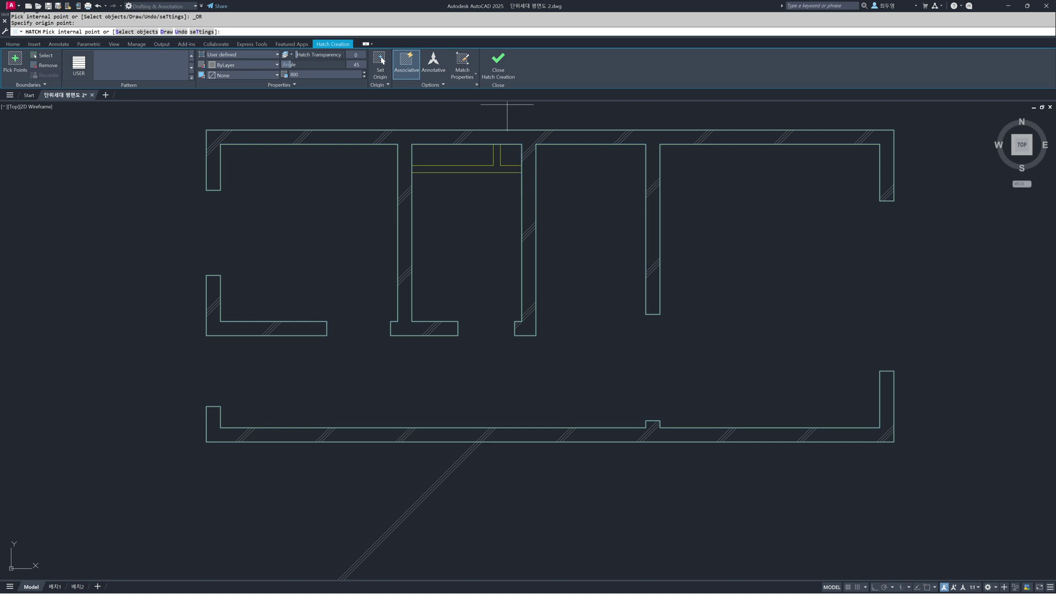
pyautogui.click(498, 73)
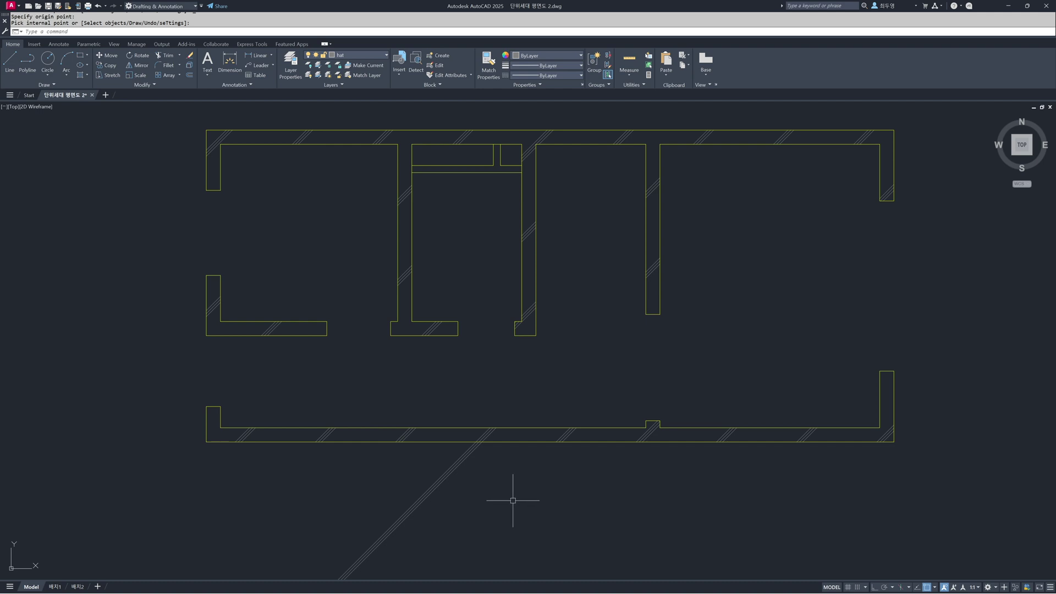
# Erase the three diagonal guide lines below the bottom wall
pyautogui.write('e')
pyautogui.press('Return')
pyautogui.click(481, 481)
pyautogui.click(434, 460)
pyautogui.press('Return')
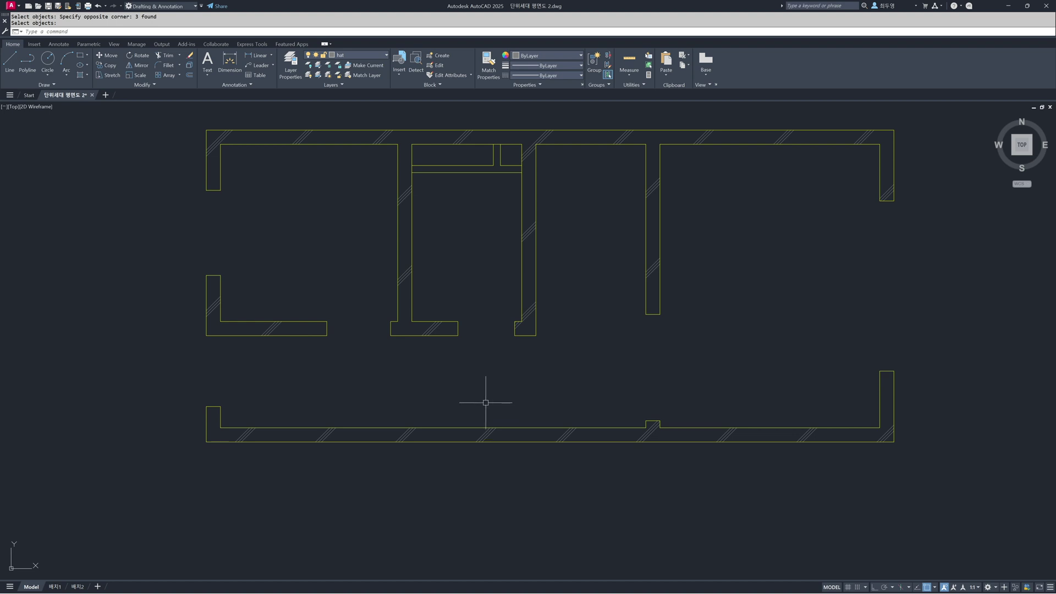
pyautogui.press('Return')
pyautogui.press('Return')
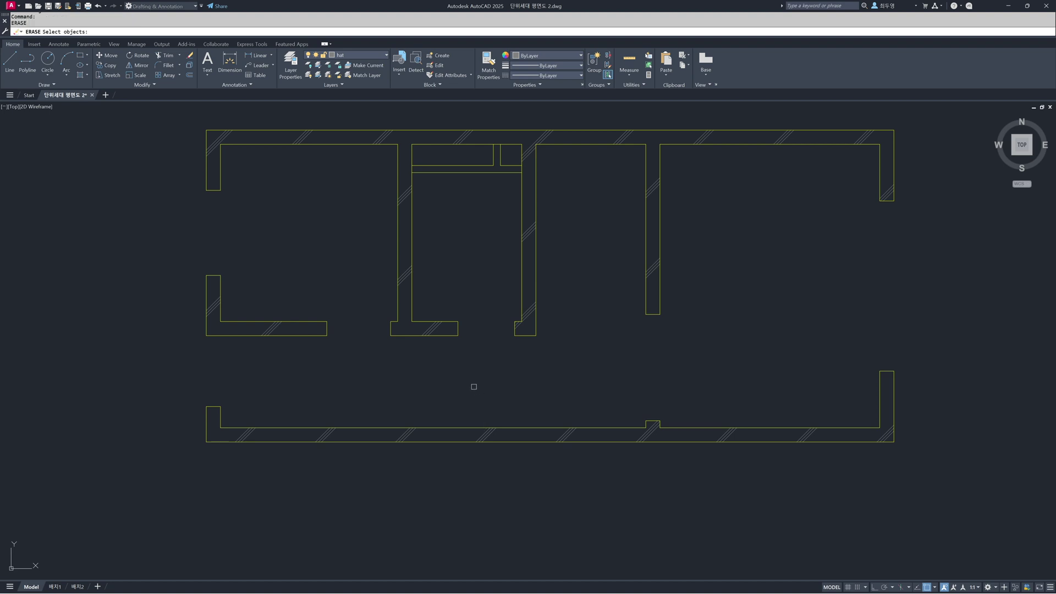
pyautogui.press('Escape')
# Hatch the thin T-shaped partition wall above the bathroom with the ANSI31 pattern at angle 0 and scale 12
pyautogui.write('h')
pyautogui.press('Return')
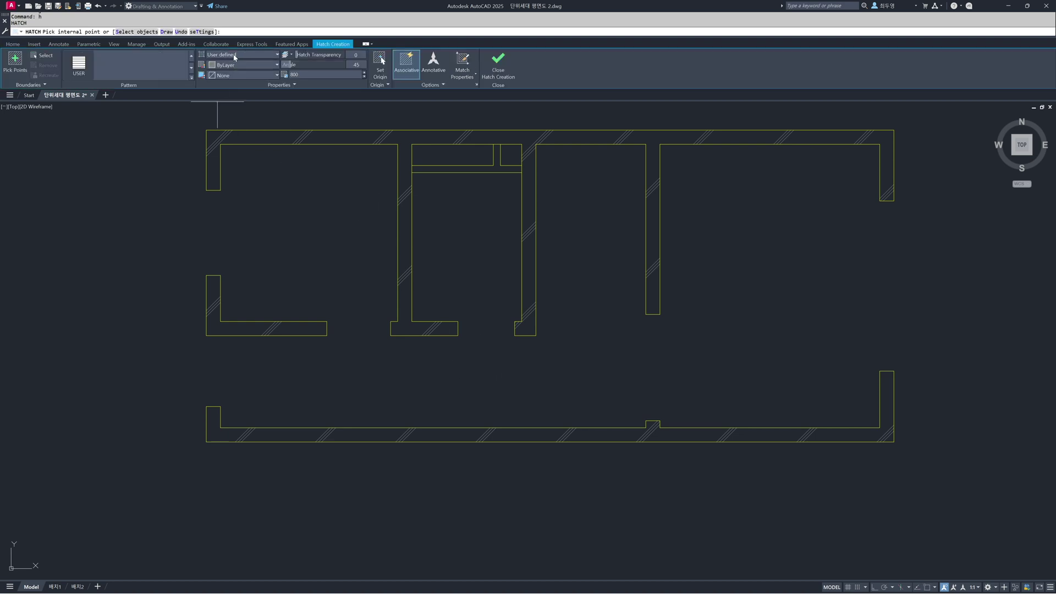
pyautogui.click(235, 55)
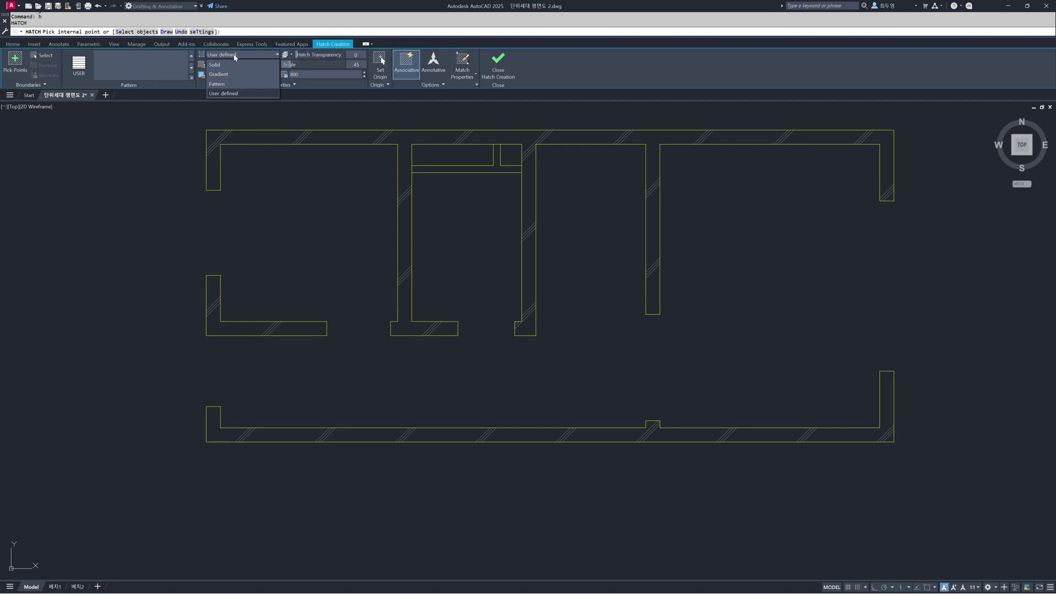
pyautogui.click(233, 83)
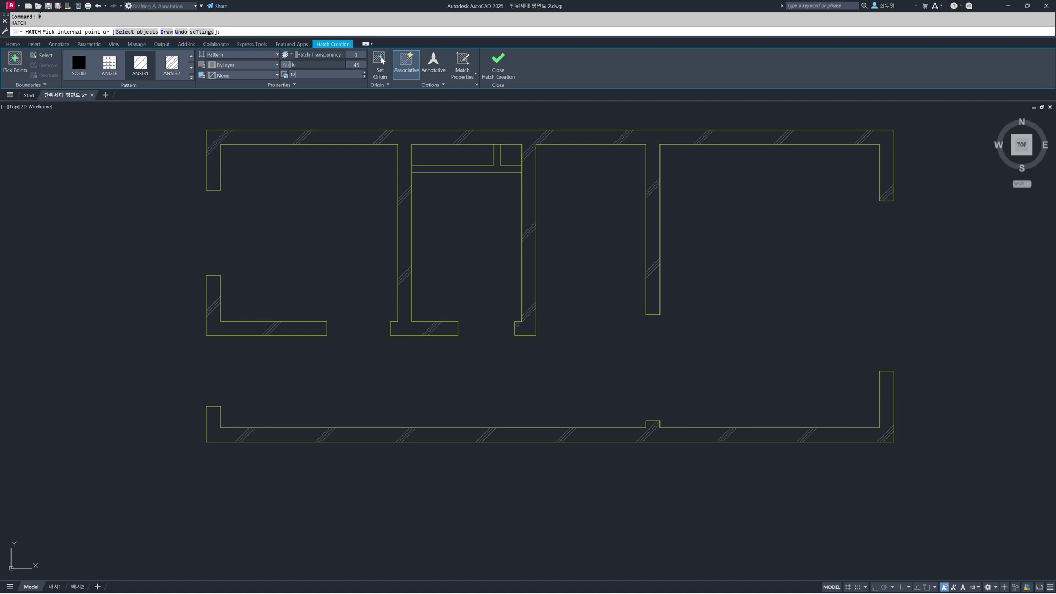
pyautogui.click(498, 169)
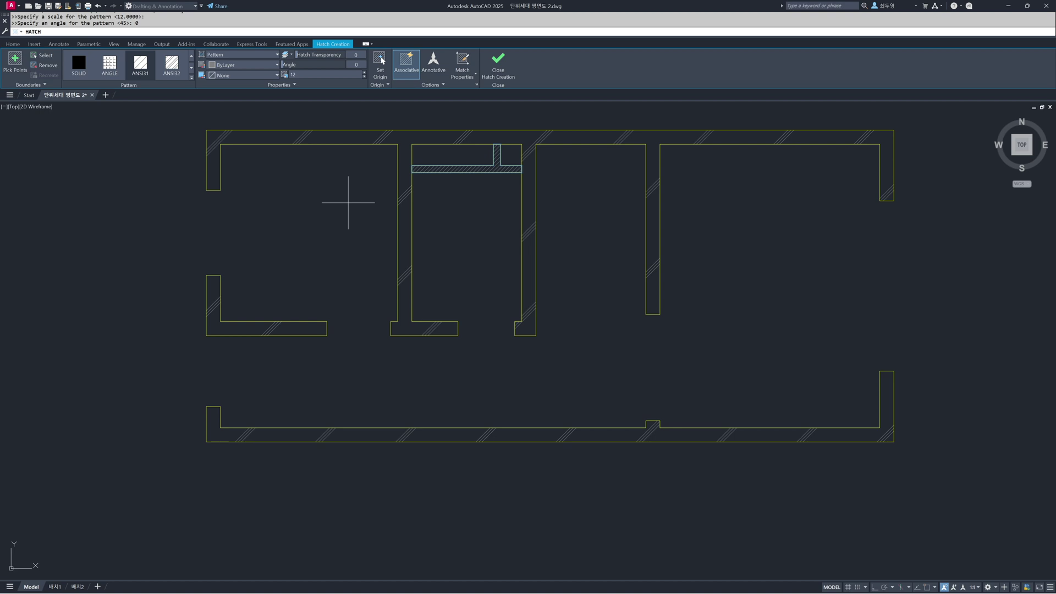
pyautogui.click(498, 66)
pyautogui.moveTo(469, 147); pyautogui.dragTo(465, 230, button='middle')
pyautogui.scroll(4, 465, 231)
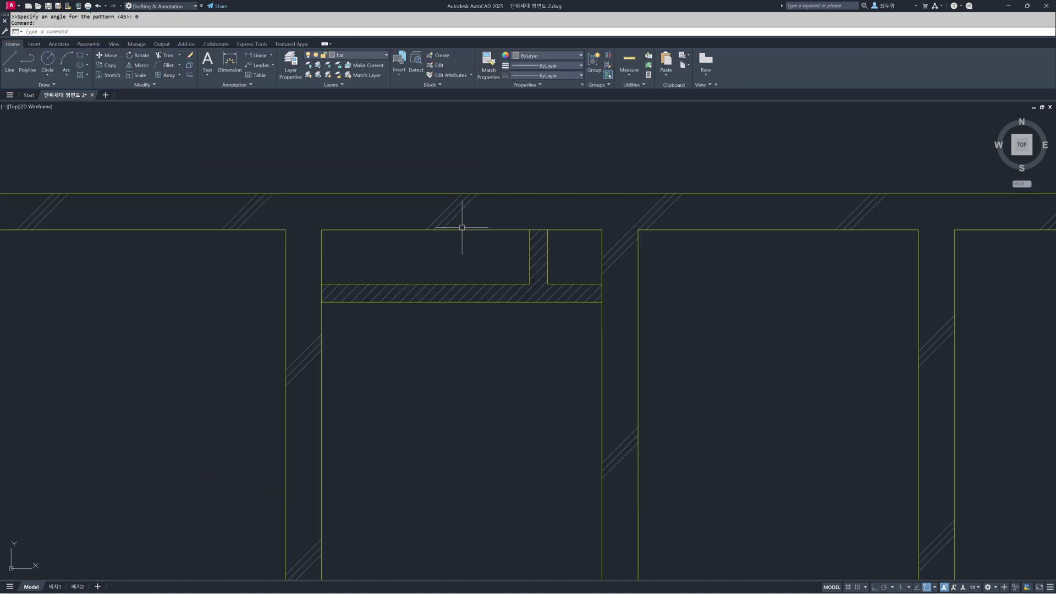
pyautogui.click(444, 296)
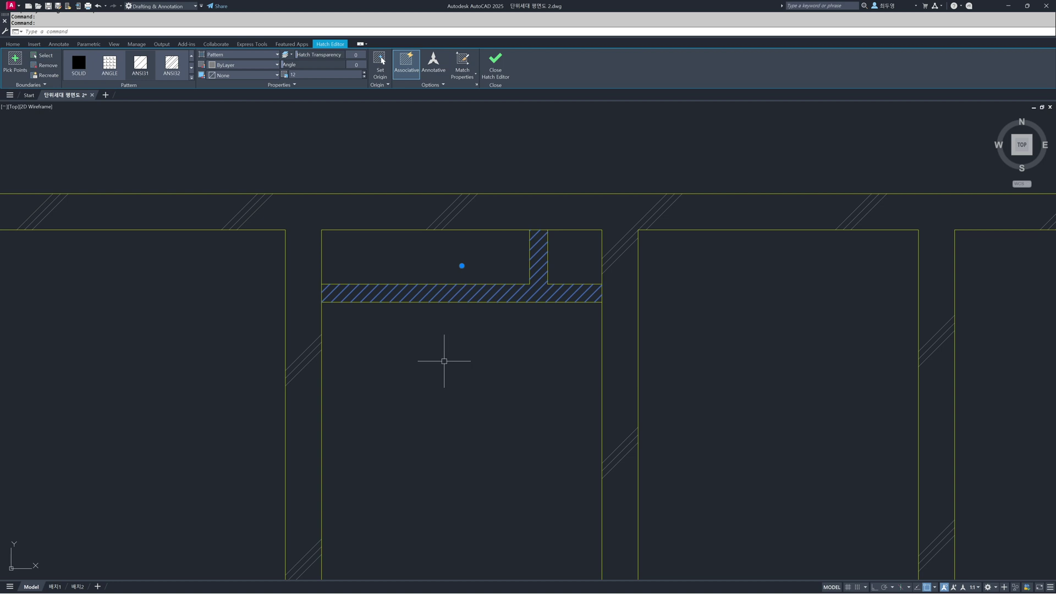
pyautogui.press('Escape')
pyautogui.scroll(-4, 445, 358)
pyautogui.moveTo(448, 358)
pyautogui.mouseDown(button='middle')
pyautogui.moveTo(459, 323)
pyautogui.moveTo(455, 239)
pyautogui.mouseUp(button='middle')
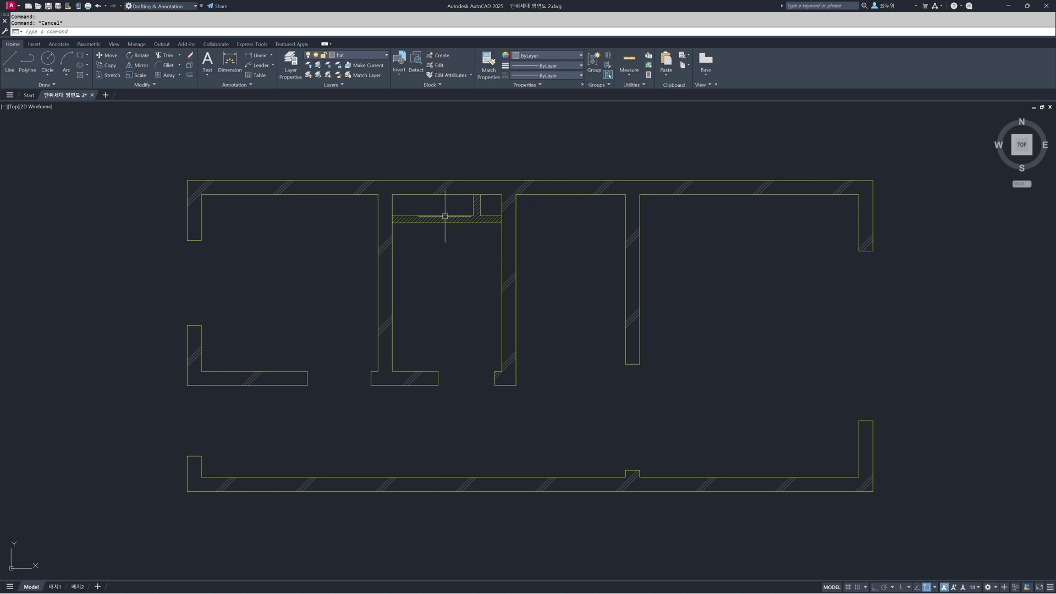
# Thaw the ele, fin, fur and win layers
pyautogui.click(369, 55)
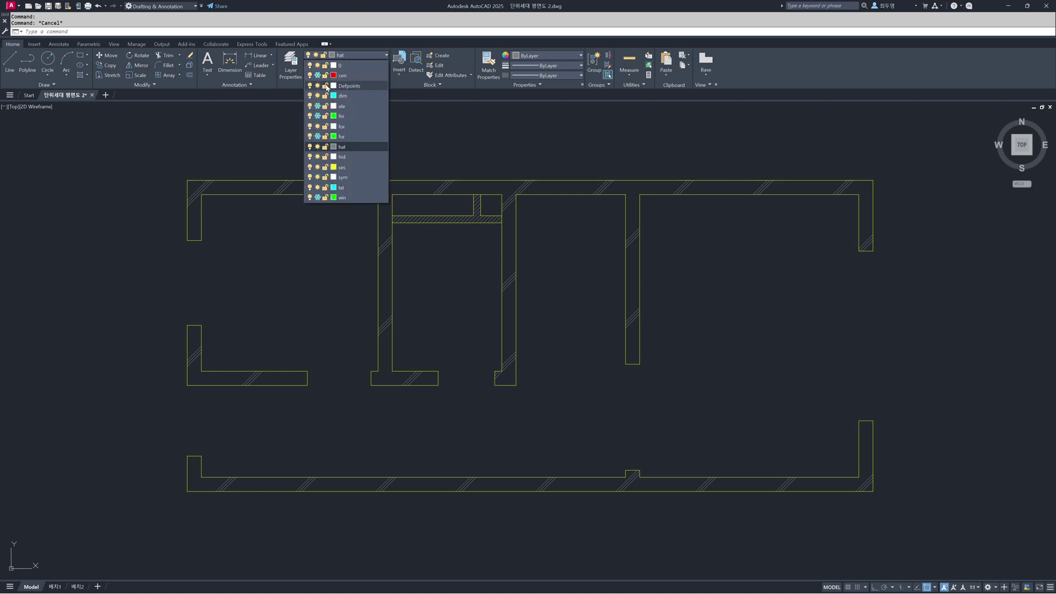
pyautogui.click(318, 106)
pyautogui.click(318, 116)
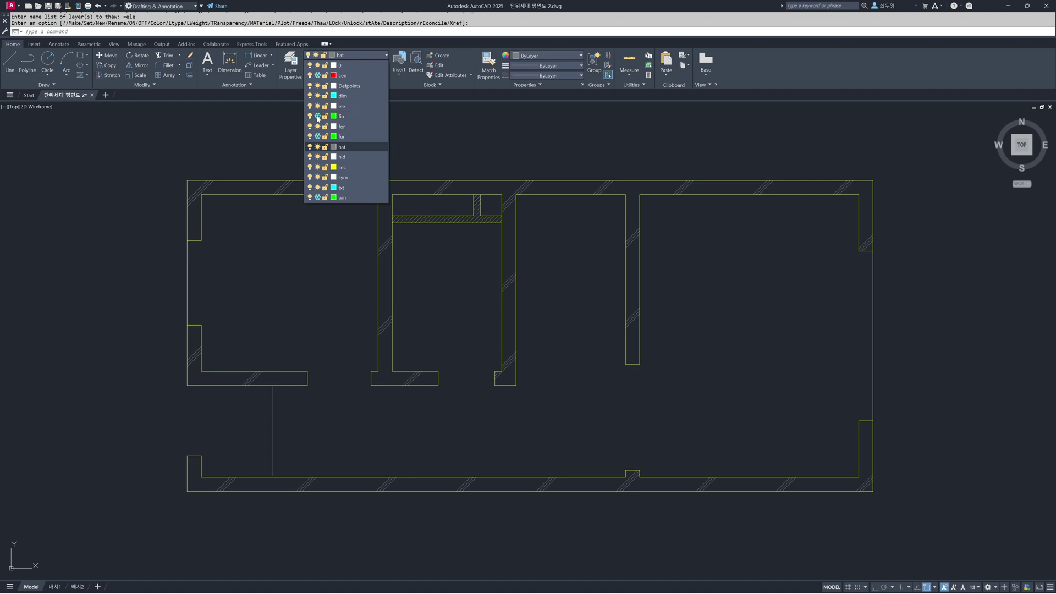
pyautogui.click(317, 137)
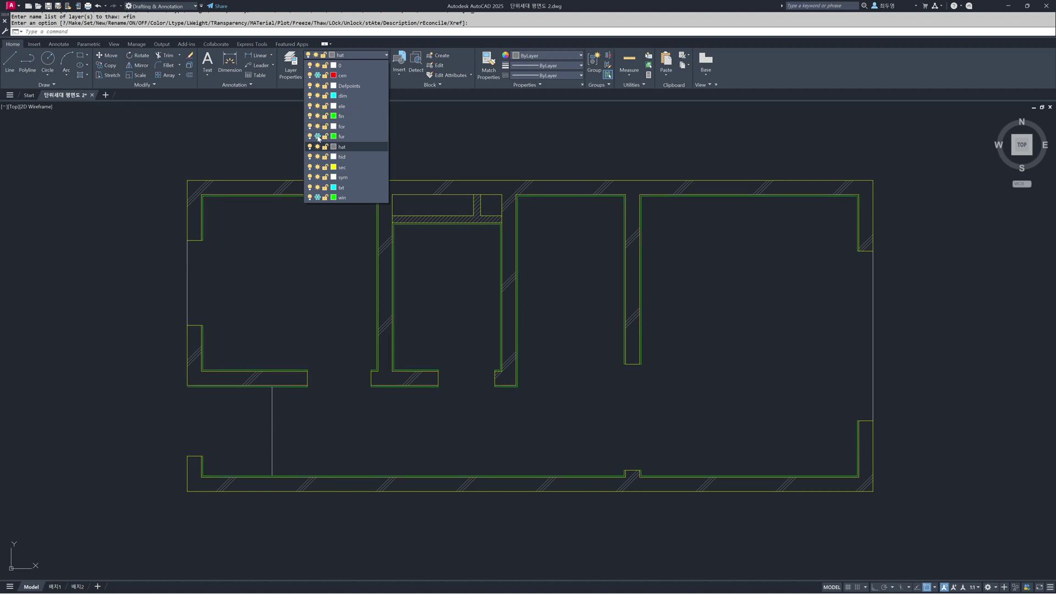
pyautogui.click(317, 197)
pyautogui.click(314, 518)
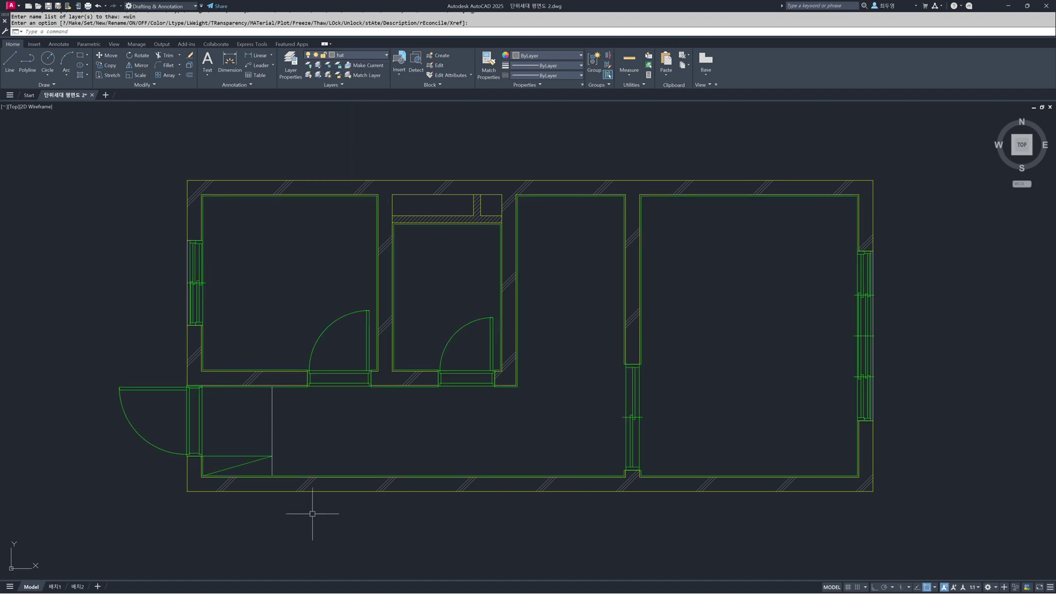
# Hatch the entrance floor inside the front door with a user-defined pattern at angle 0 and spacing 400
pyautogui.press('Return')
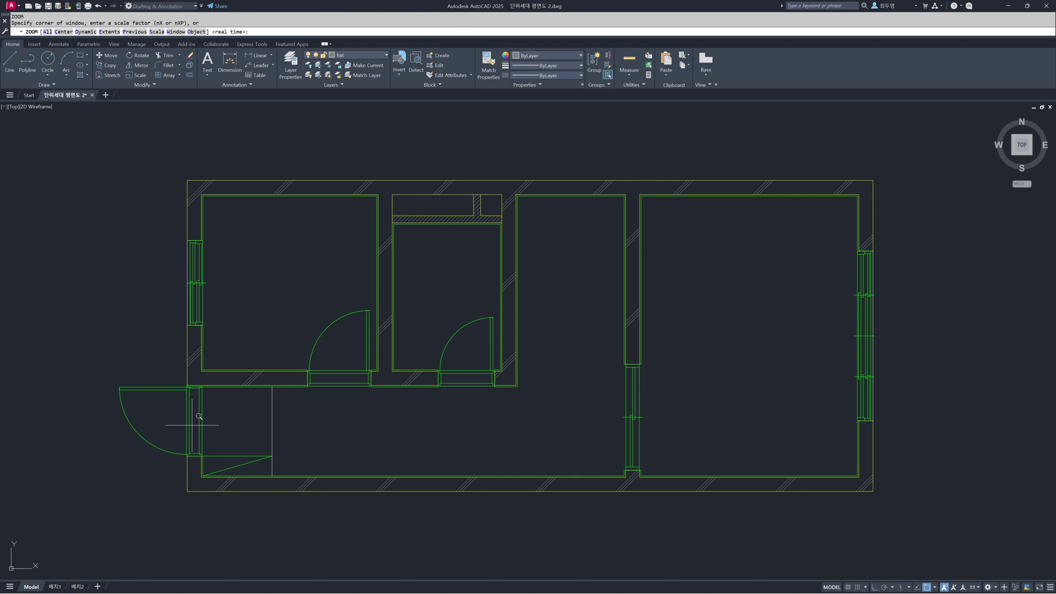
pyautogui.click(168, 364)
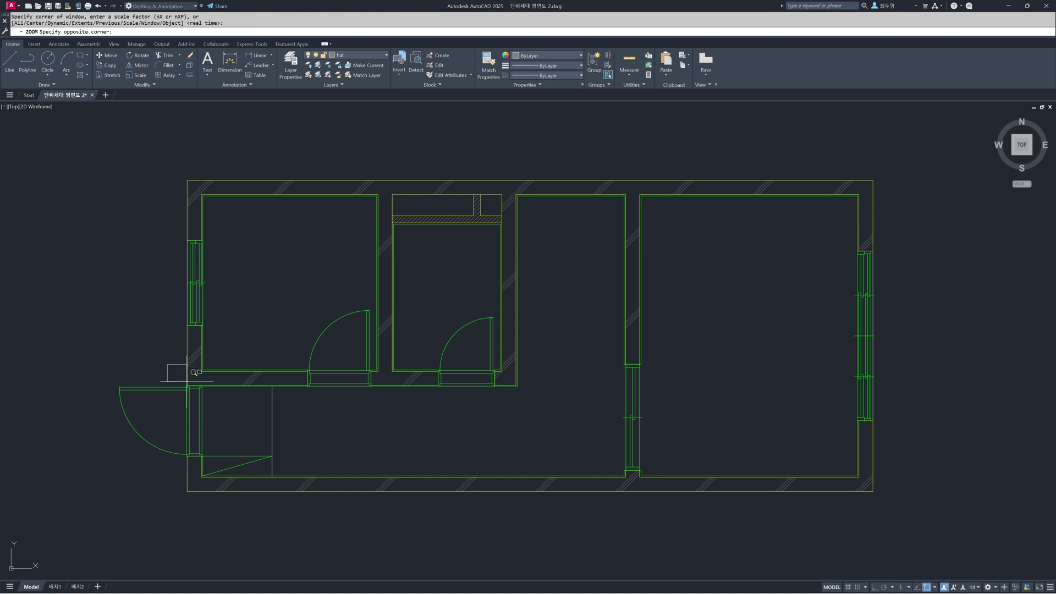
pyautogui.click(296, 489)
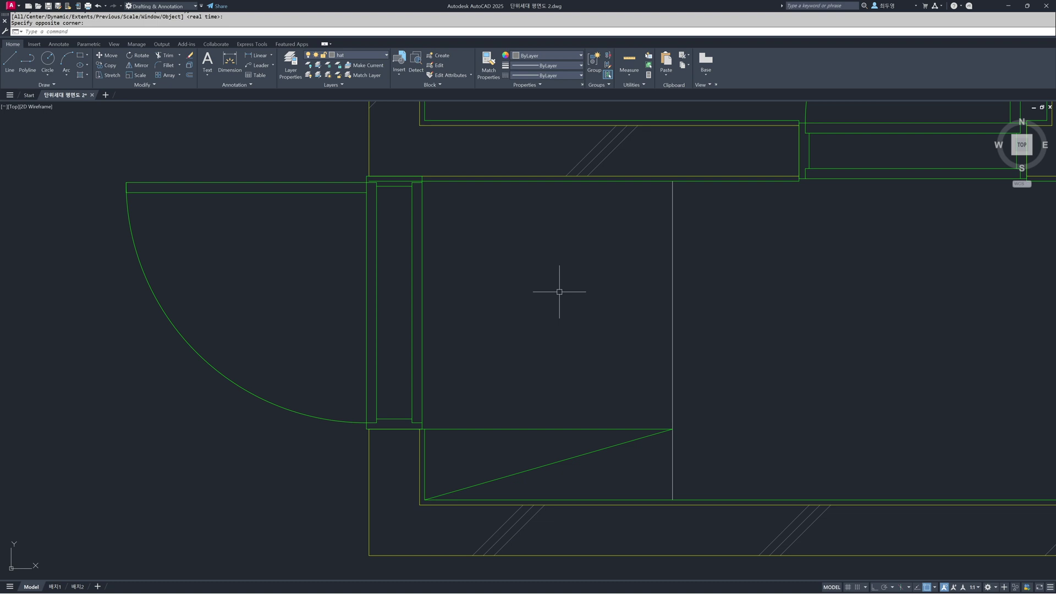
pyautogui.write('H')
pyautogui.press('Return')
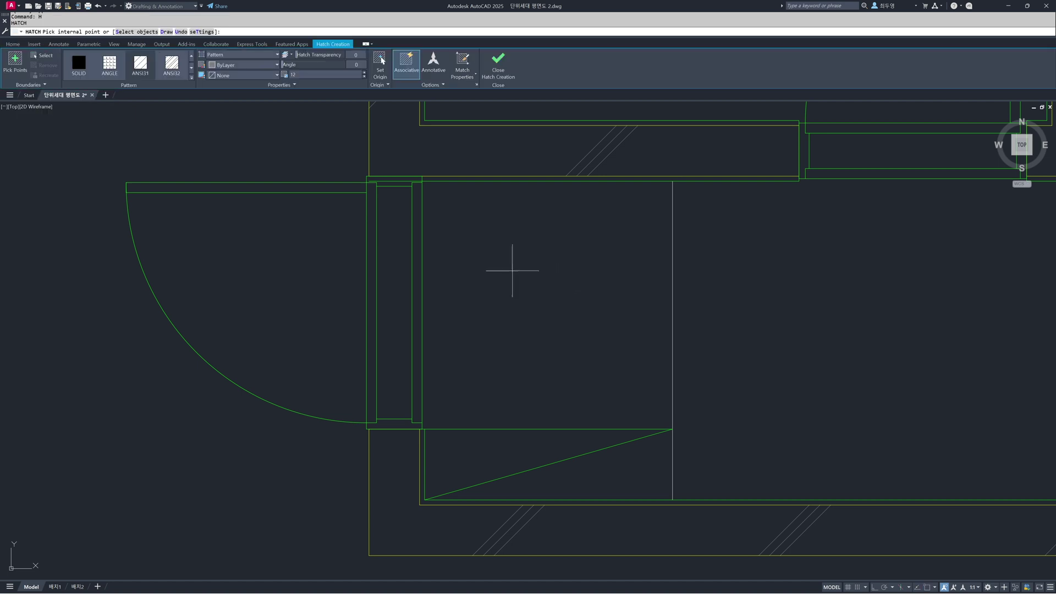
pyautogui.click(271, 55)
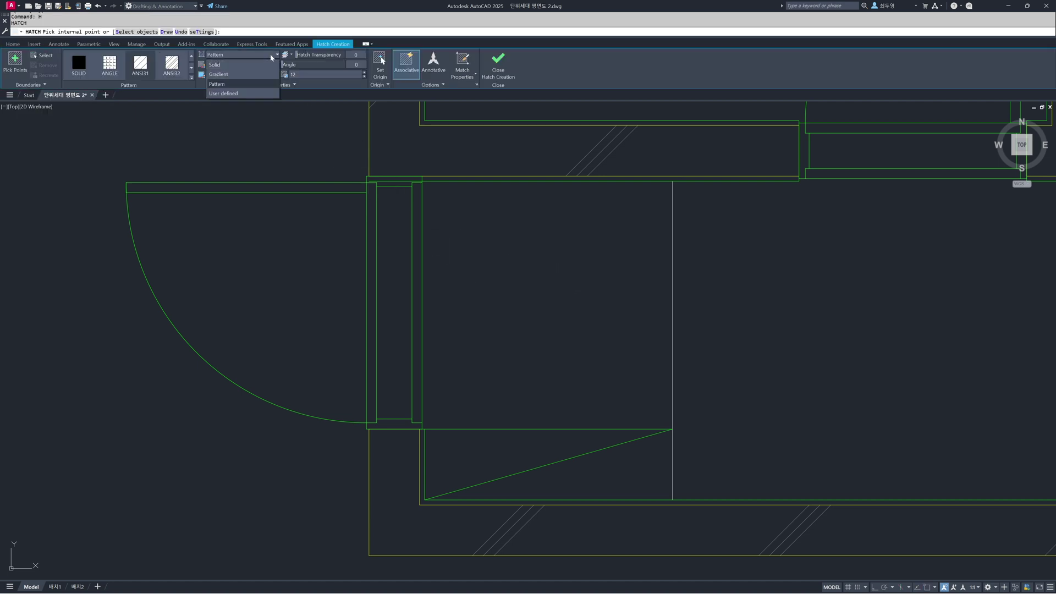
pyautogui.click(257, 94)
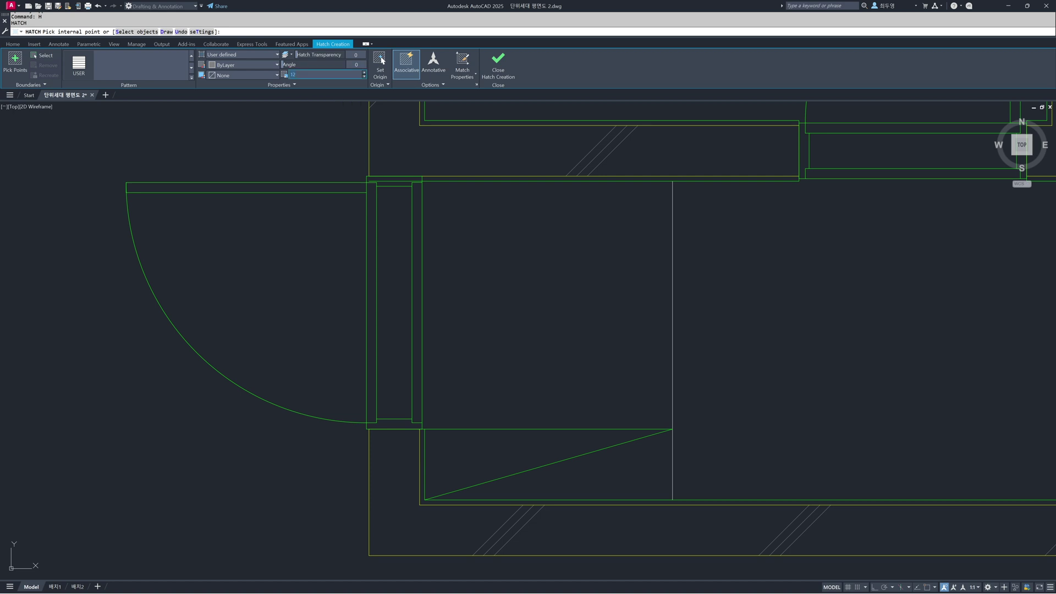
pyautogui.press('Return')
pyautogui.scroll(-2, 526, 316)
pyautogui.click(532, 308)
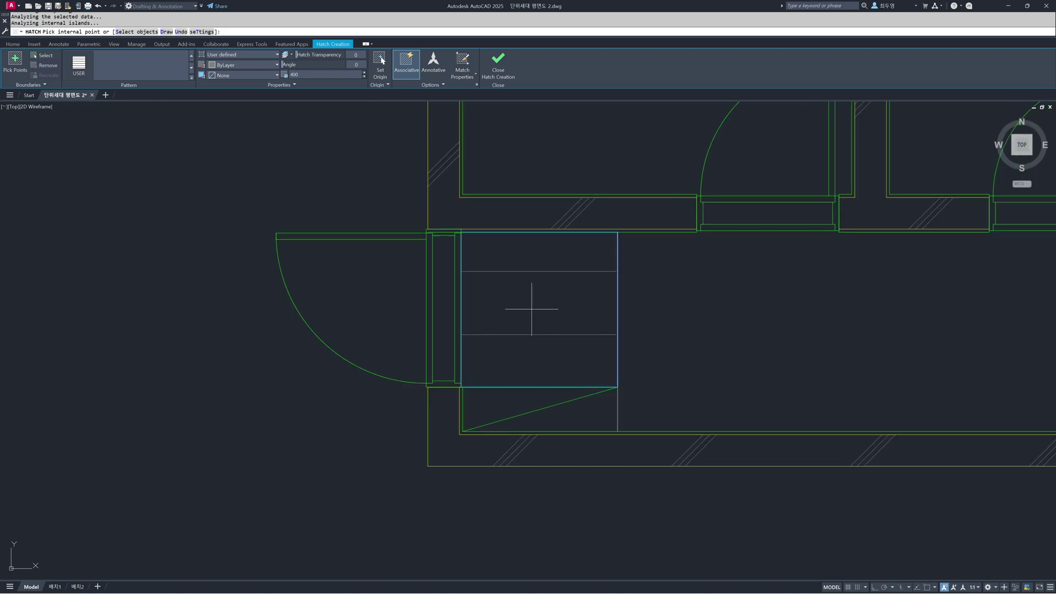
# Enable the Double option so the entrance floor hatch forms a square tile grid
pyautogui.click(402, 312)
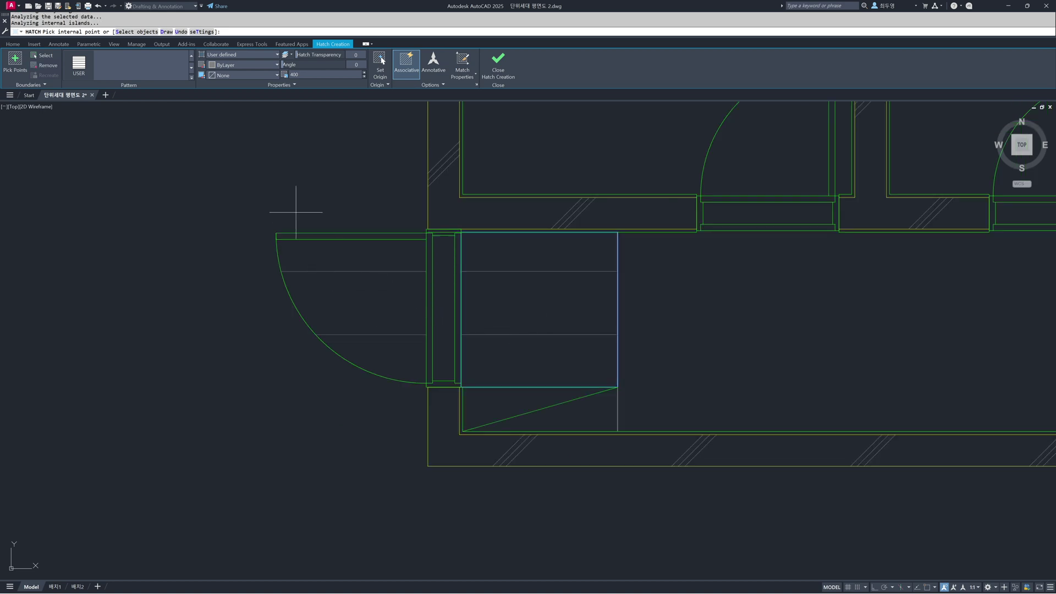
pyautogui.click(294, 85)
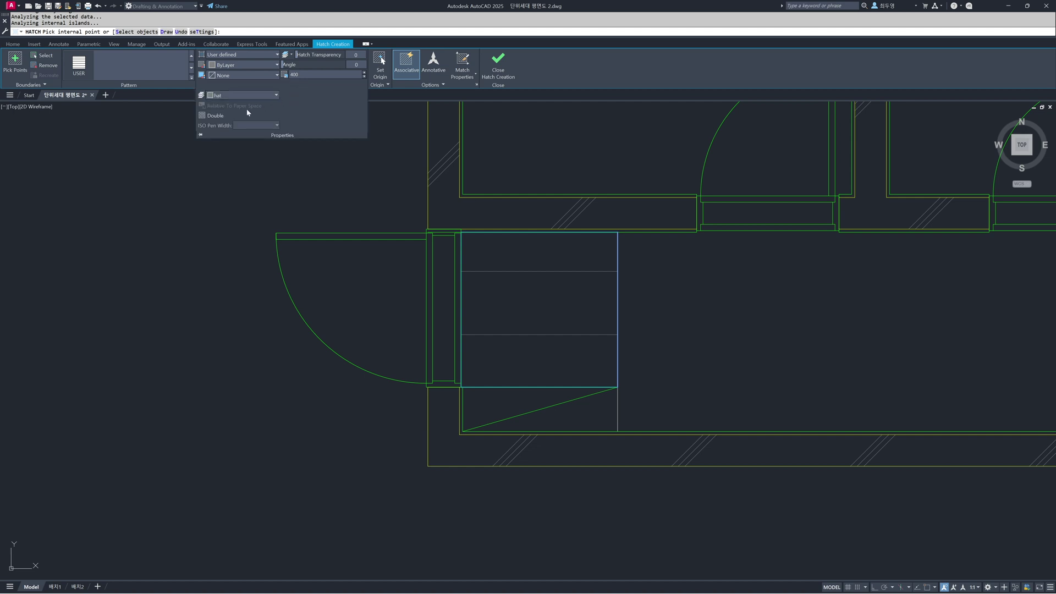
pyautogui.click(217, 117)
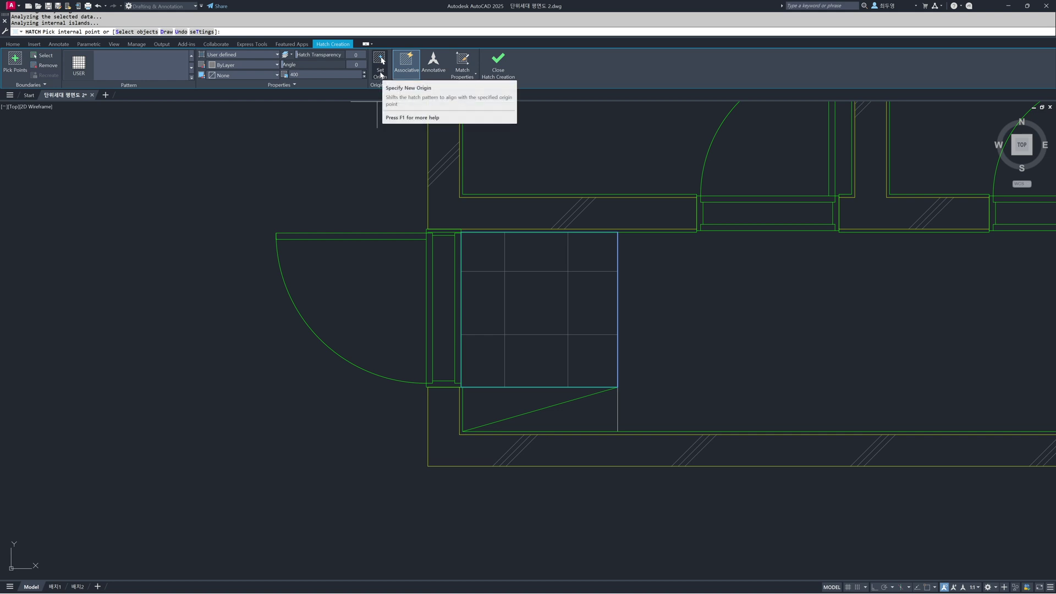
# Set the tile hatch's origin midway between the entrance floor's upper-left and lower-right corners and finish the hatch
pyautogui.click(381, 62)
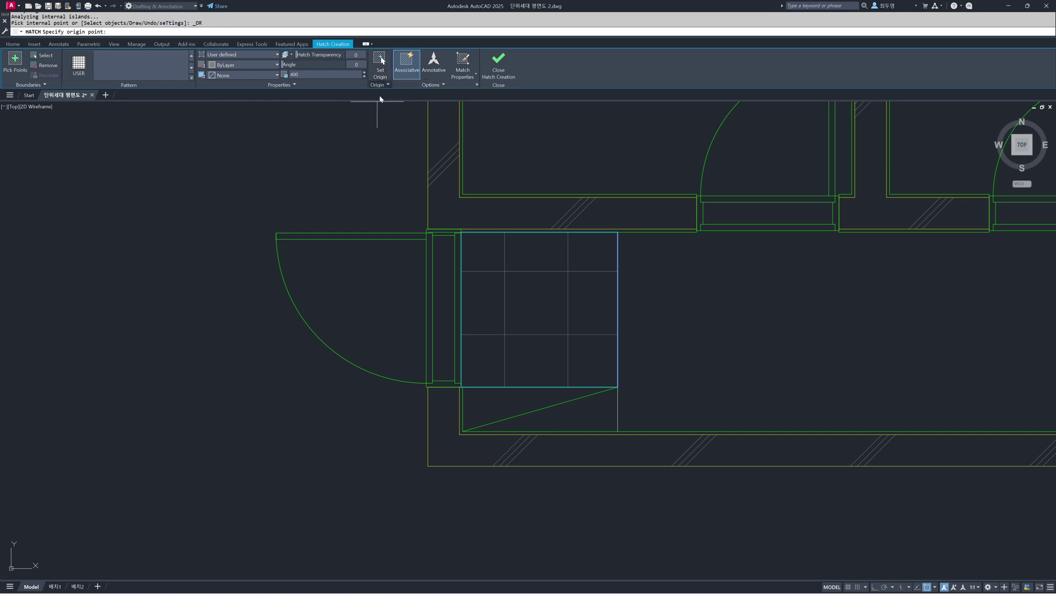
pyautogui.keyDown('shift'); pyautogui.rightClick(368, 181); pyautogui.keyUp('shift')
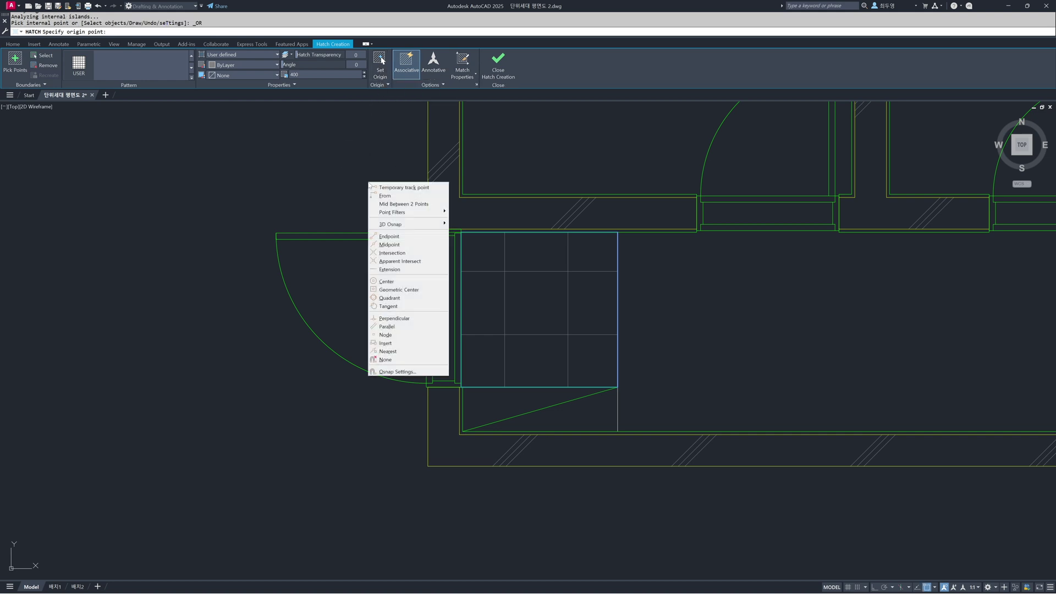
pyautogui.click(388, 205)
pyautogui.click(461, 233)
pyautogui.click(617, 388)
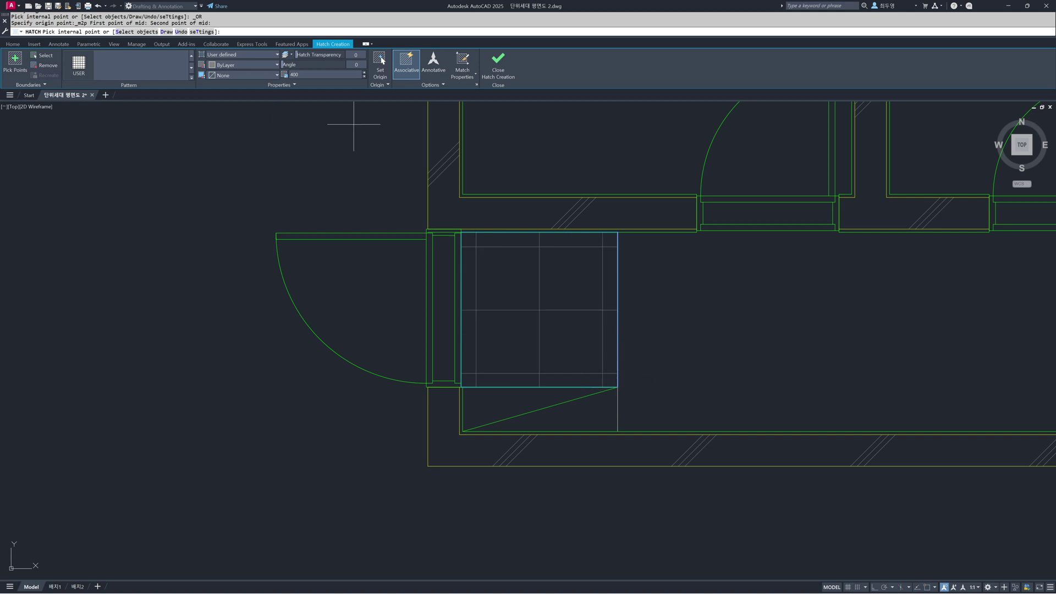
pyautogui.click(498, 72)
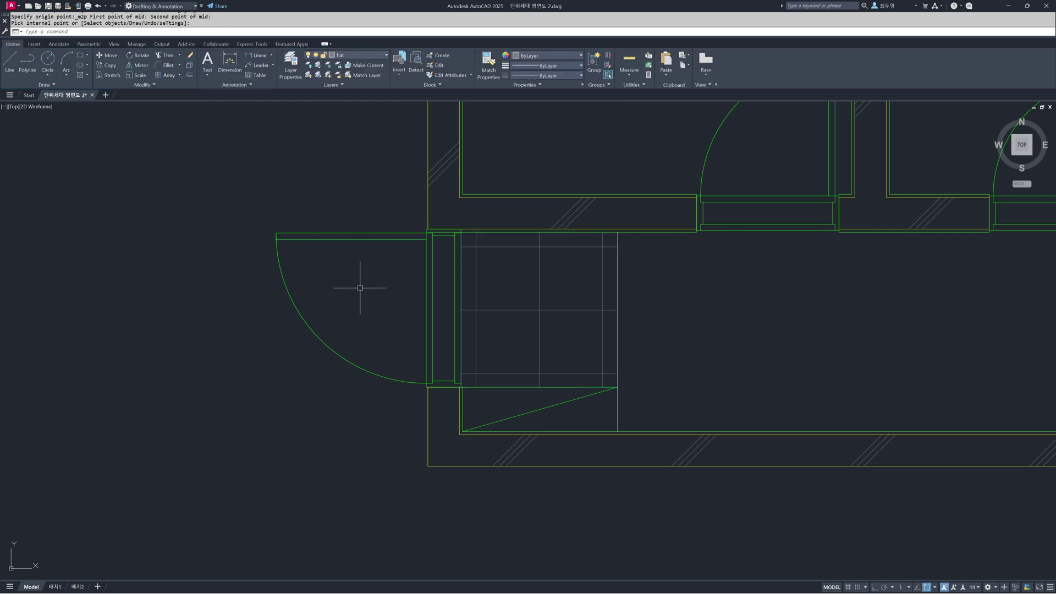
pyautogui.scroll(-4, 547, 337)
pyautogui.moveTo(757, 294); pyautogui.dragTo(537, 377, button='middle')
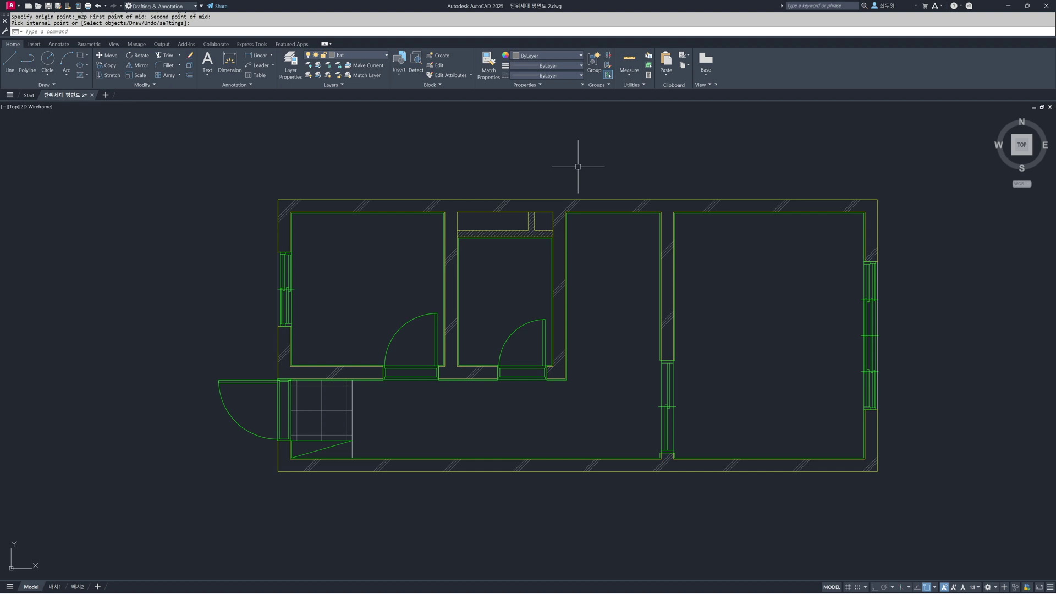
# Thaw the cen layer and make txt the current layer
pyautogui.click(363, 55)
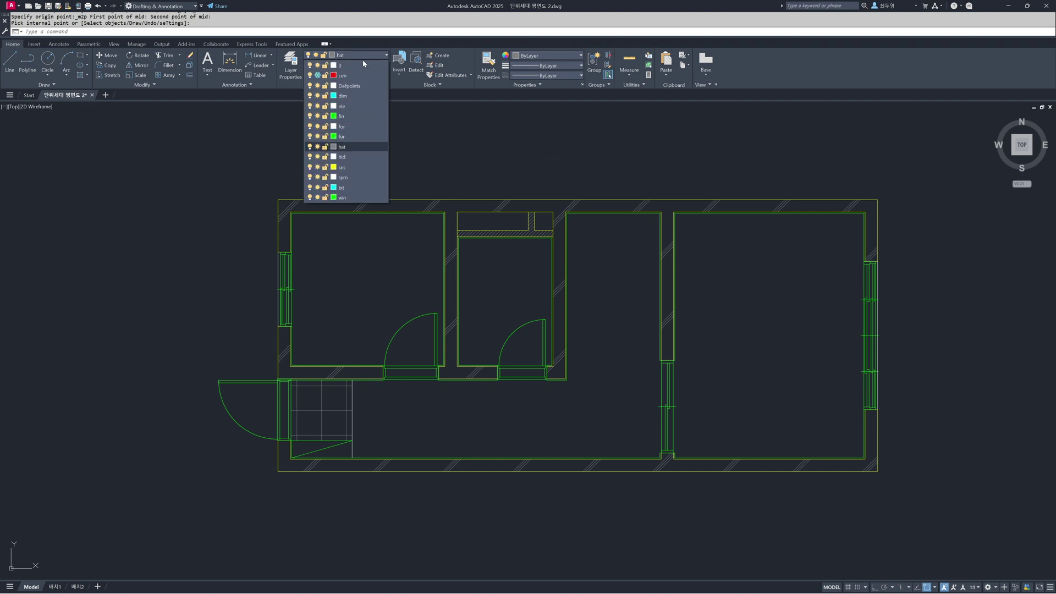
pyautogui.click(317, 76)
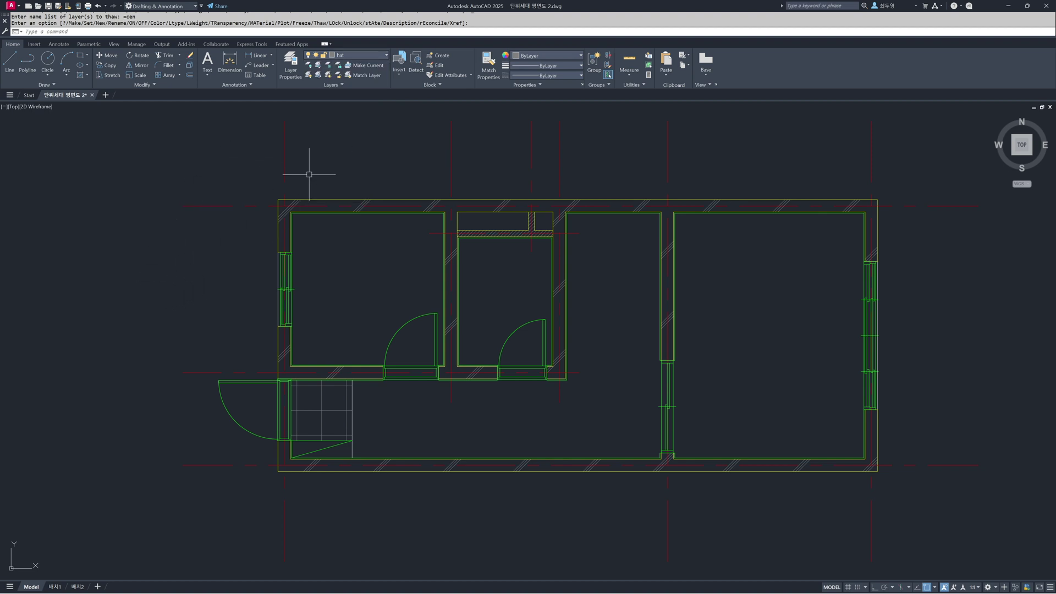
pyautogui.click(368, 57)
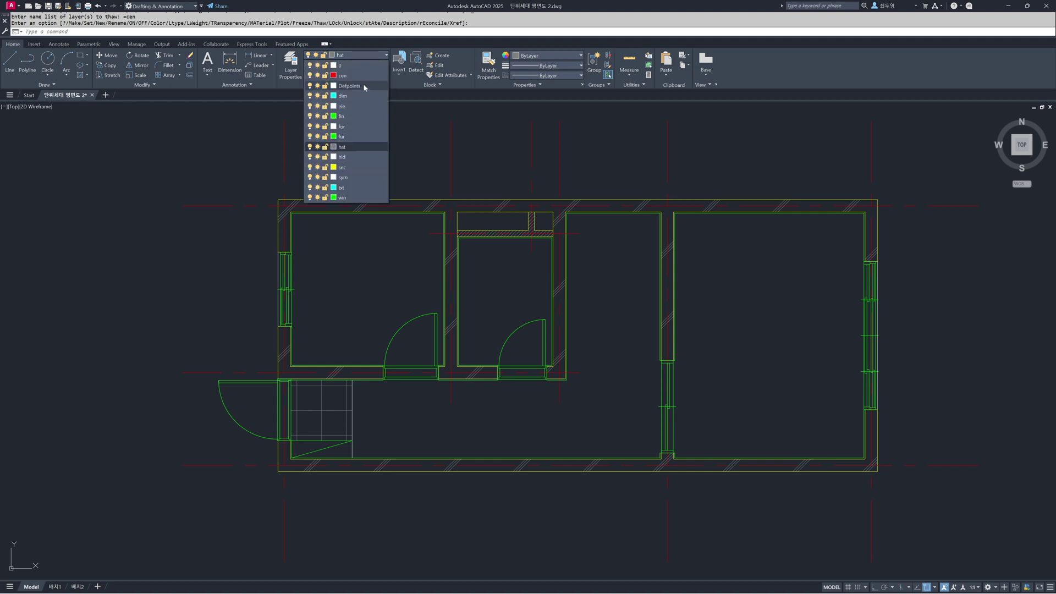
pyautogui.click(365, 187)
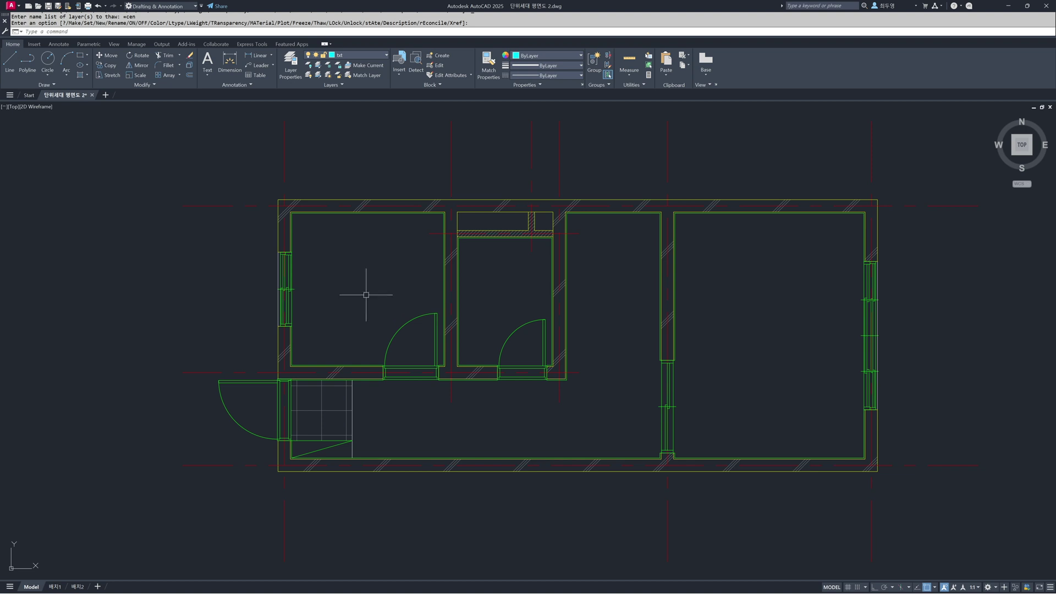
# Add the multiline text "방 2" in the room above the entrance, using style HG, height 200 and Middle Center justification
pyautogui.press('Return')
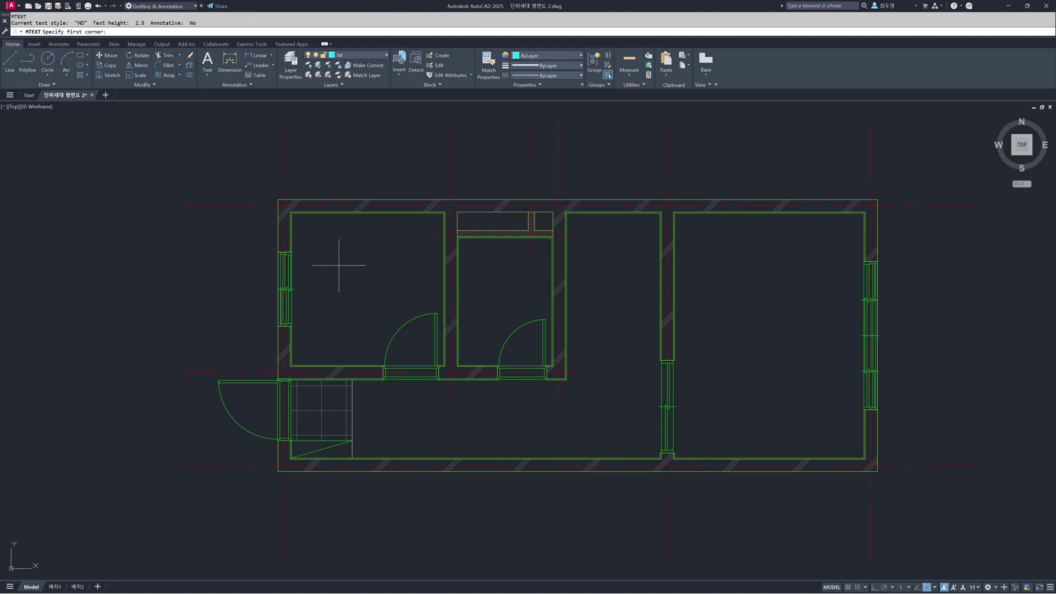
pyautogui.click(338, 265)
pyautogui.click(404, 305)
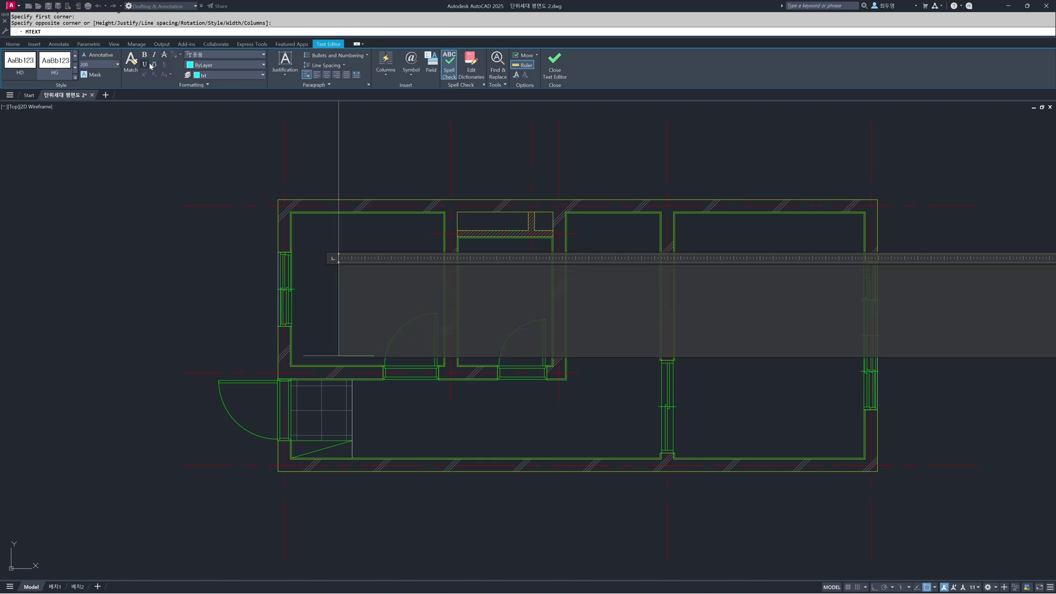
pyautogui.click(290, 75)
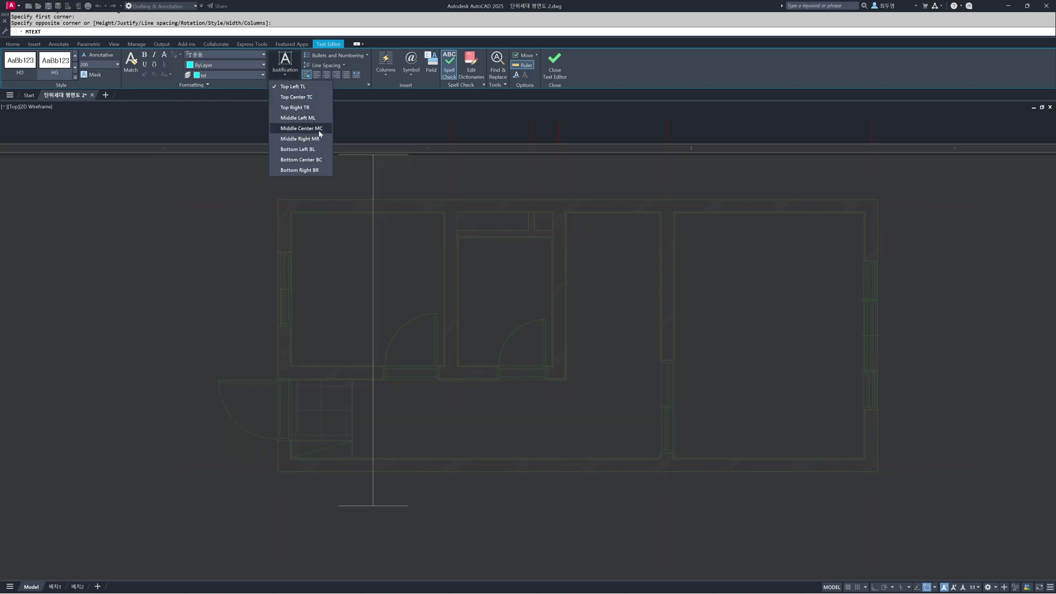
pyautogui.click(320, 133)
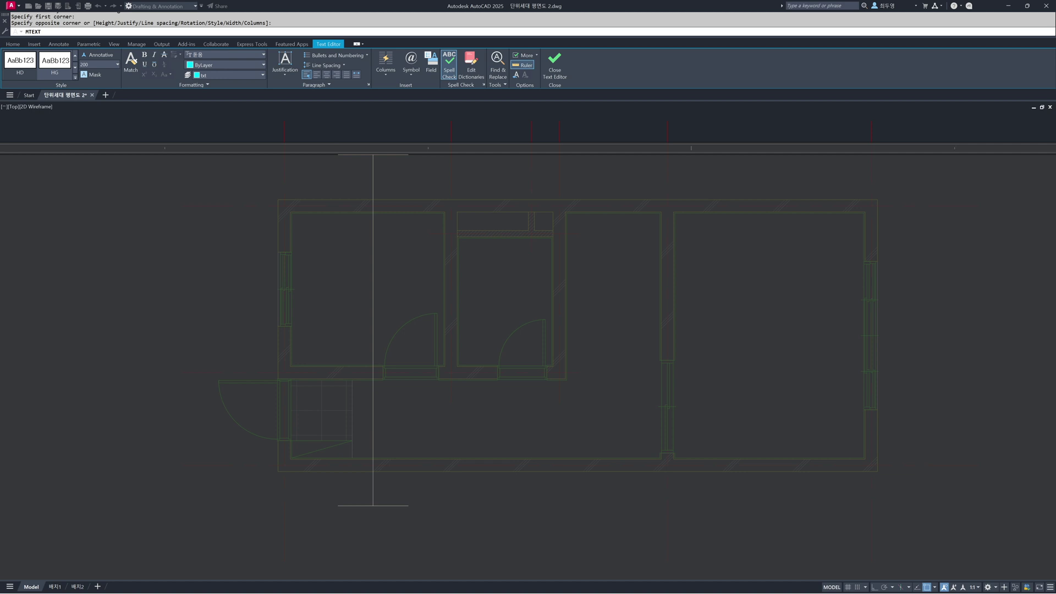
pyautogui.write('방')
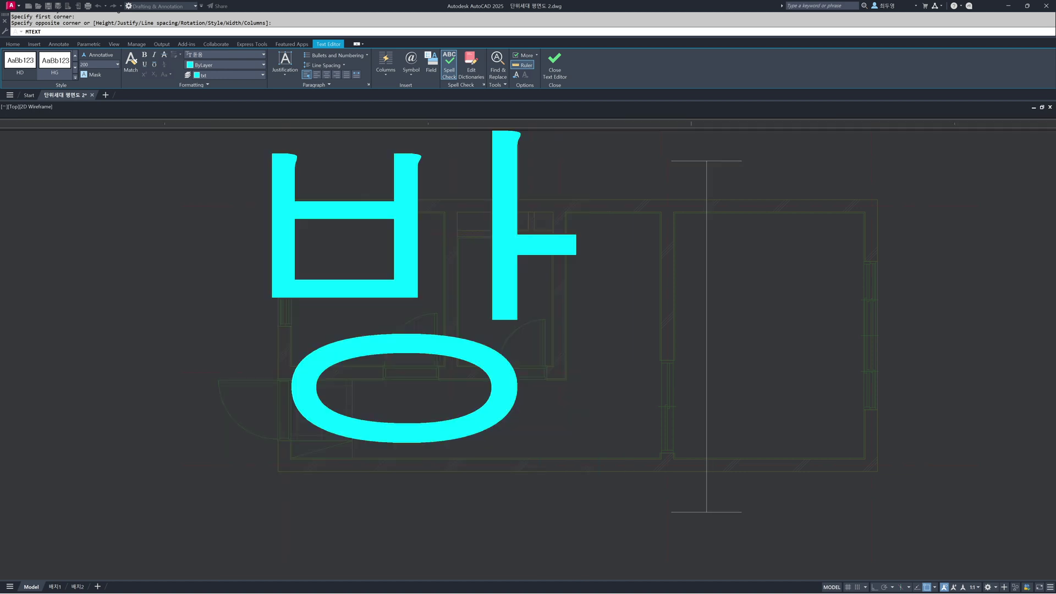
pyautogui.write(' 2')
pyautogui.click(554, 64)
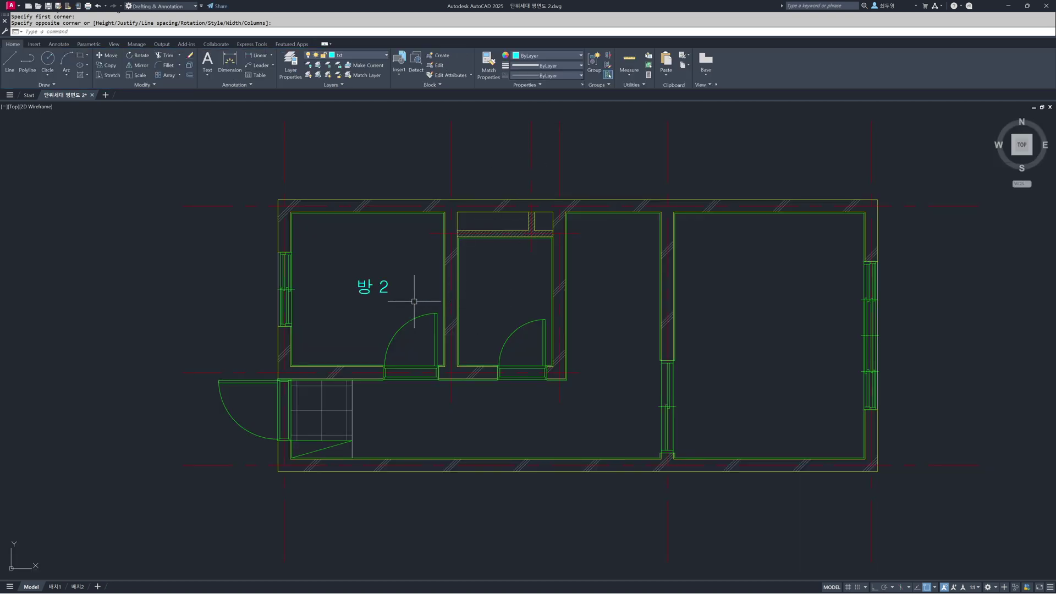
# Turn off object snap and move the 방 2 label slightly to the left within its room
pyautogui.press('F3')
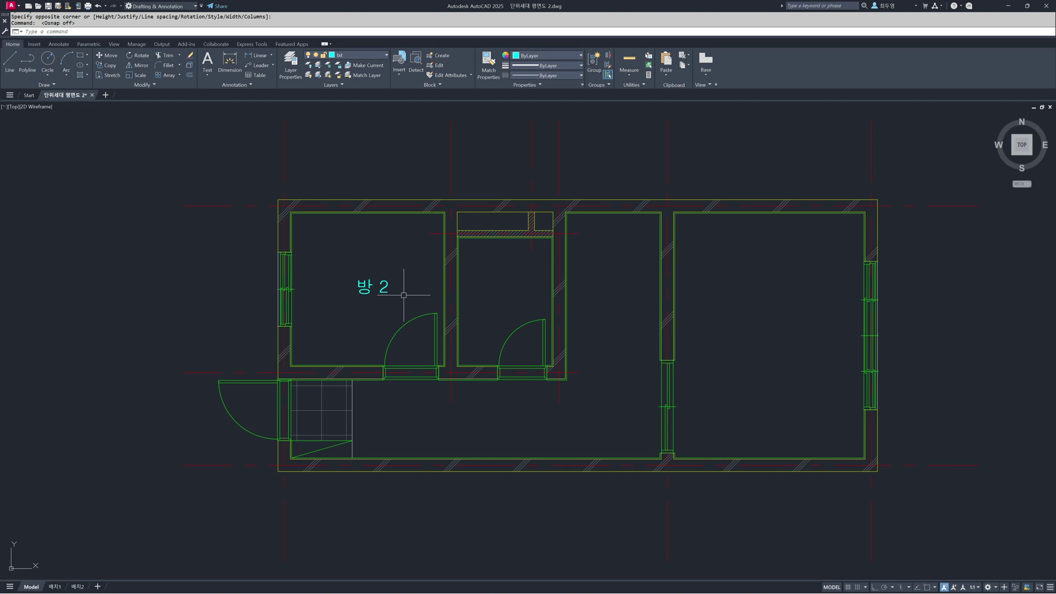
pyautogui.press('space')
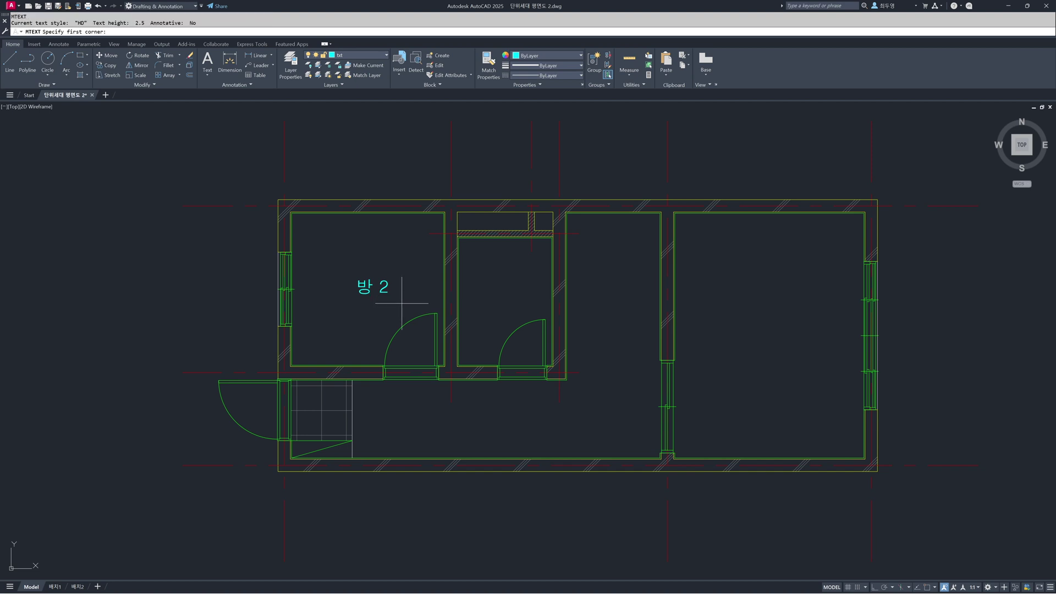
pyautogui.press('Escape')
pyautogui.write('m')
pyautogui.press('space')
pyautogui.click(401, 303)
pyautogui.click(322, 253)
pyautogui.press('space')
pyautogui.click(335, 319)
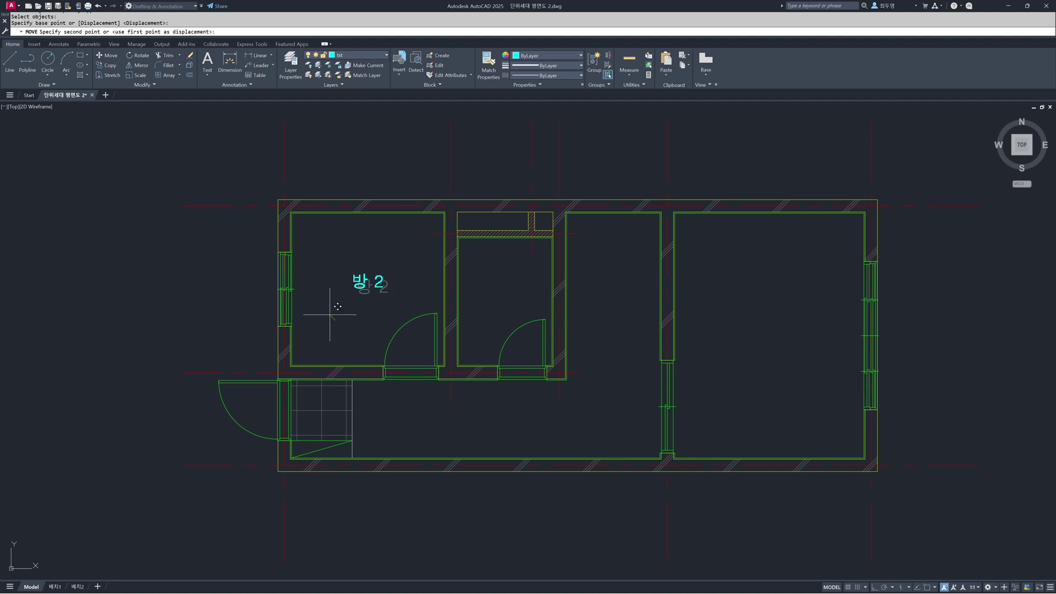
pyautogui.click(328, 321)
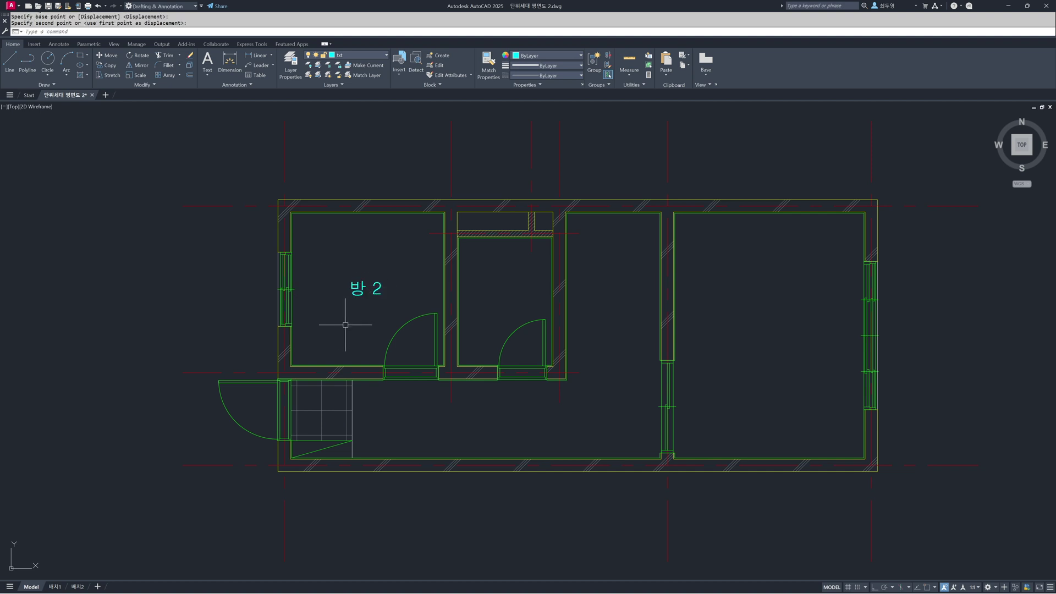
# Copy the 방 2 label into the bathroom, the kitchen, the large room and beside the tiled entrance floor
pyautogui.write('co')
pyautogui.press('space')
pyautogui.click(393, 305)
pyautogui.click(308, 245)
pyautogui.press('space')
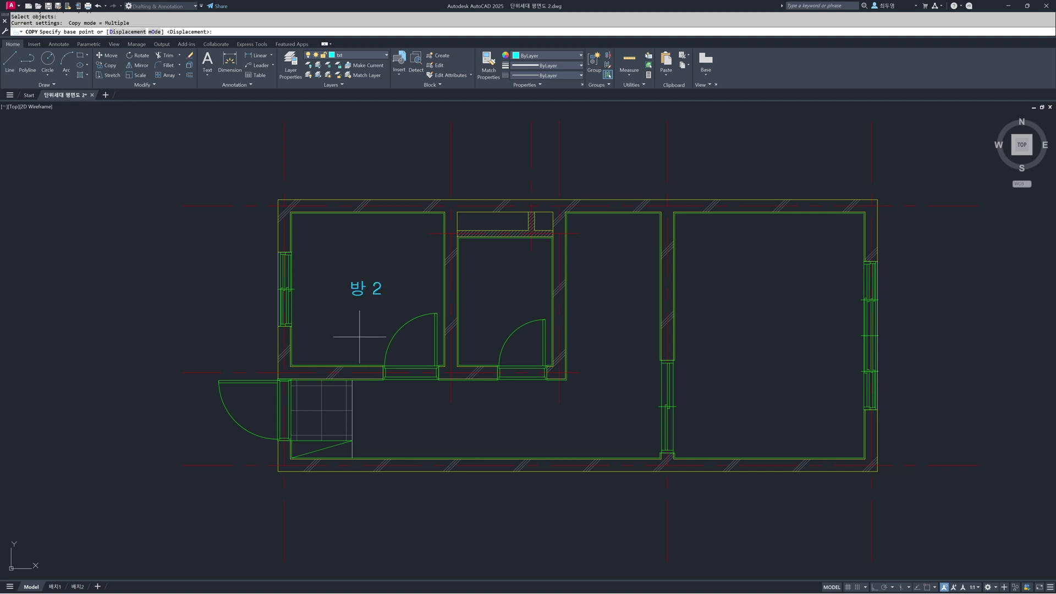
pyautogui.click(363, 318)
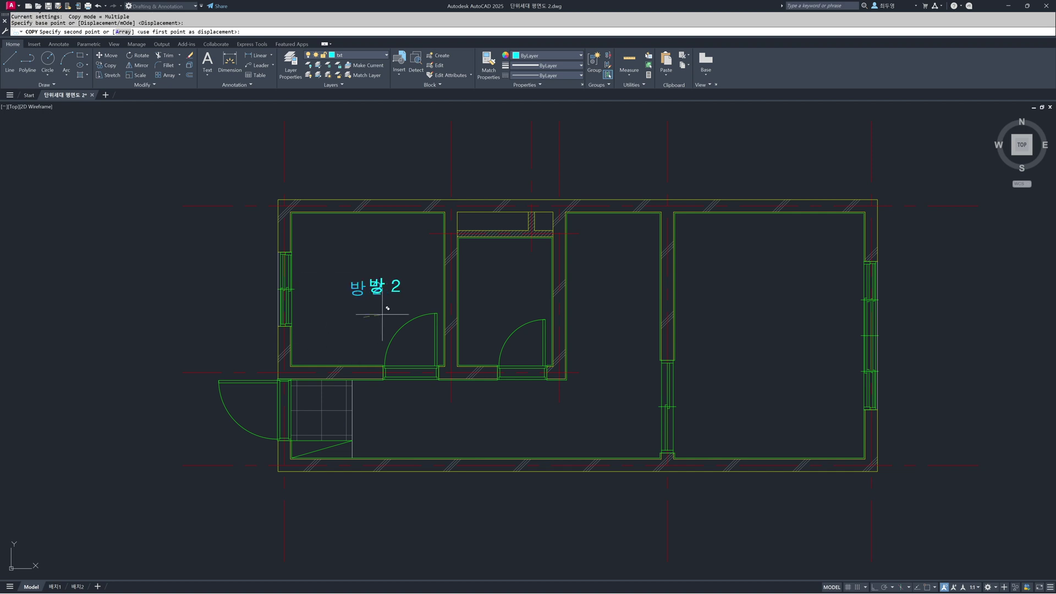
pyautogui.click(504, 323)
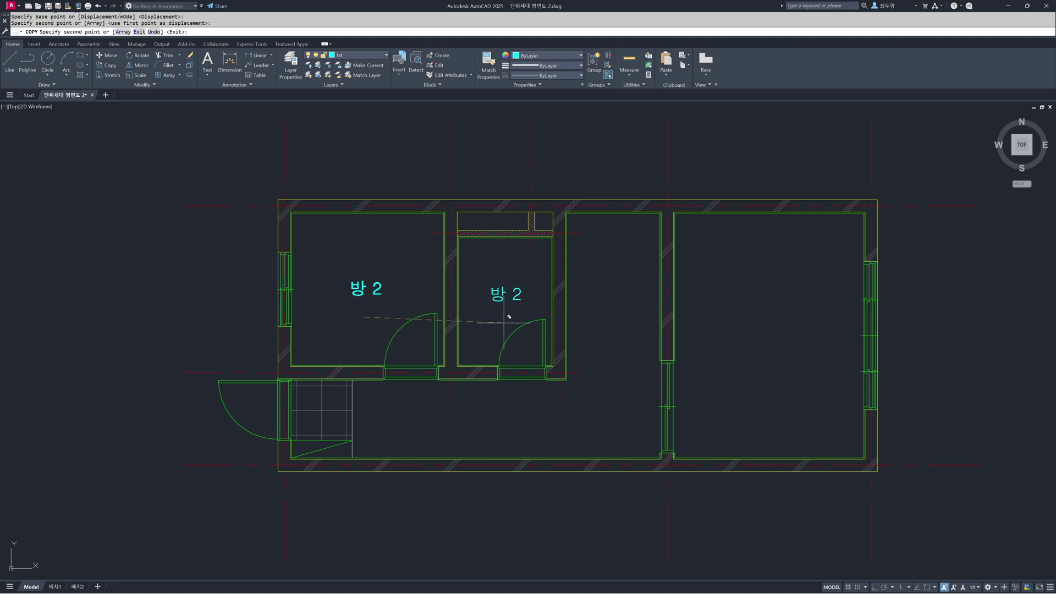
pyautogui.click(611, 325)
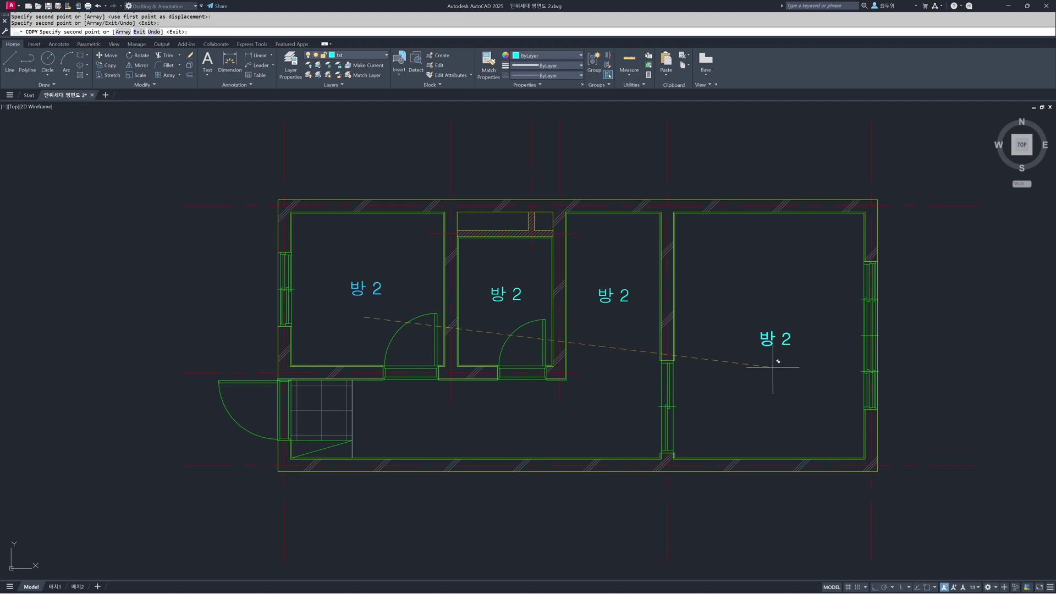
pyautogui.click(772, 357)
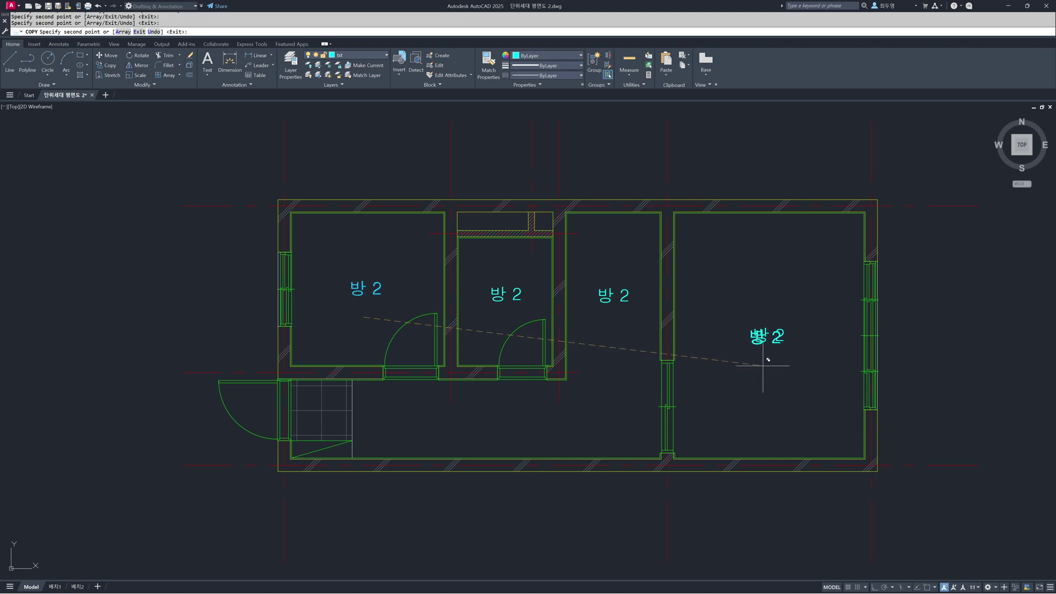
pyautogui.click(380, 435)
pyautogui.press('Return')
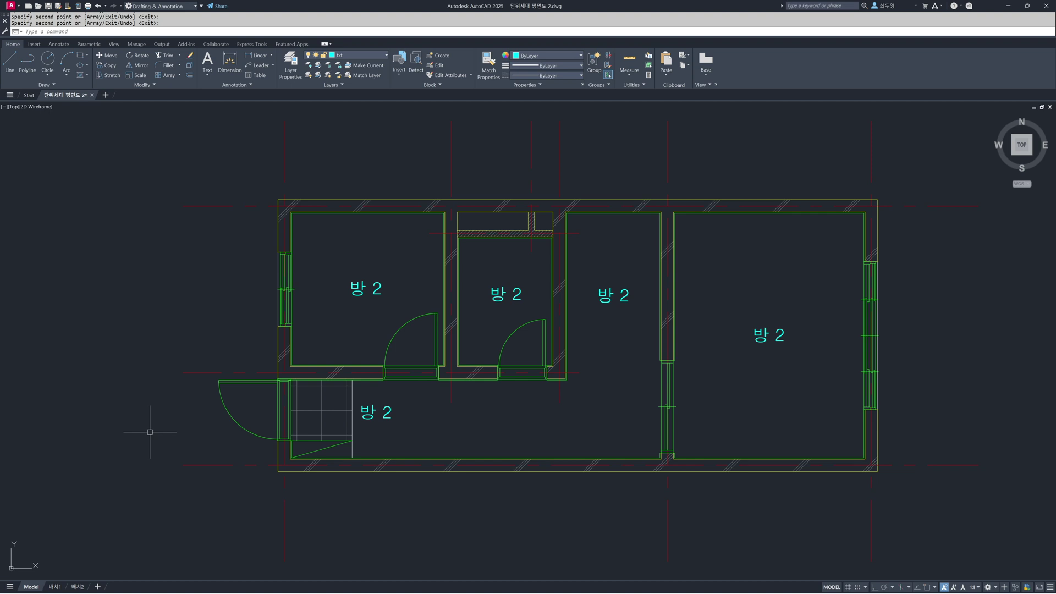
# Change the copied label at the entrance to 현관 and the one in the bathroom to 욕실
pyautogui.click(377, 412)
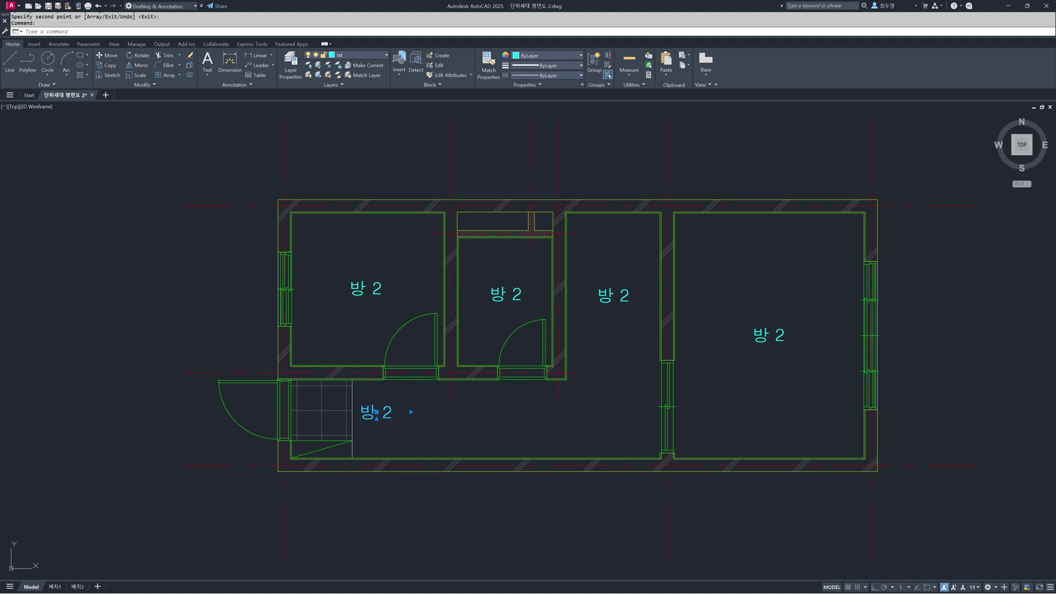
pyautogui.doubleClick(376, 414)
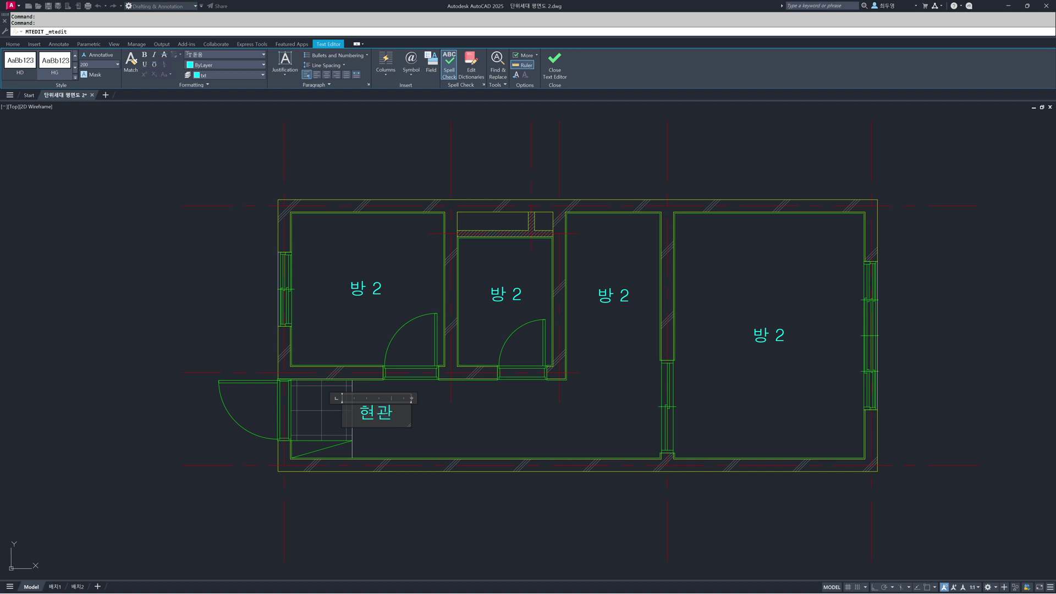
pyautogui.click(436, 428)
pyautogui.doubleClick(499, 302)
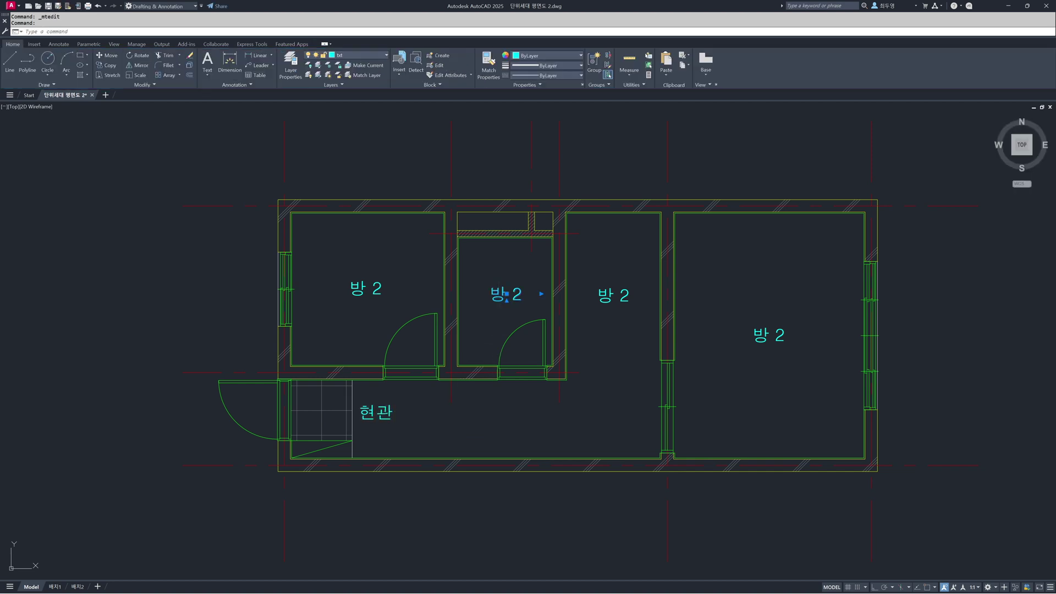
pyautogui.write('욕실')
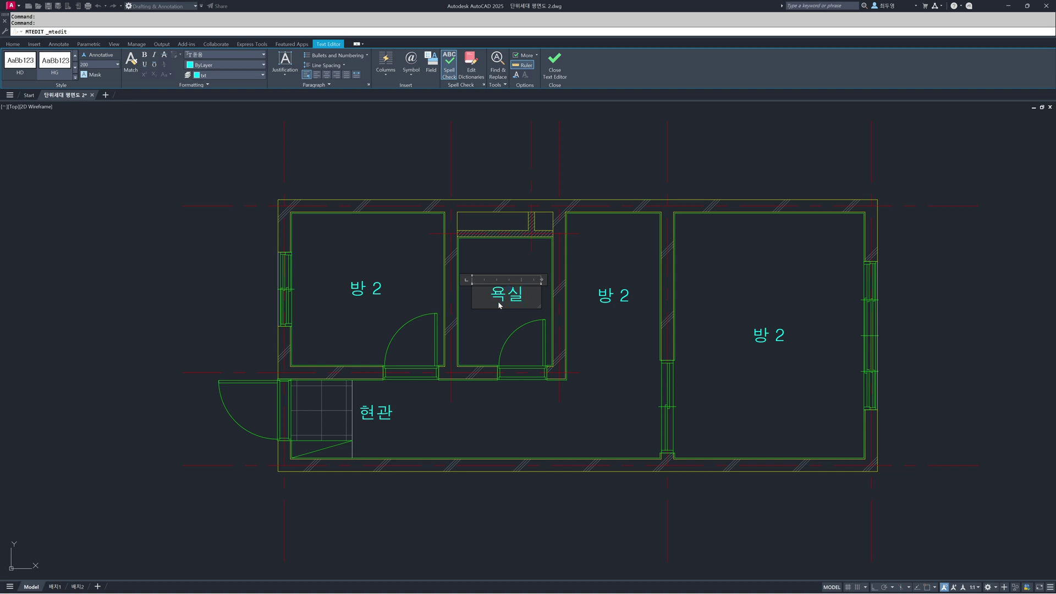
pyautogui.click(618, 337)
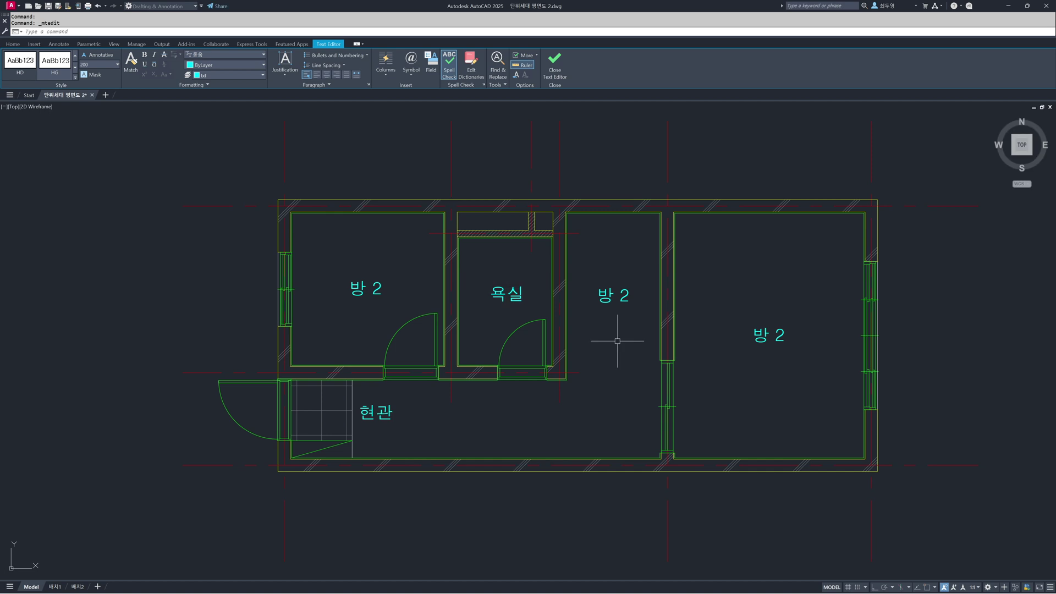
# Change the copied label in the kitchen to 주방 and the one in the large room to 방 1
pyautogui.click(605, 301)
pyautogui.doubleClick(605, 303)
pyautogui.write('주바')
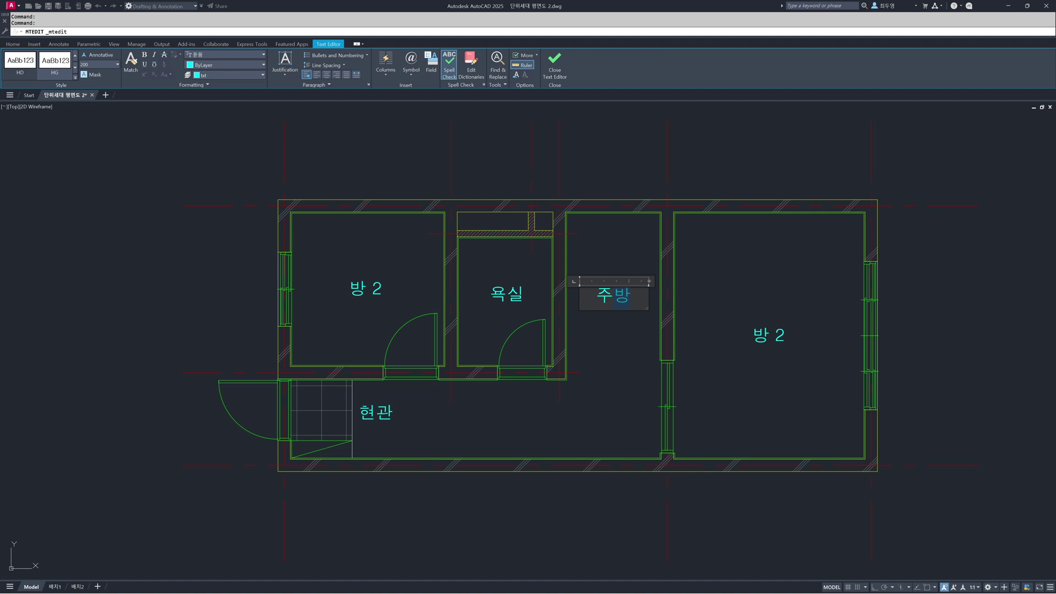
pyautogui.click(625, 330)
pyautogui.click(769, 337)
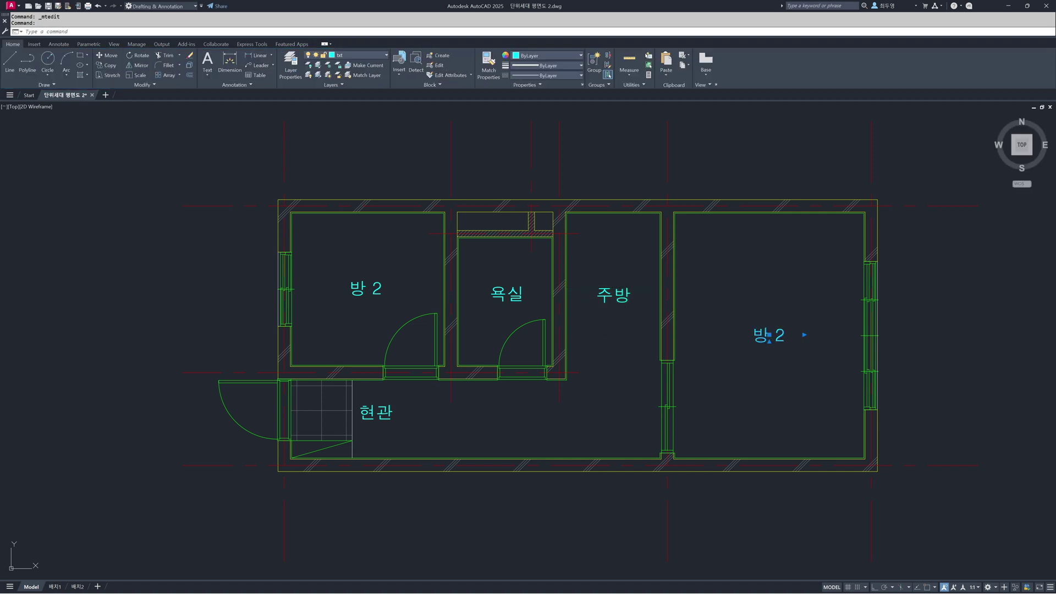
pyautogui.doubleClick(762, 342)
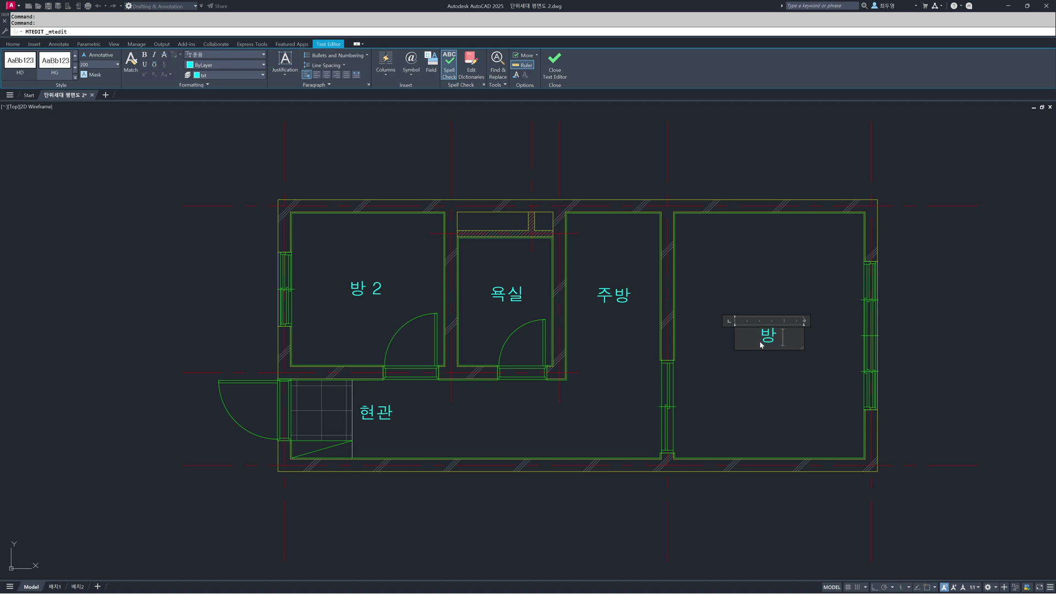
pyautogui.click(725, 493)
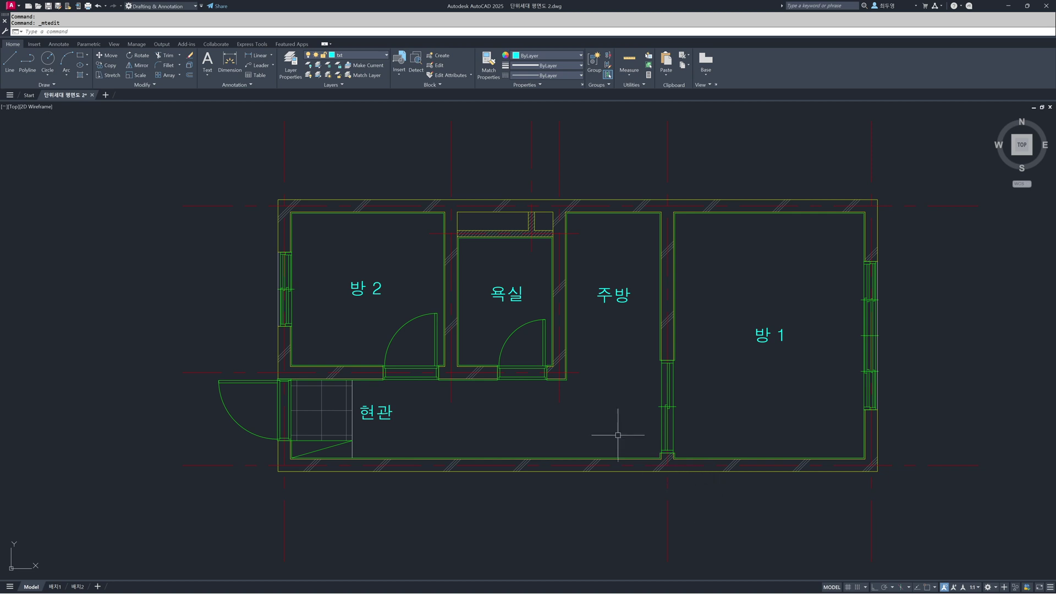
# Enclose all five room labels in rectangles using the Enclose Text with Object tool and an offset factor of 0.35
pyautogui.click(250, 44)
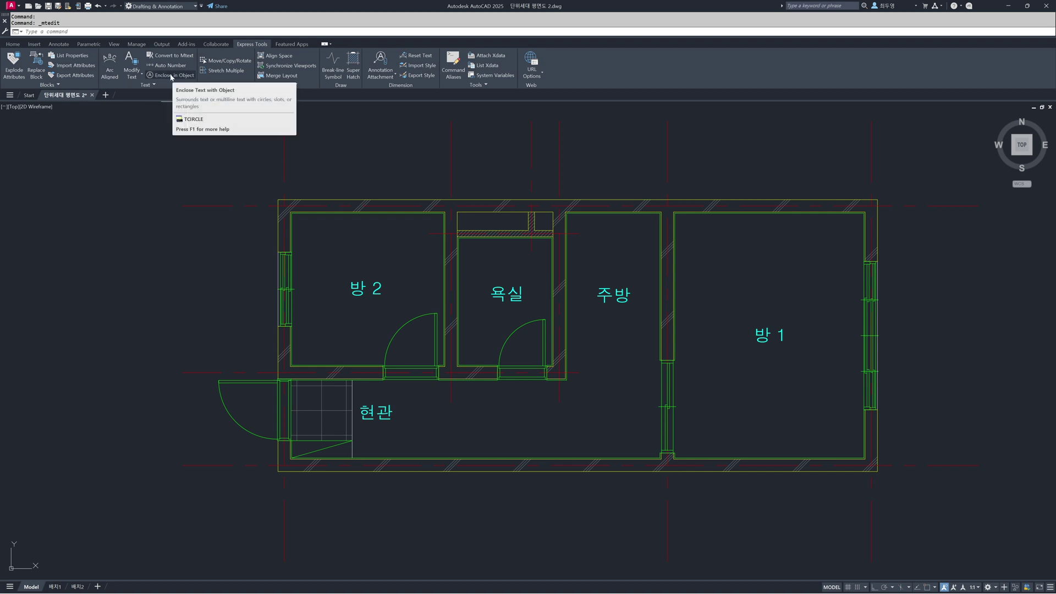
pyautogui.click(172, 77)
pyautogui.click(359, 289)
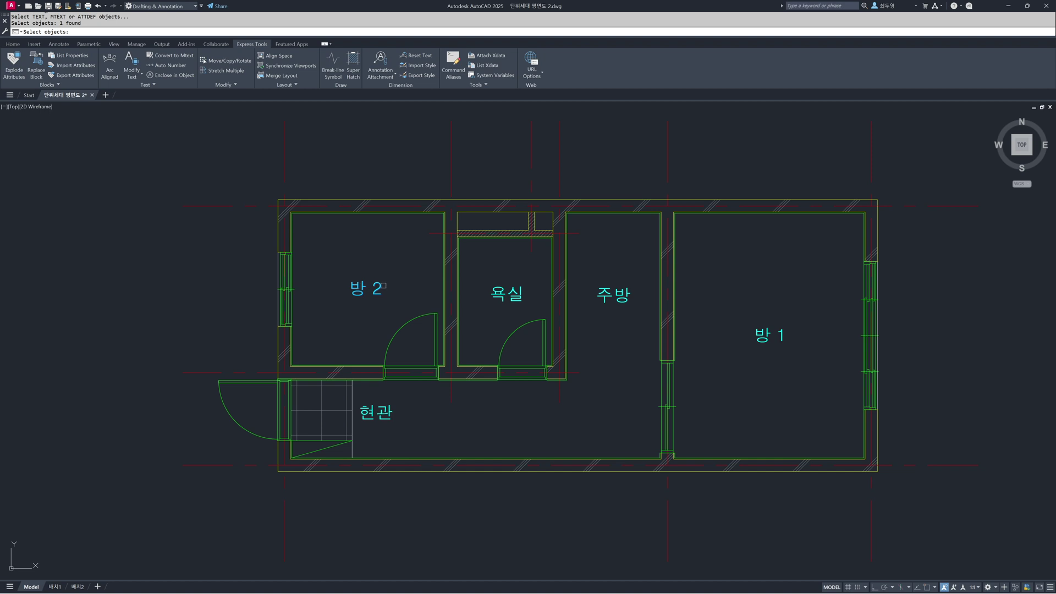
pyautogui.click(498, 293)
pyautogui.click(604, 296)
pyautogui.click(384, 412)
pyautogui.press('Return')
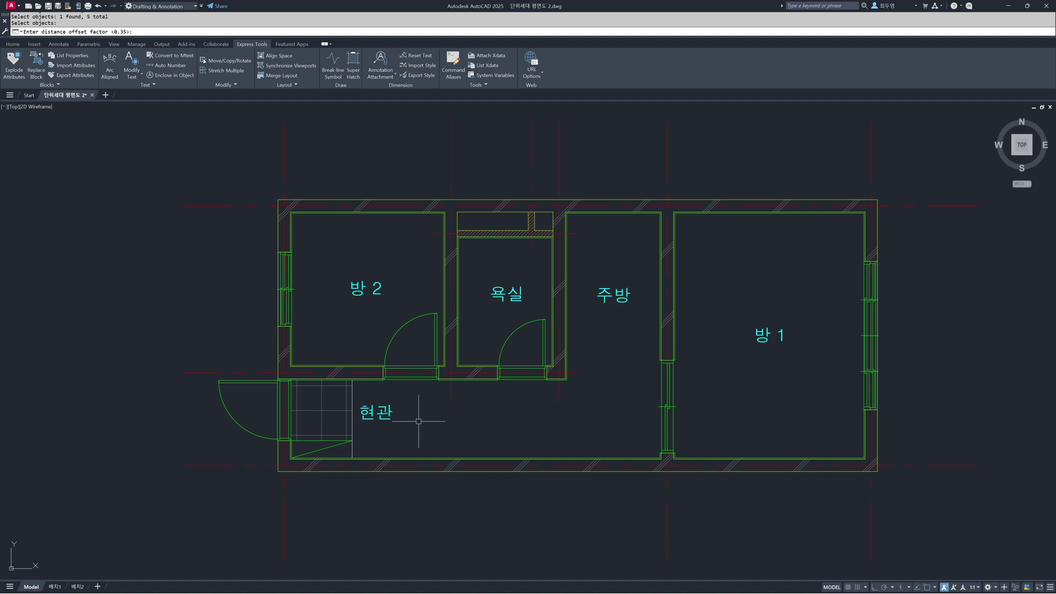
pyautogui.press('Return')
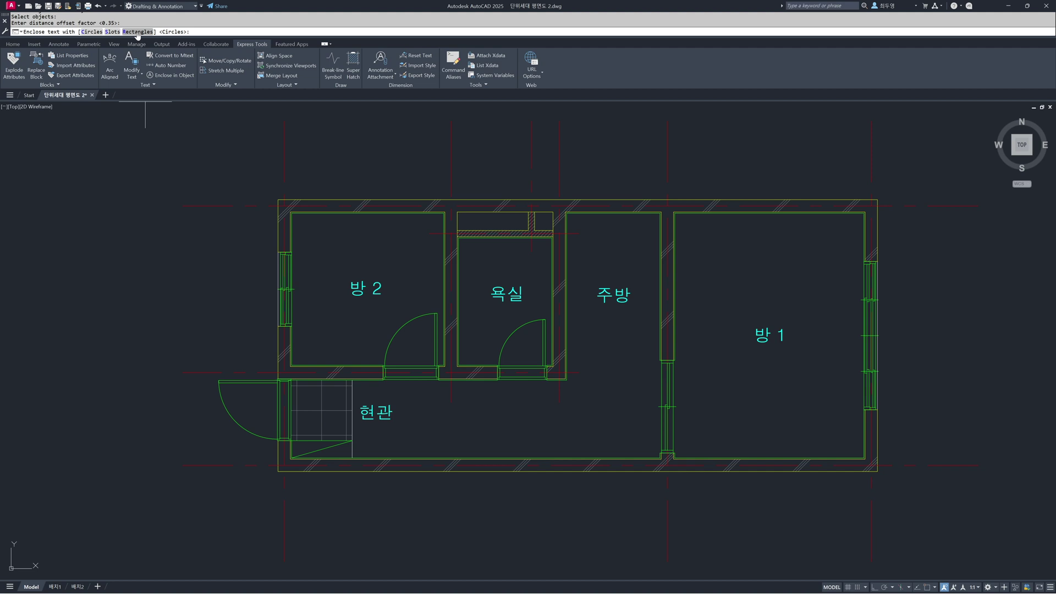
pyautogui.click(137, 32)
pyautogui.press('Return')
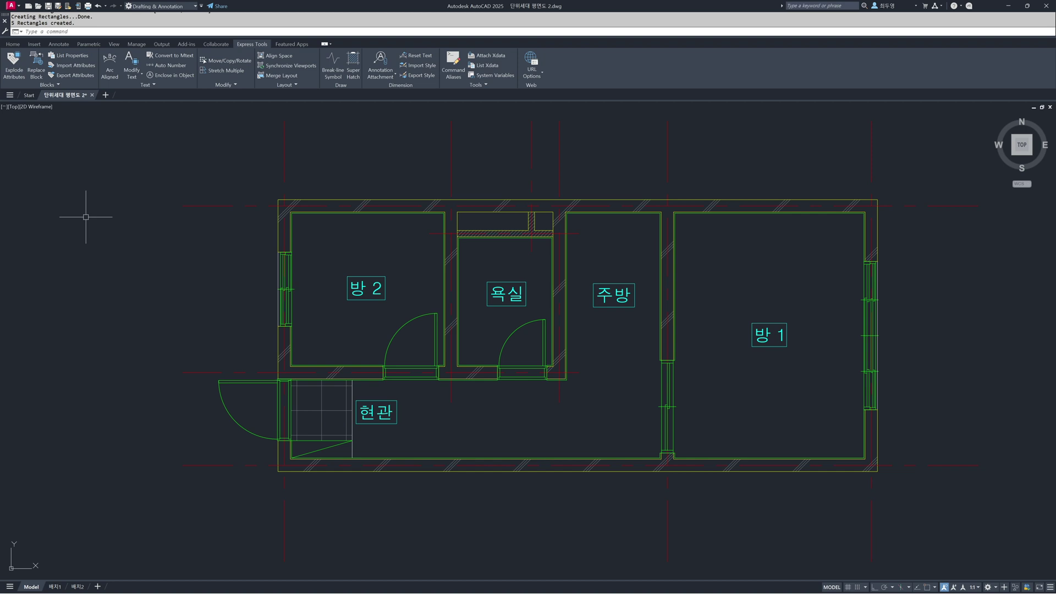
pyautogui.press('Return')
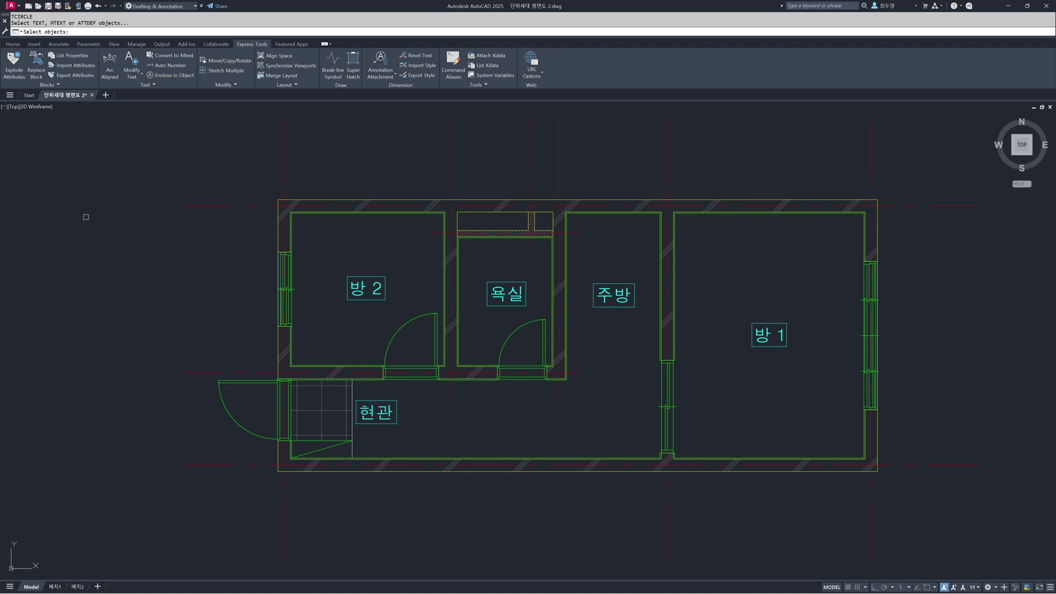
# End the text enclosing command and display the whole drawing
pyautogui.press('Return')
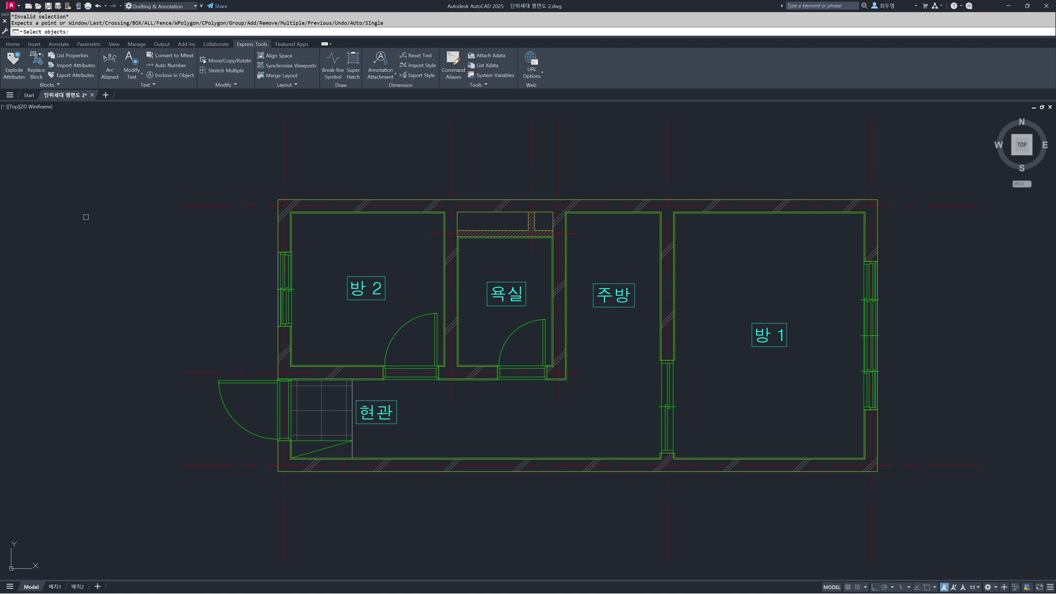
pyautogui.press('Escape')
pyautogui.write('z')
pyautogui.press('Return')
pyautogui.write('a')
pyautogui.press('Return')
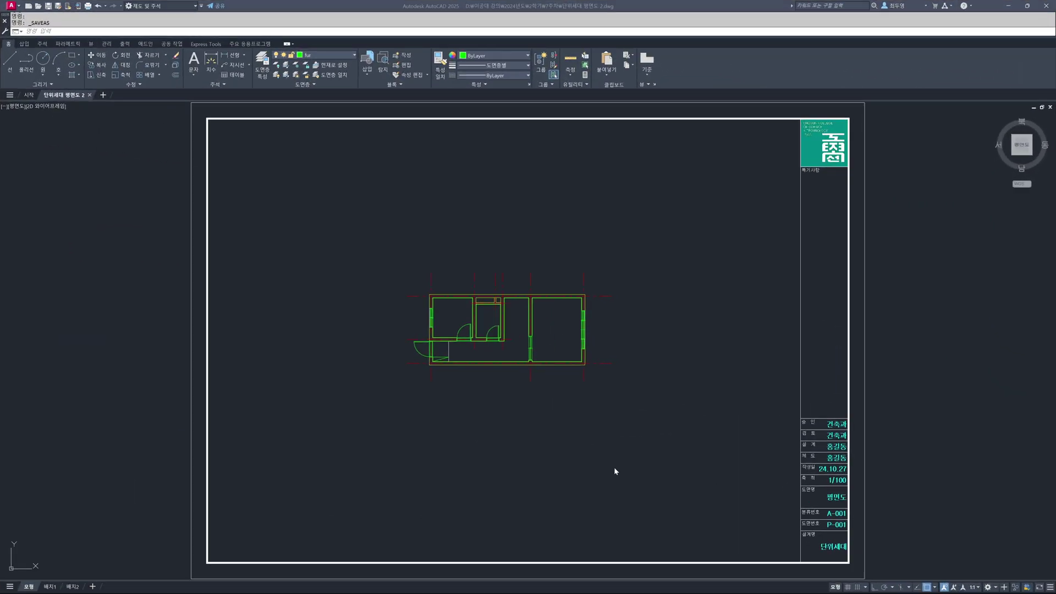
# Make hat the current layer for working on the unit floor plan
pyautogui.write('z')
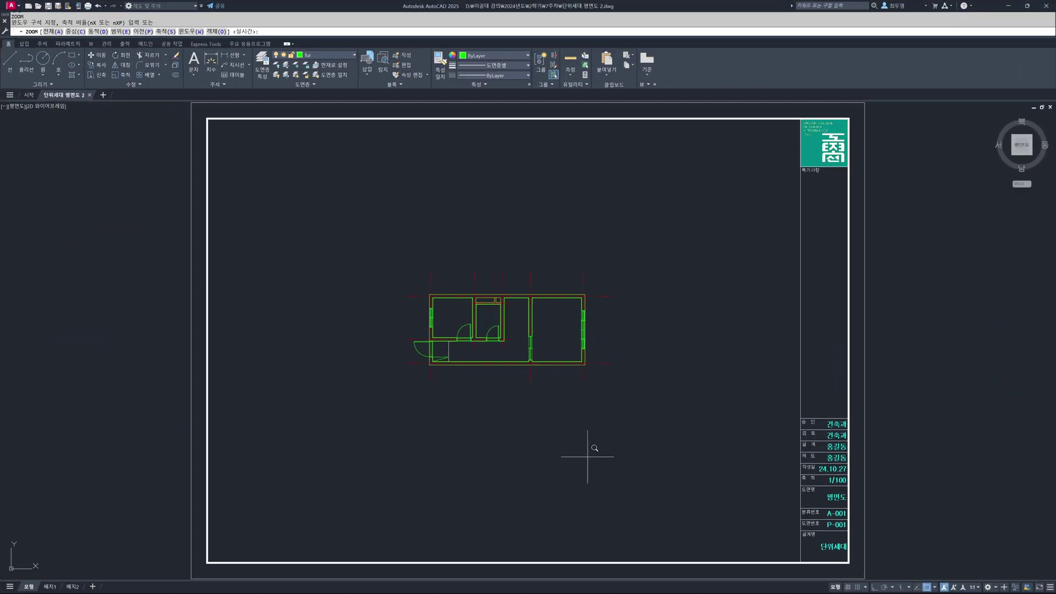
pyautogui.press('Return')
pyautogui.click(405, 274)
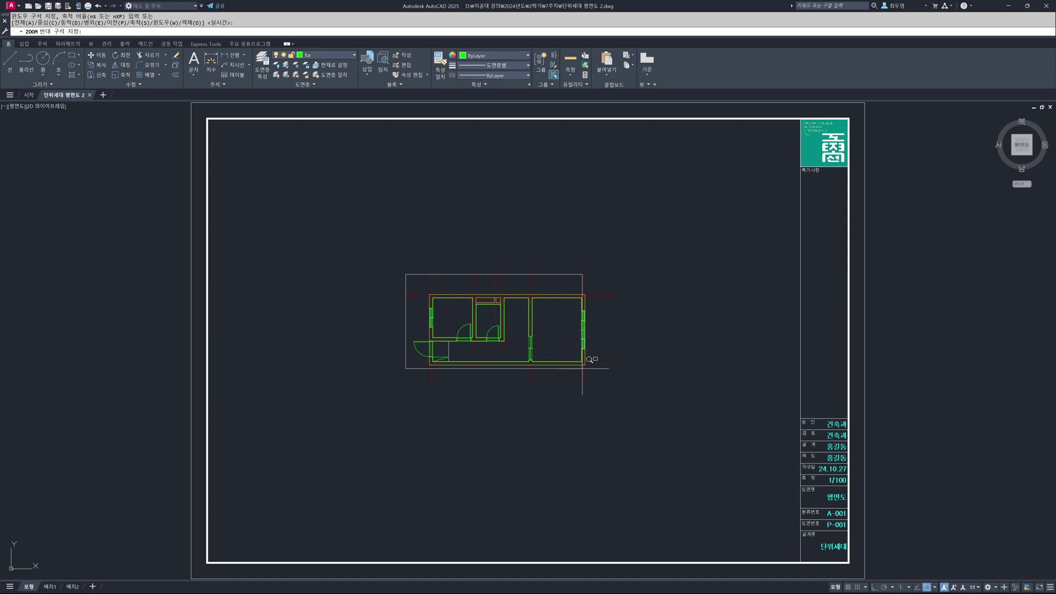
pyautogui.click(609, 368)
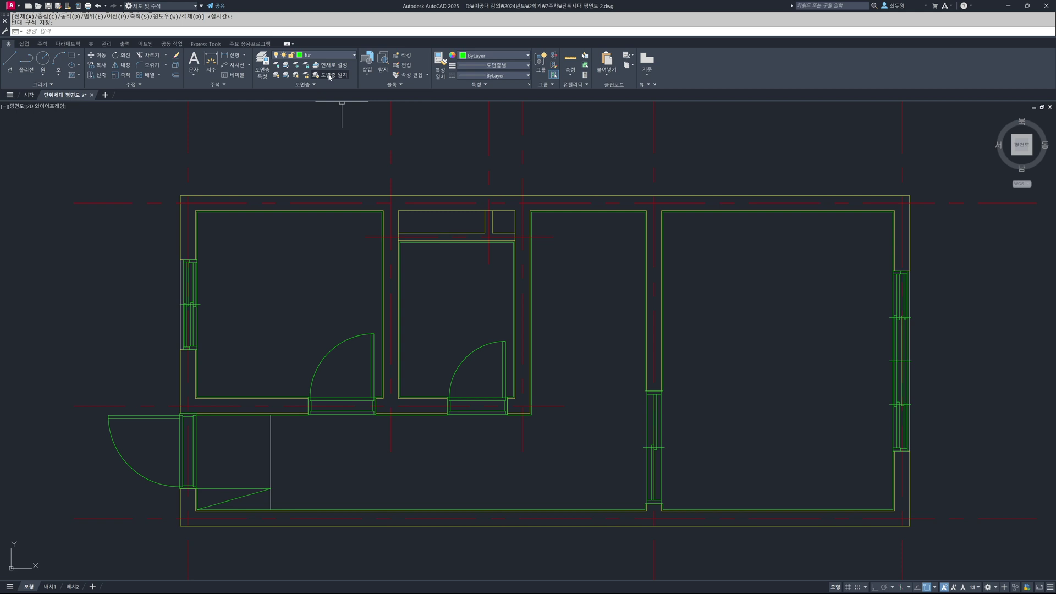
pyautogui.click(325, 55)
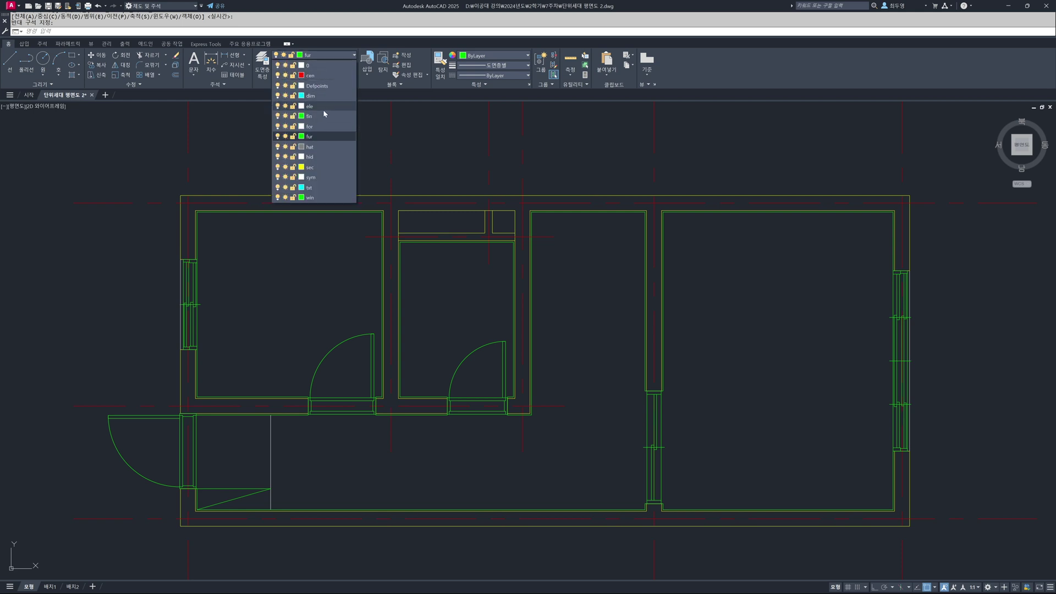
pyautogui.click(317, 147)
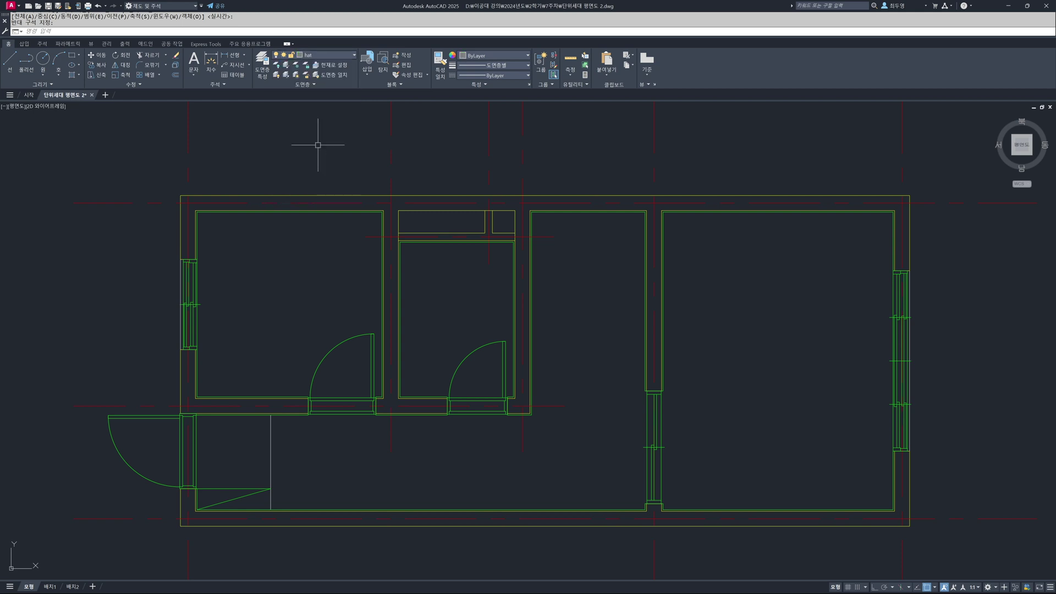
# Freeze the cen, ele, fin, fur and win layers so only the wall outlines stay displayed
pyautogui.click(323, 56)
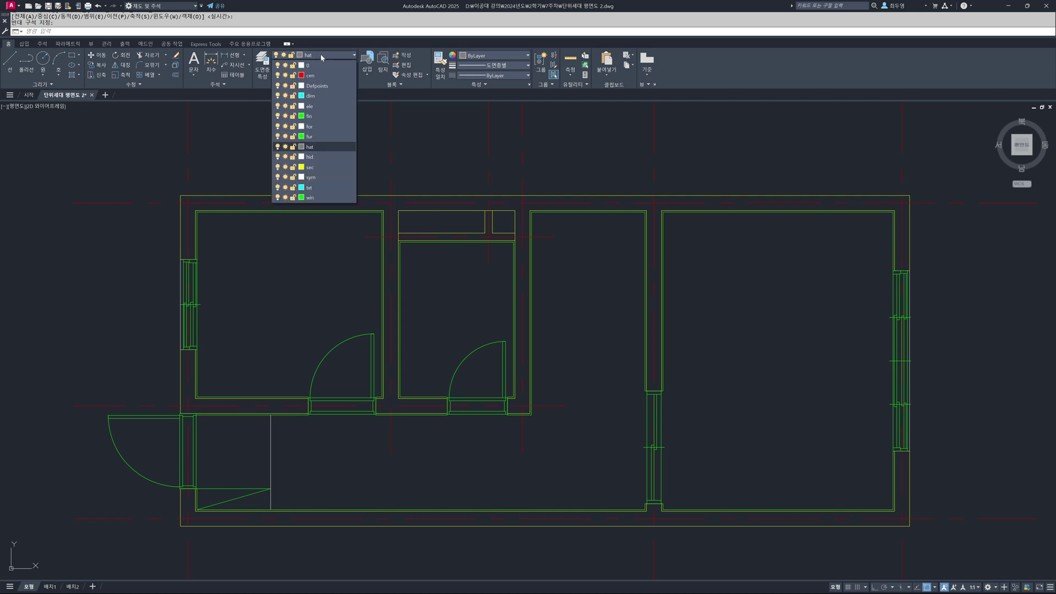
pyautogui.click(285, 75)
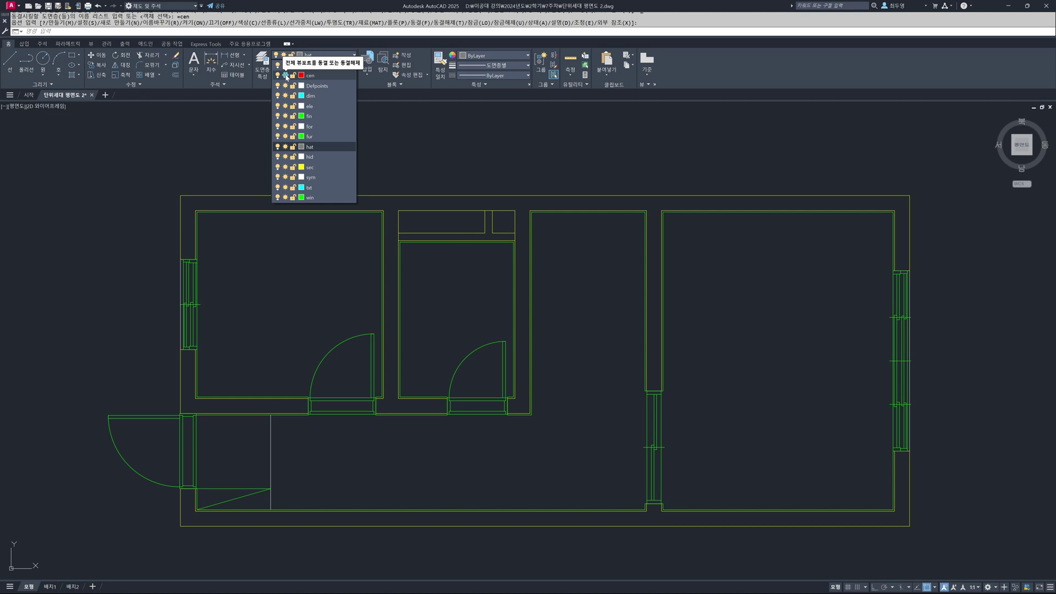
pyautogui.click(285, 106)
pyautogui.click(286, 116)
pyautogui.click(286, 137)
pyautogui.click(286, 198)
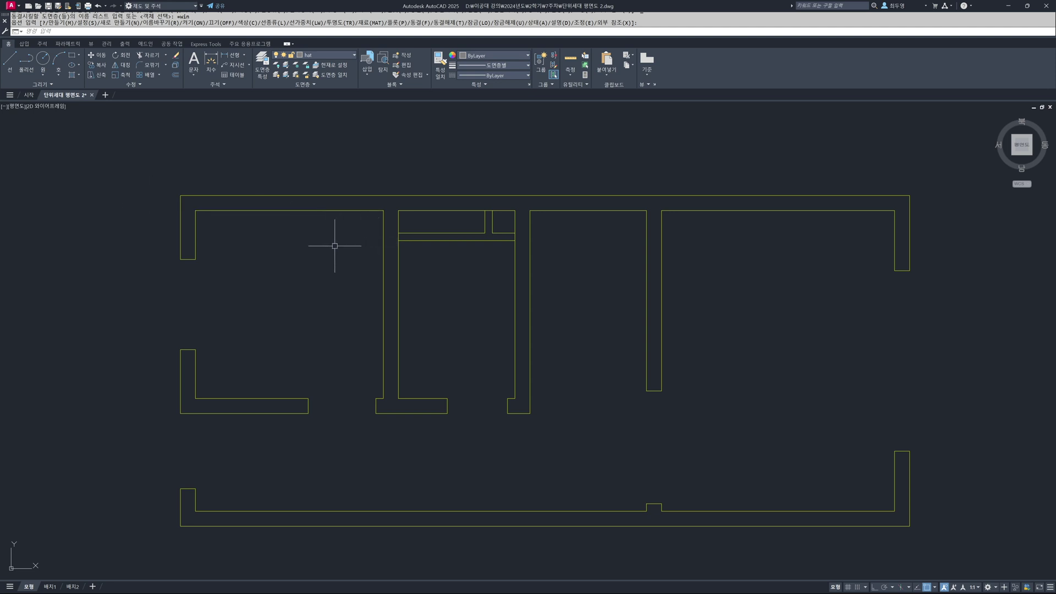
# Draw a construction line at 45 degrees crossing the plan and passing through a point below the bottom wall
pyautogui.scroll(-2, 503, 311)
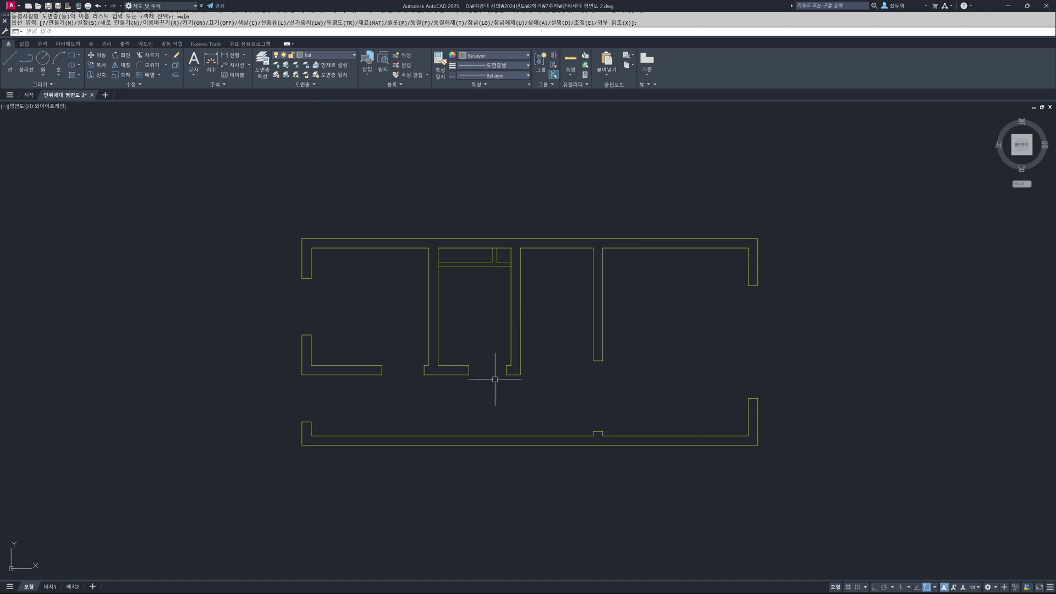
pyautogui.write('l')
pyautogui.press('Return')
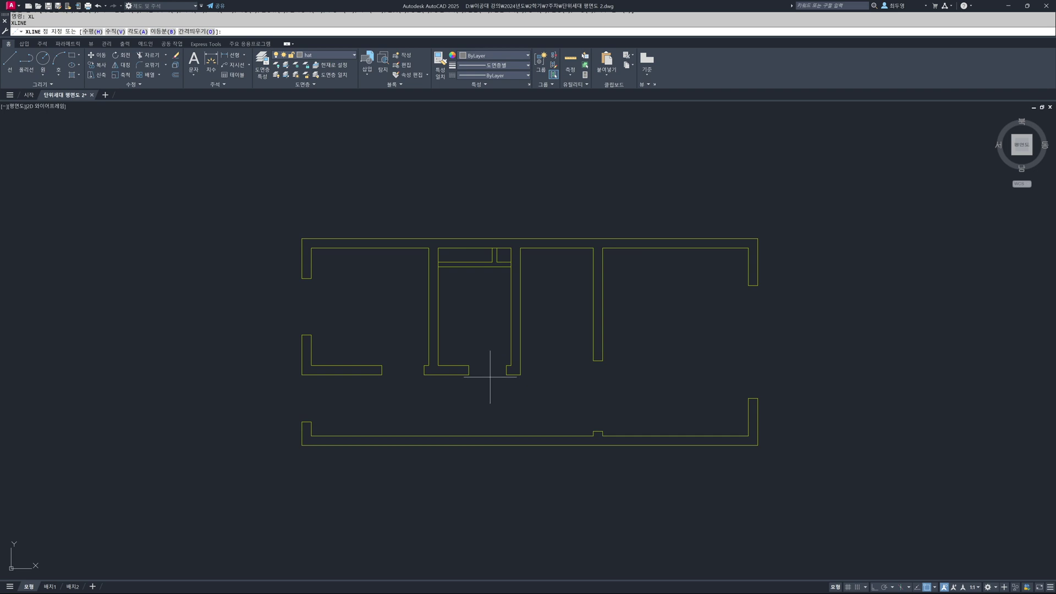
pyautogui.click(138, 32)
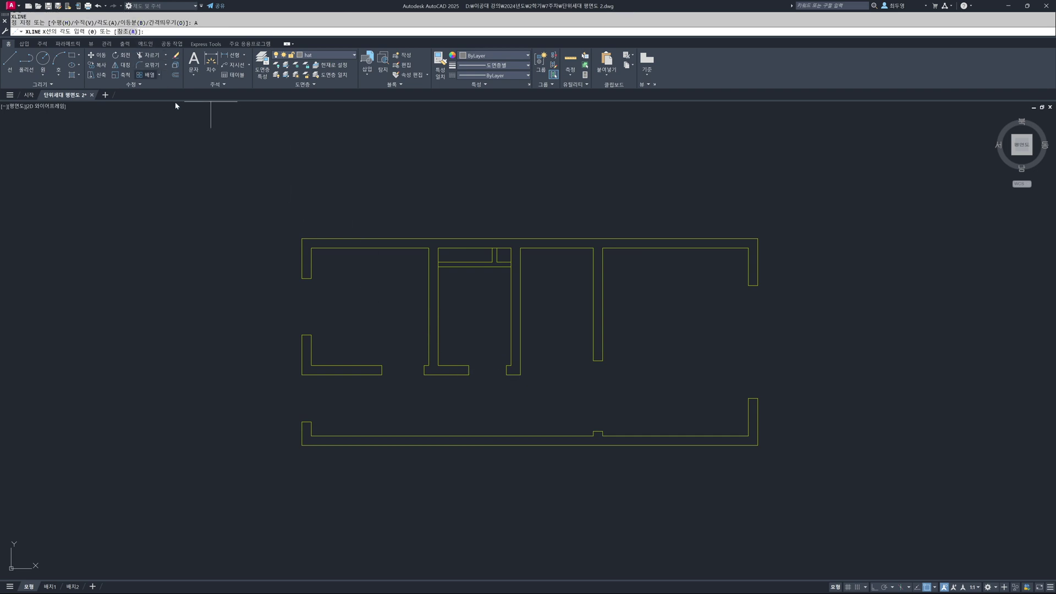
pyautogui.write('45')
pyautogui.press('Return')
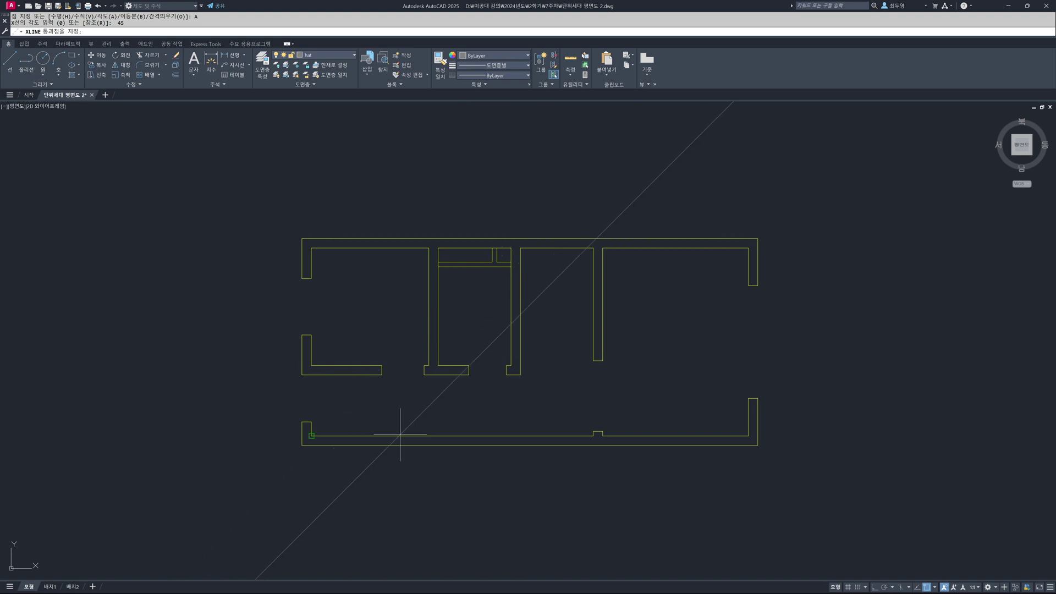
pyautogui.click(484, 486)
pyautogui.press('Return')
# Offset the diagonal construction line twice toward its lower side by 30 to make three parallel guide lines
pyautogui.scroll(2, 557, 435)
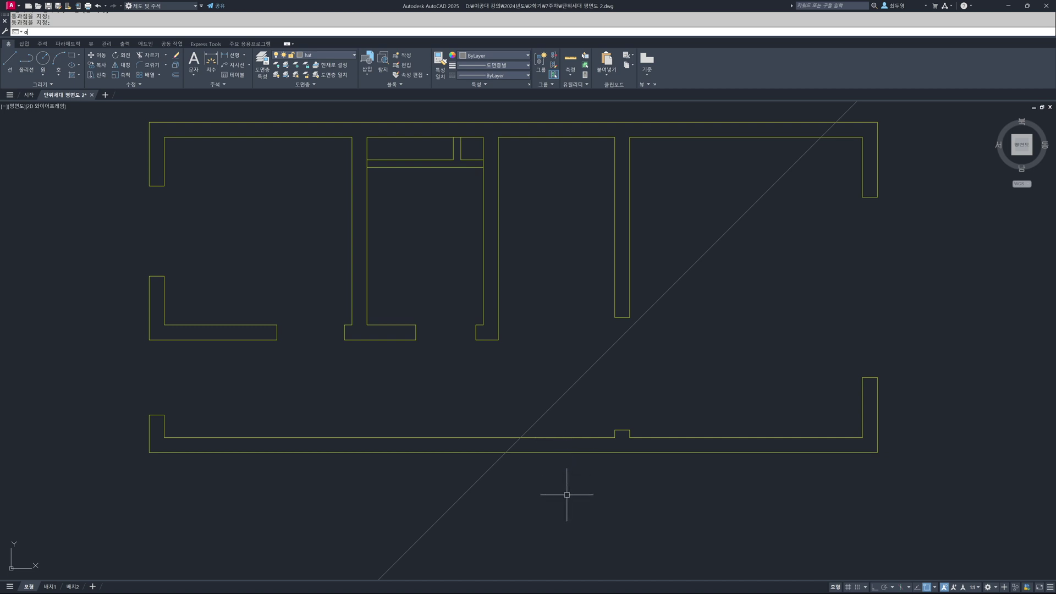
pyautogui.write('ㅇ')
pyautogui.press('Return')
pyautogui.click(927, 587)
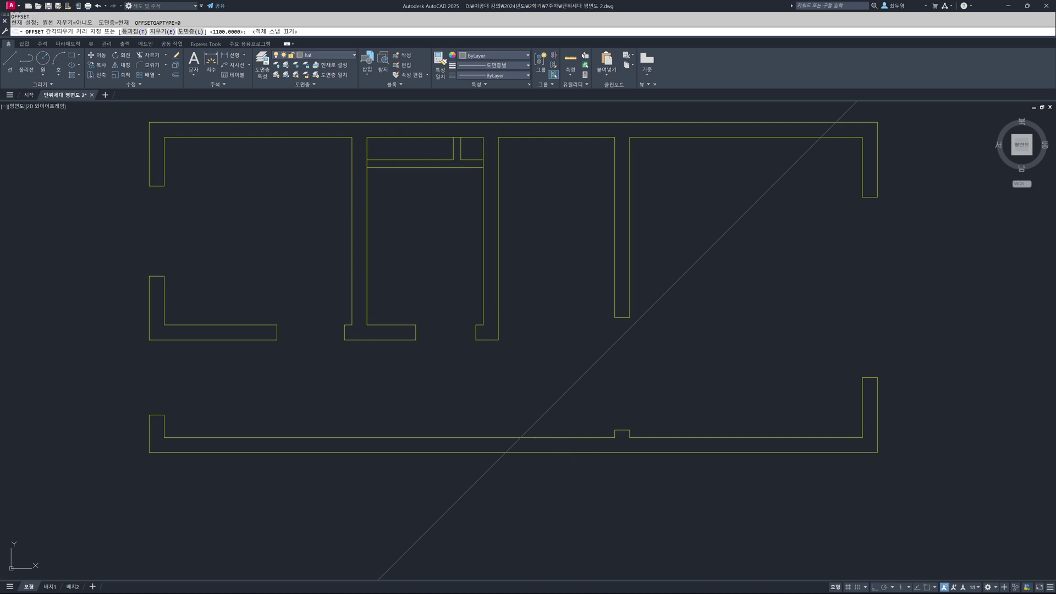
pyautogui.write('30')
pyautogui.press('Return')
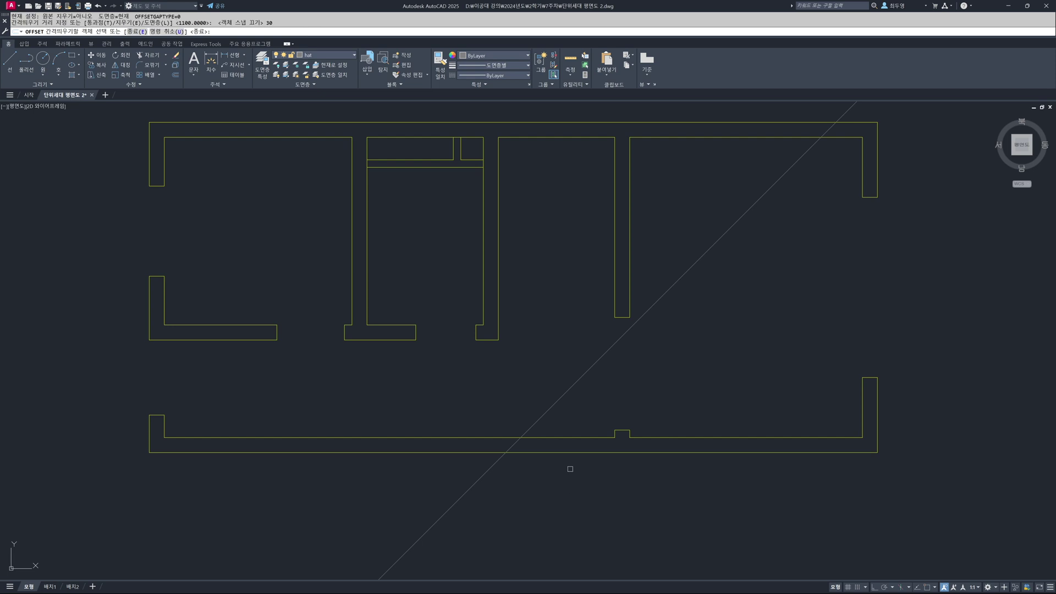
pyautogui.click(553, 407)
pyautogui.click(572, 420)
pyautogui.click(559, 407)
pyautogui.click(568, 415)
pyautogui.press('Return')
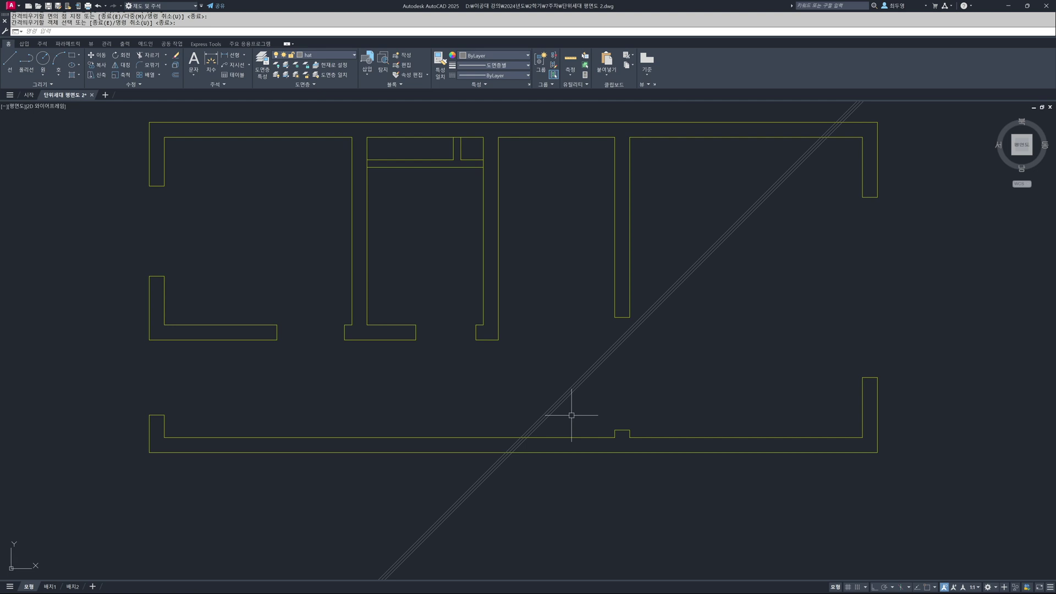
# Trim the three diagonal guide lines above the bottom wall, using the wall's outer edge as the cutting edge
pyautogui.write('tr')
pyautogui.press('Return')
pyautogui.click(568, 451)
pyautogui.press('Return')
pyautogui.click(570, 423)
pyautogui.click(528, 409)
pyautogui.press('Return')
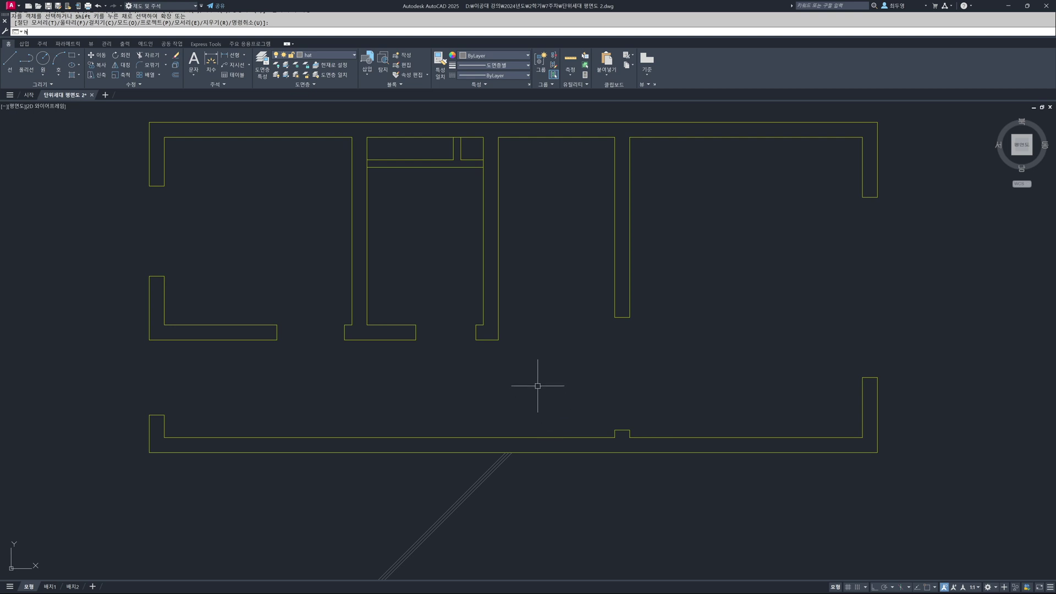
# Start a hatch with the user-defined pattern, an angle of 45 and a spacing of 800
pyautogui.write('H')
pyautogui.press('Return')
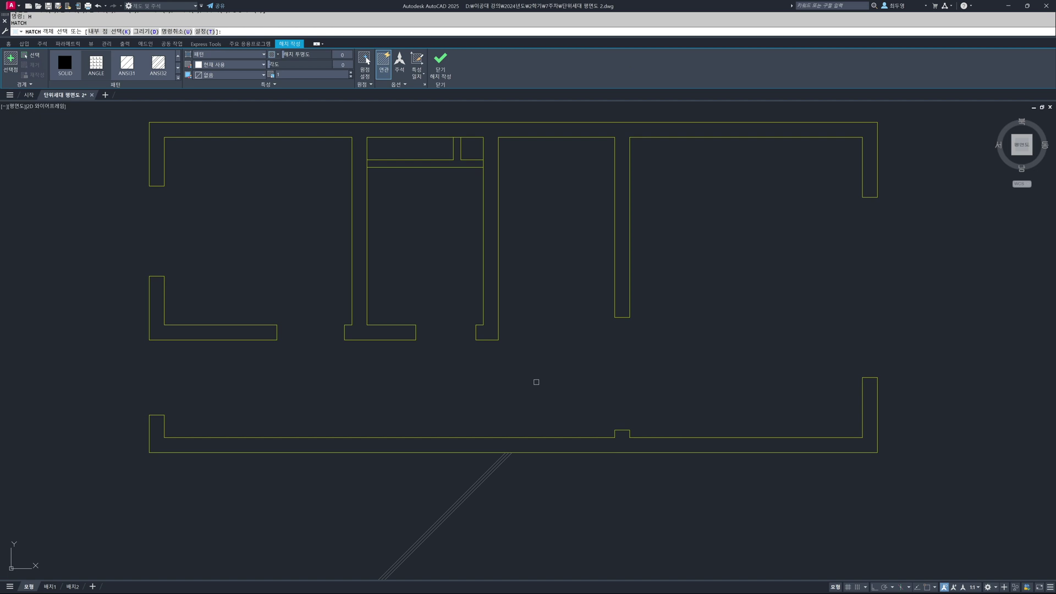
pyautogui.click(264, 55)
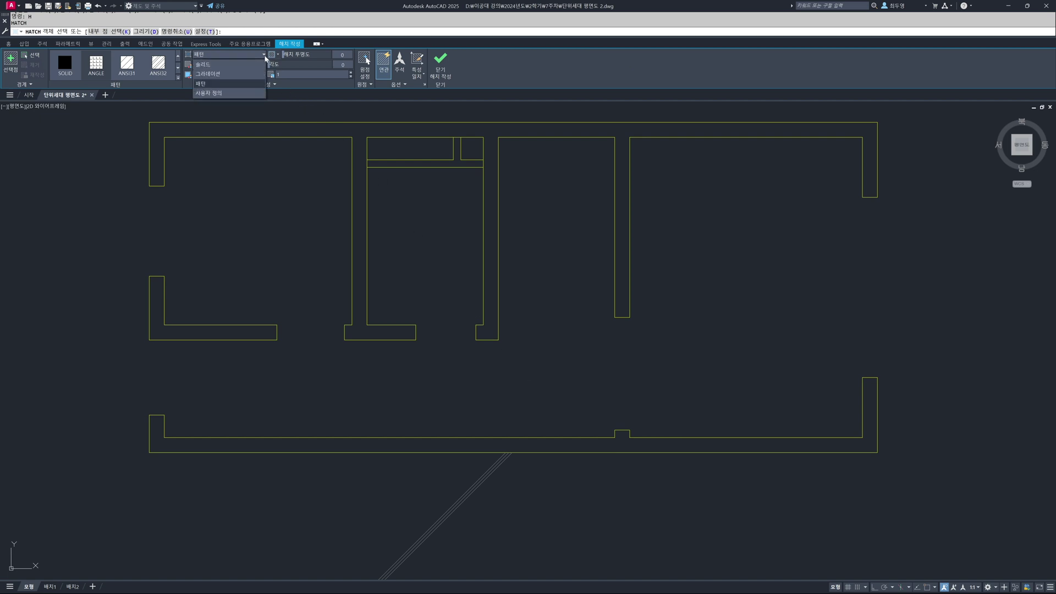
pyautogui.click(209, 93)
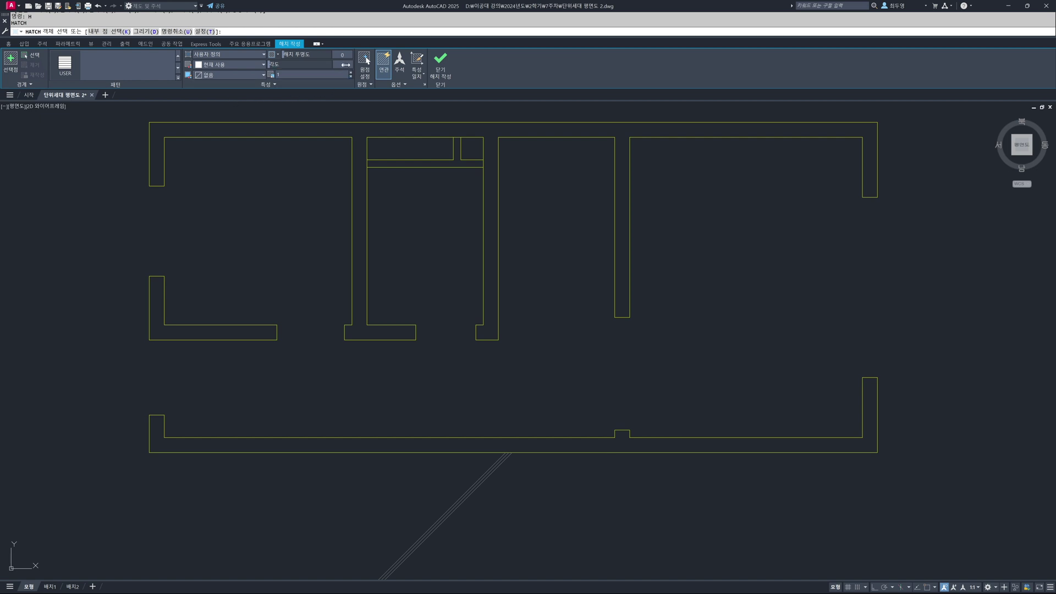
pyautogui.write('4')
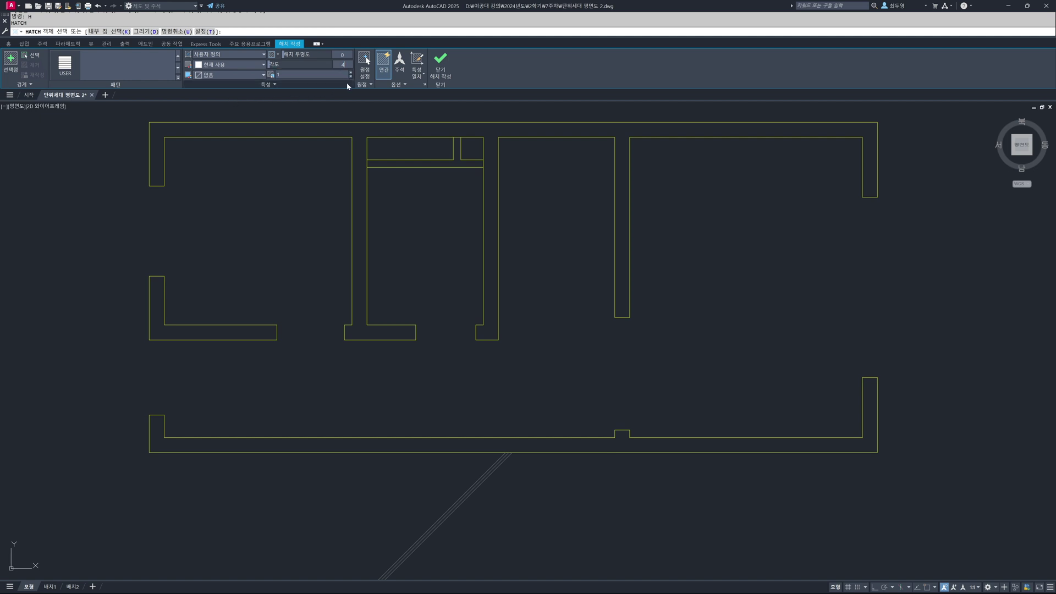
pyautogui.write('5')
pyautogui.press('Tab')
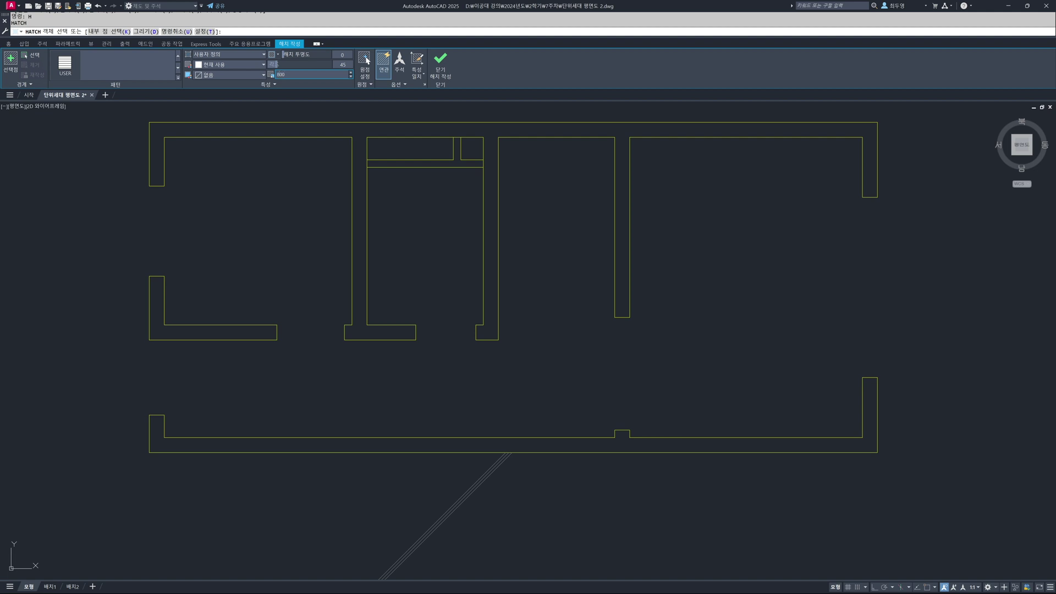
# Pick points inside the upper wall network, the L-shaped wall at the lower left and the bottom wall to hatch them
pyautogui.click(15, 62)
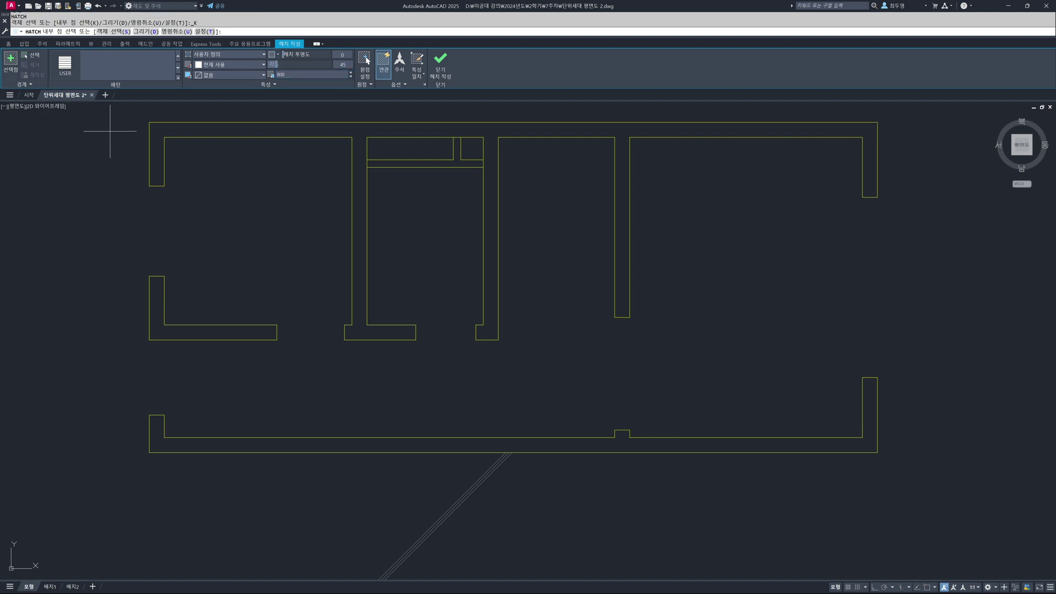
pyautogui.click(157, 149)
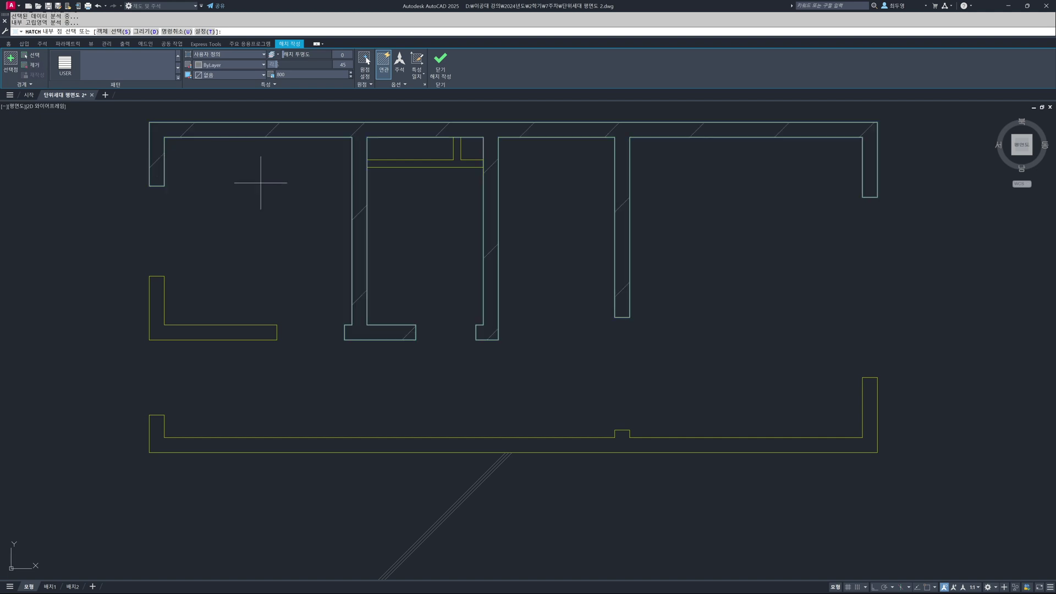
pyautogui.click(254, 333)
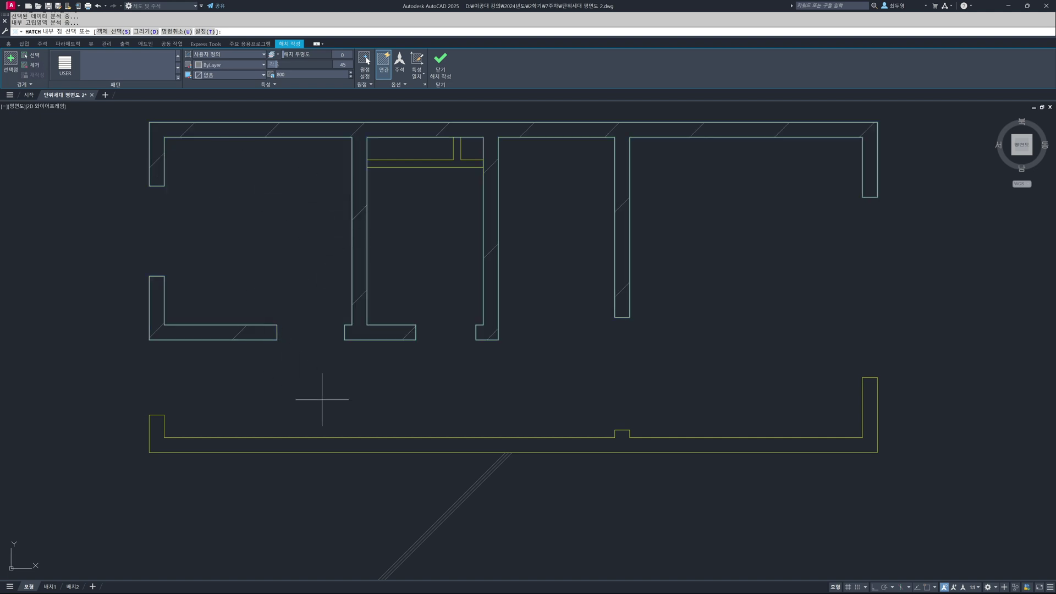
pyautogui.click(388, 447)
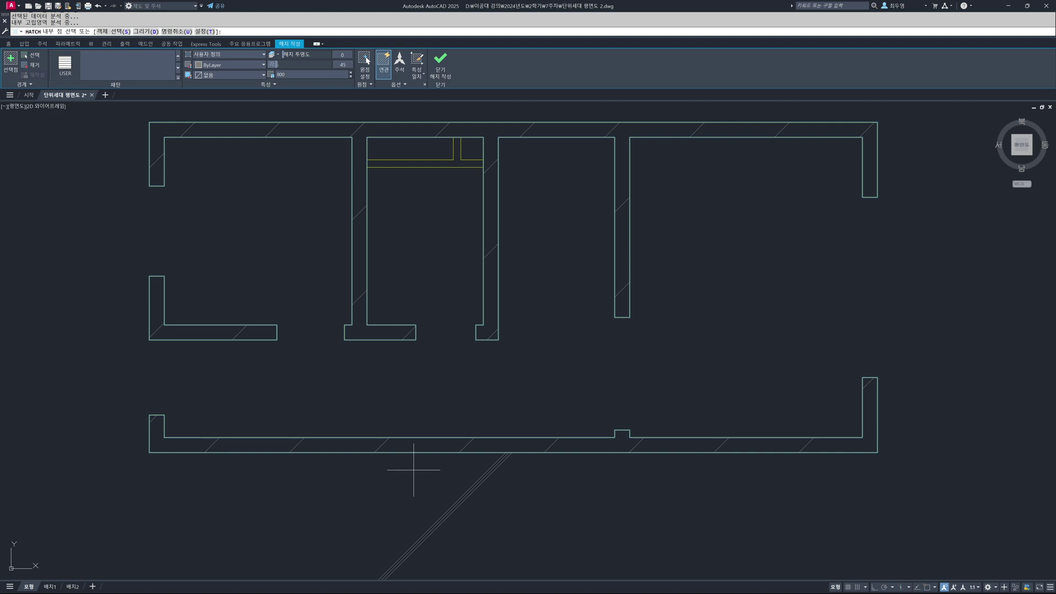
# Set the hatch origin where the first diagonal guide line meets the bottom wall's outer edge and finish the hatch
pyautogui.click(364, 75)
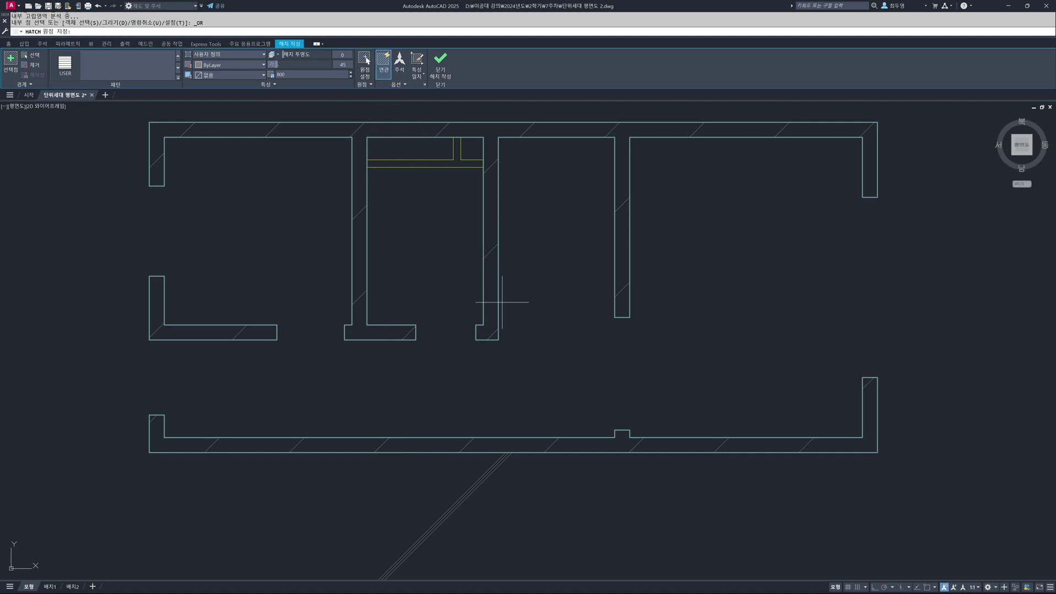
pyautogui.press('F3')
pyautogui.scroll(4, 495, 447)
pyautogui.scroll(2, 495, 447)
pyautogui.click(536, 468)
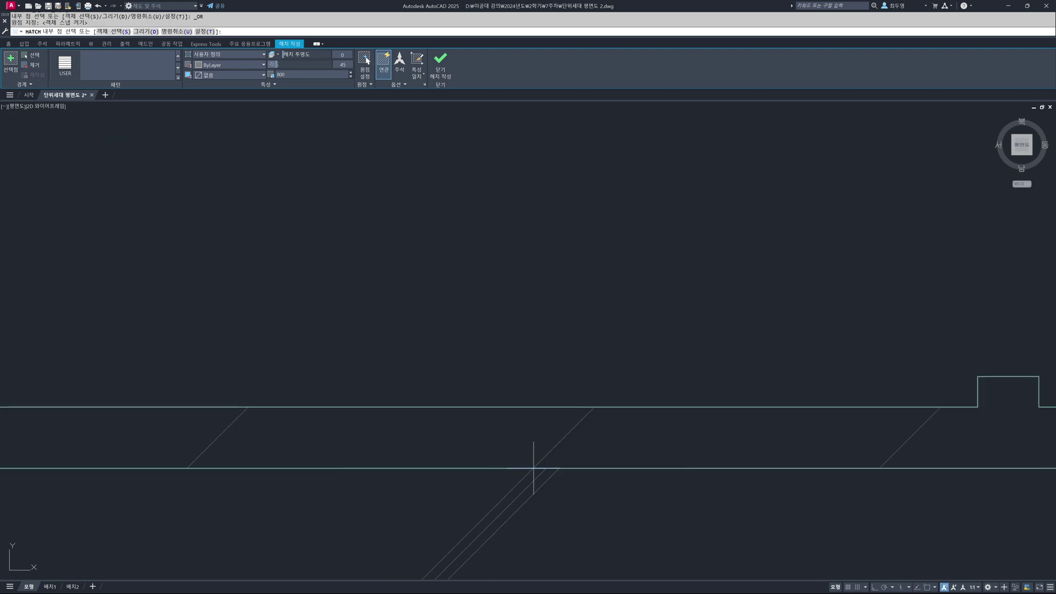
pyautogui.scroll(-6, 523, 442)
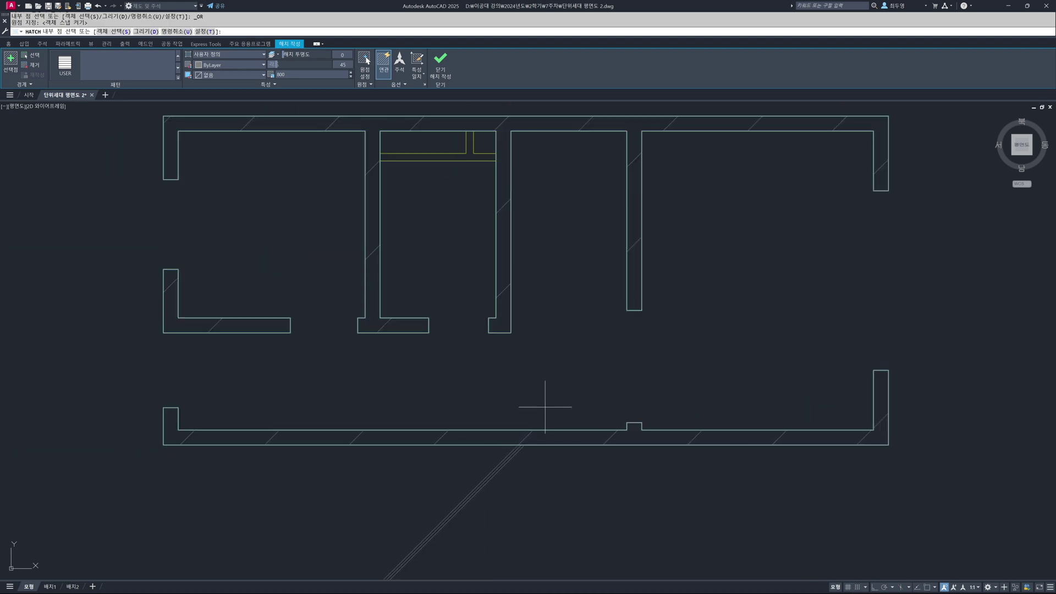
pyautogui.scroll(-2, 553, 398)
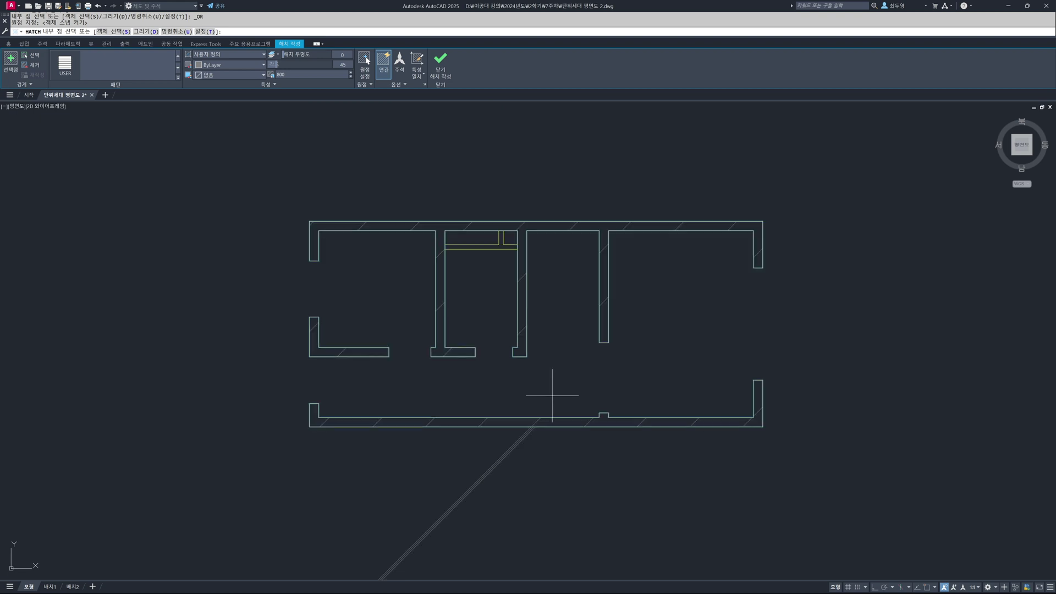
pyautogui.scroll(2, 552, 382)
pyautogui.moveTo(556, 383); pyautogui.dragTo(556, 397, button='middle')
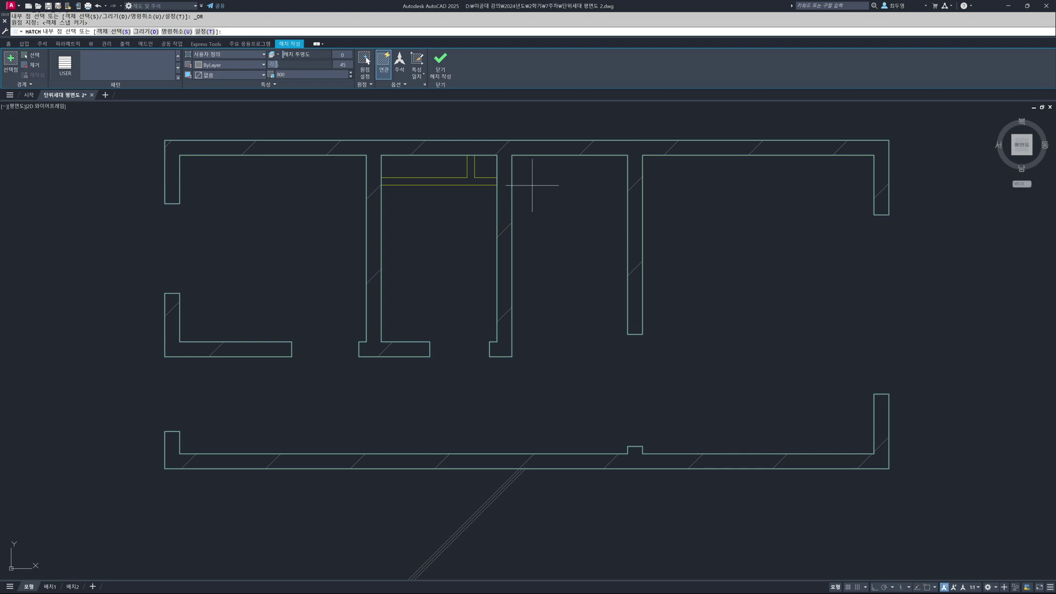
pyautogui.click(443, 63)
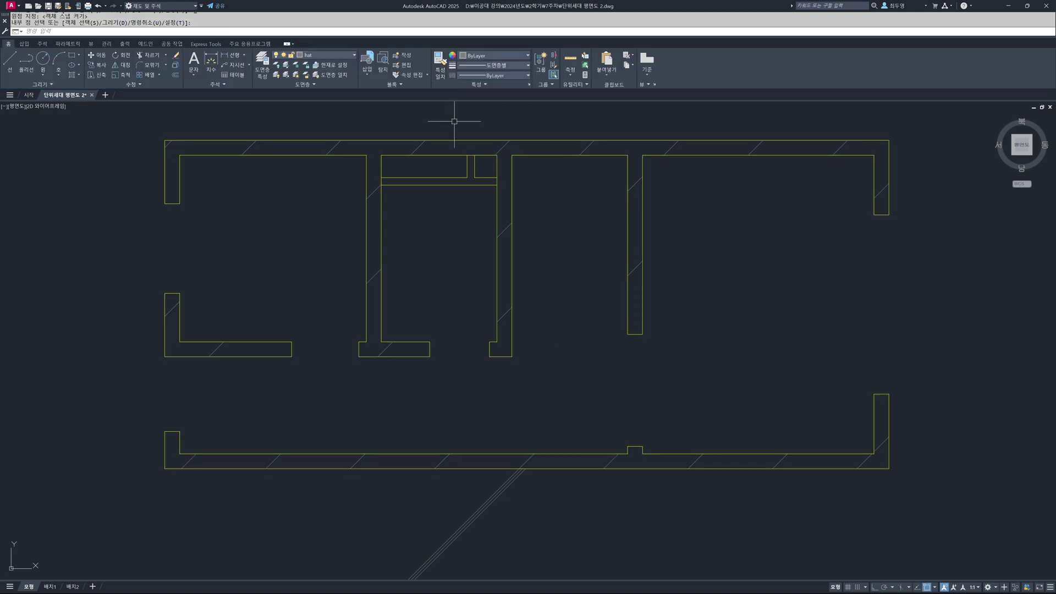
# Start another user-defined hatch at 45 degrees and spacing 800 inside the upper wall network, the lower-left L-shaped wall and the bottom wall
pyautogui.press('Return')
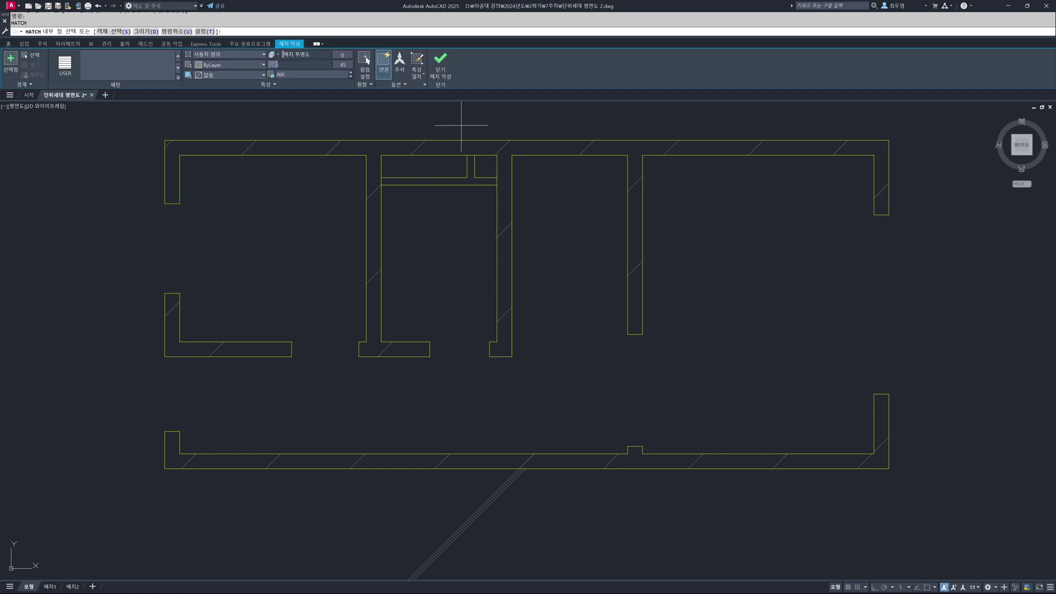
pyautogui.click(377, 147)
pyautogui.click(279, 350)
pyautogui.click(316, 461)
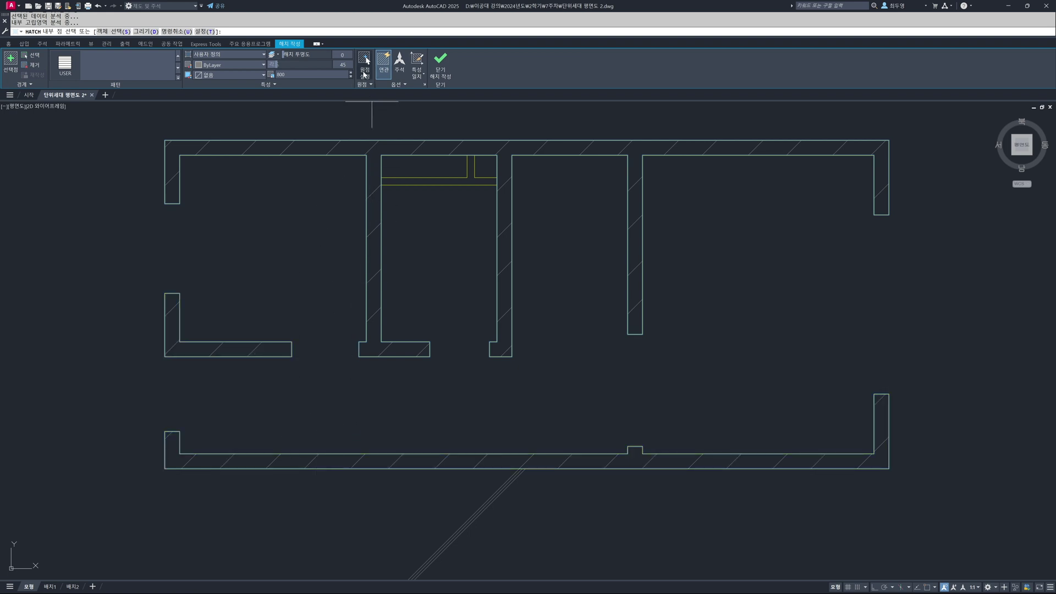
# Set the hatch origin where the second diagonal guide line meets the bottom wall's outer edge and finish the hatch
pyautogui.click(364, 65)
pyautogui.scroll(5, 531, 472)
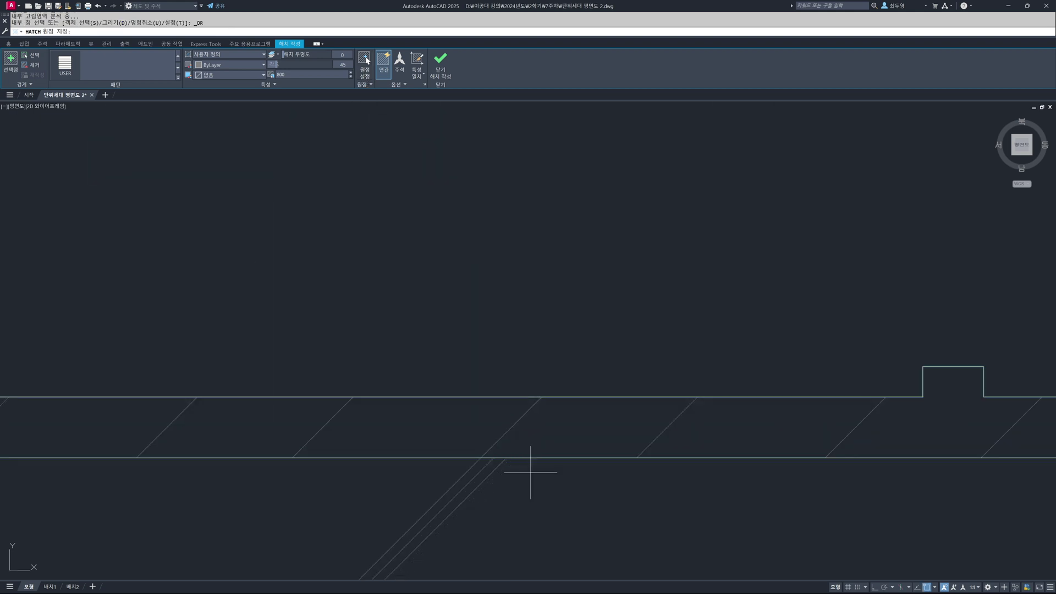
pyautogui.click(493, 457)
pyautogui.scroll(-2, 536, 365)
pyautogui.scroll(-2, 539, 365)
pyautogui.scroll(-2, 543, 360)
pyautogui.moveTo(542, 358)
pyautogui.mouseDown(button='middle')
pyautogui.moveTo(555, 368)
pyautogui.moveTo(559, 408)
pyautogui.moveTo(547, 413)
pyautogui.mouseUp(button='middle')
pyautogui.scroll(3, 577, 402)
pyautogui.scroll(-2, 587, 402)
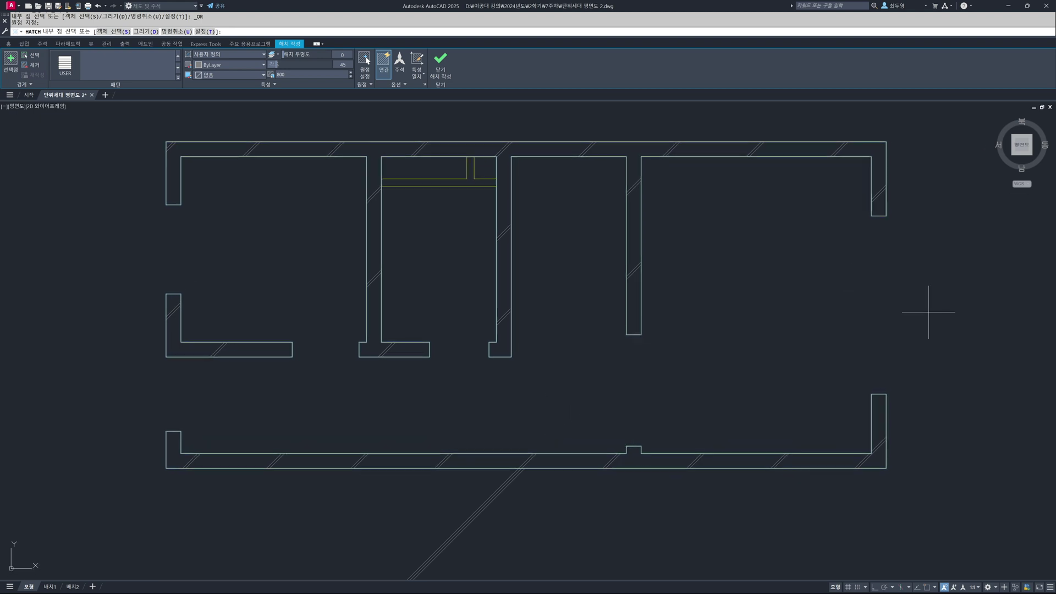
pyautogui.click(442, 64)
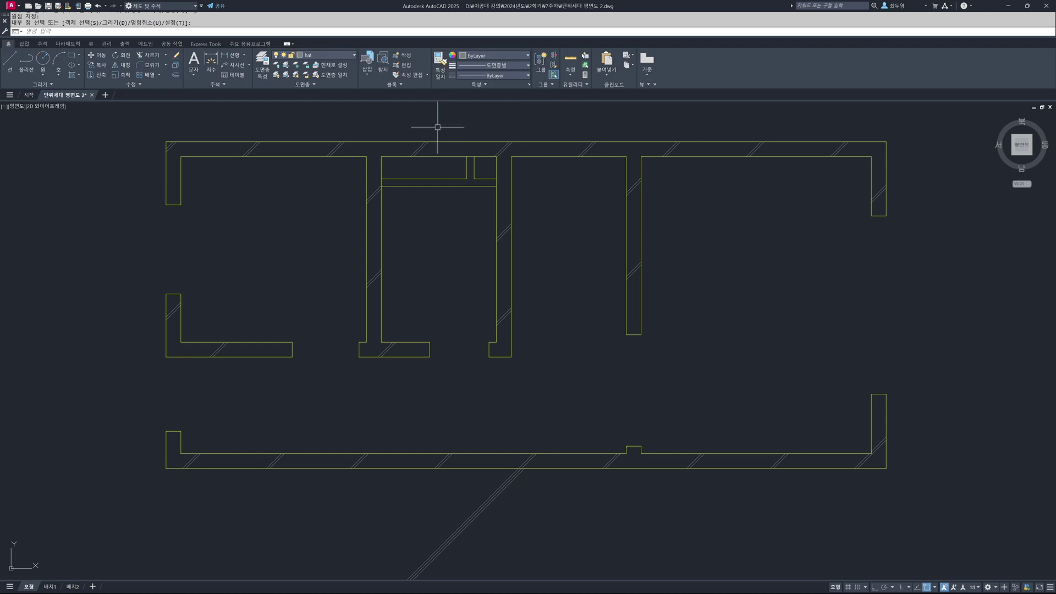
# Start a third hatch with the same 45-degree, 800-spacing settings and pick inside the same three wall areas
pyautogui.press('Return')
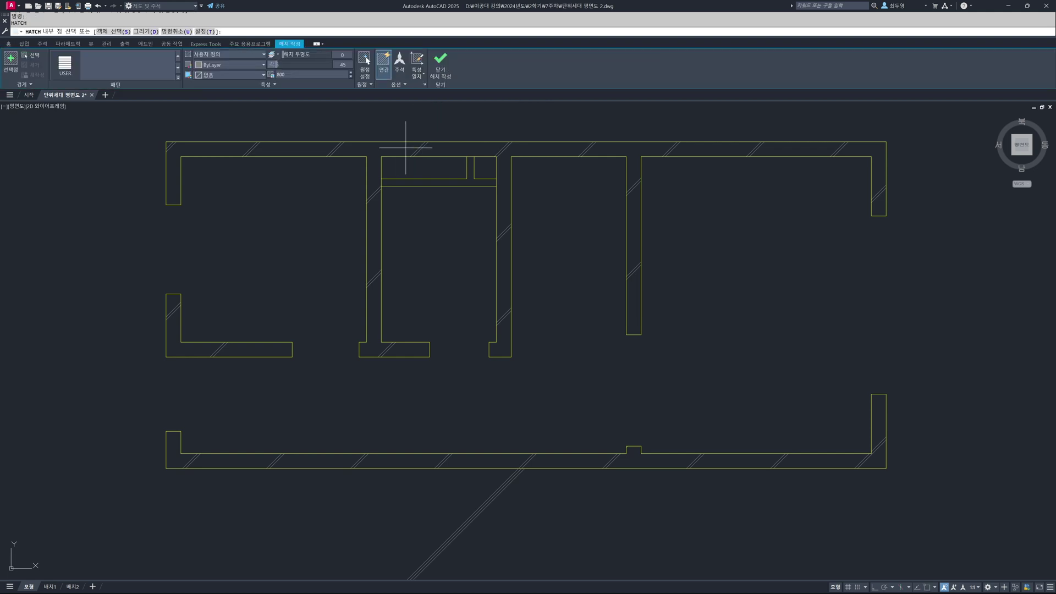
pyautogui.click(374, 150)
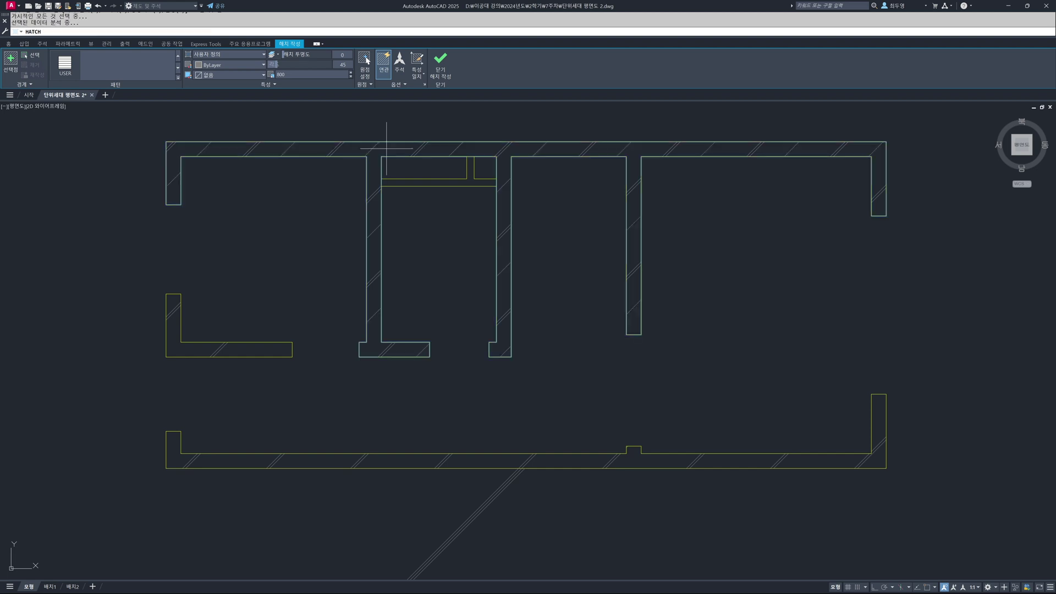
pyautogui.click(271, 351)
pyautogui.click(312, 459)
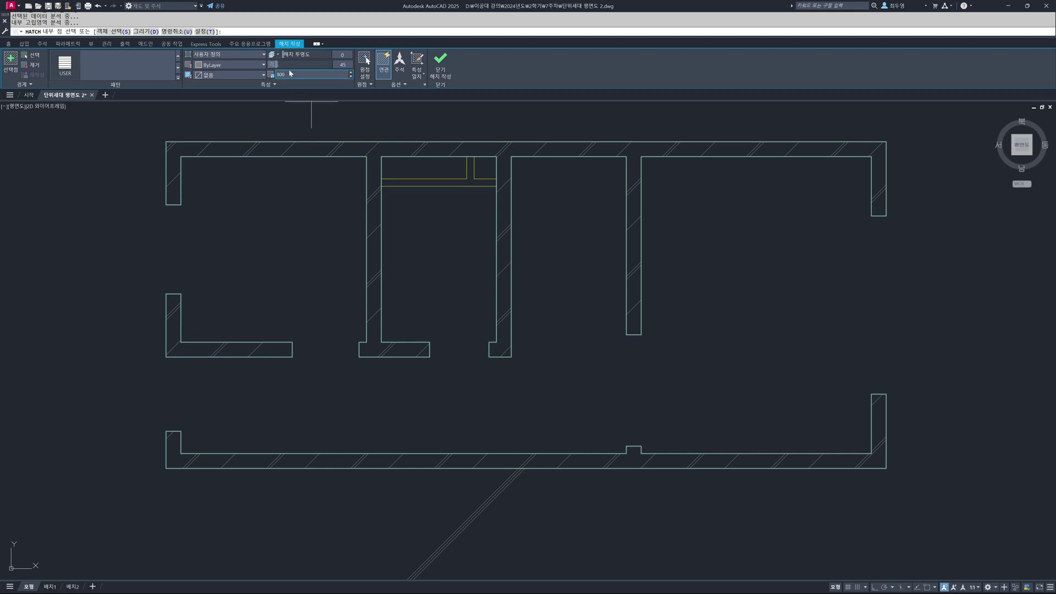
# Set the hatch origin where the third diagonal guide line meets the bottom wall's outer edge and finish the hatch
pyautogui.click(364, 77)
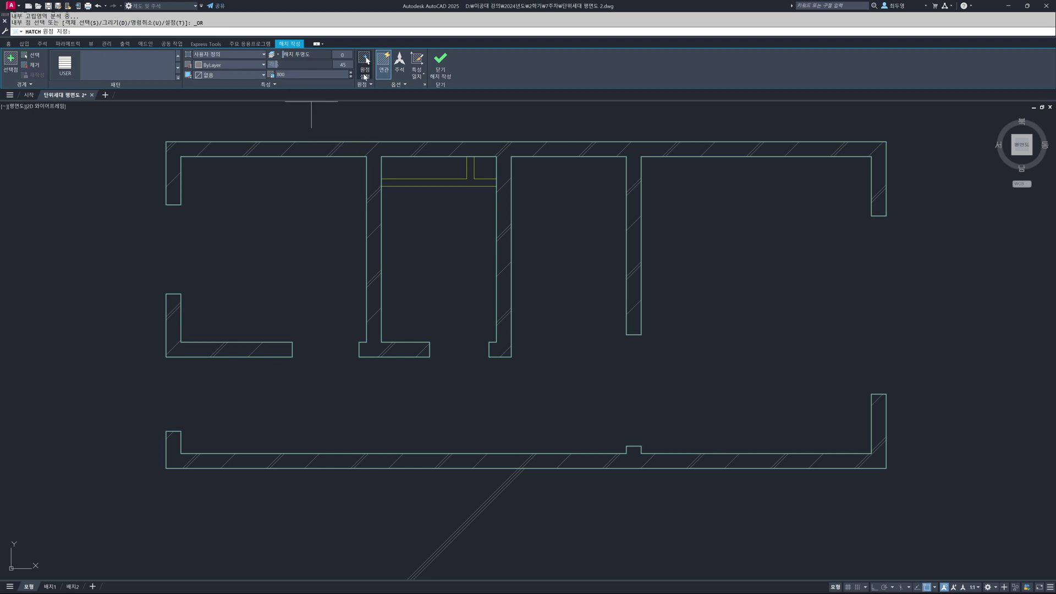
pyautogui.scroll(8, 531, 483)
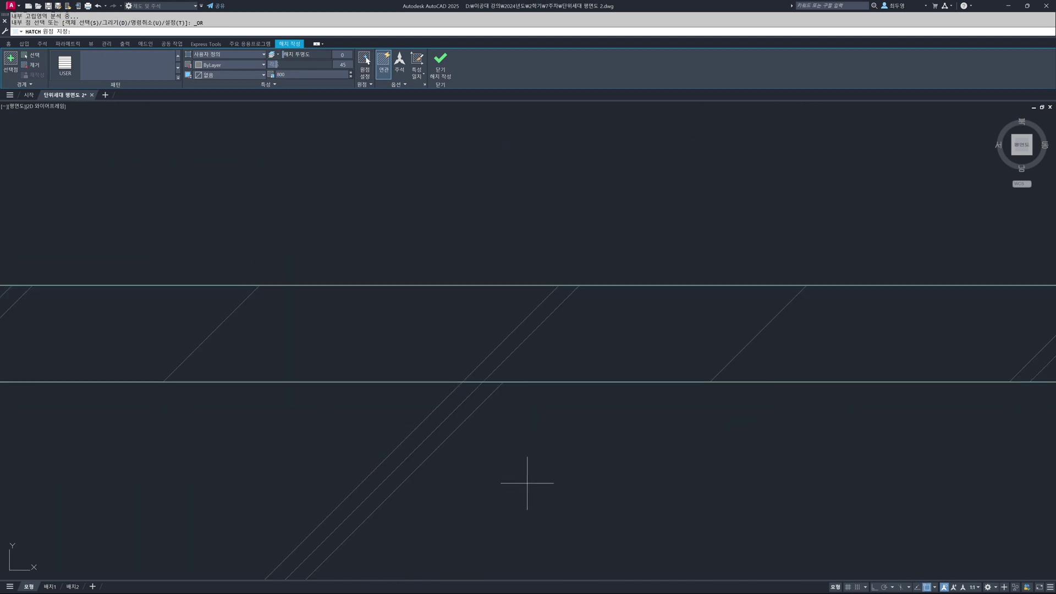
pyautogui.click(504, 382)
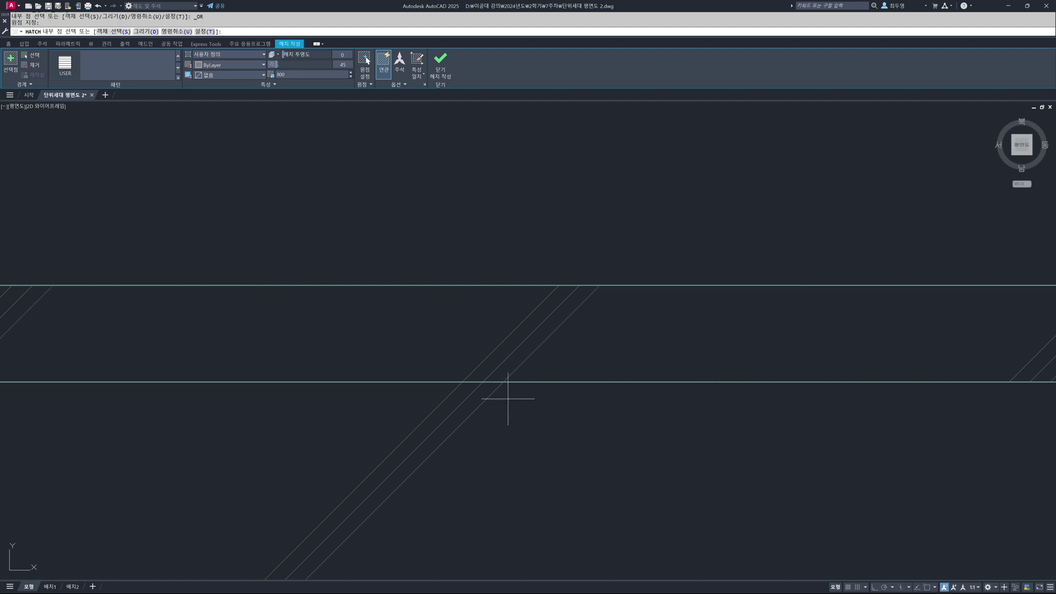
pyautogui.scroll(-7, 520, 456)
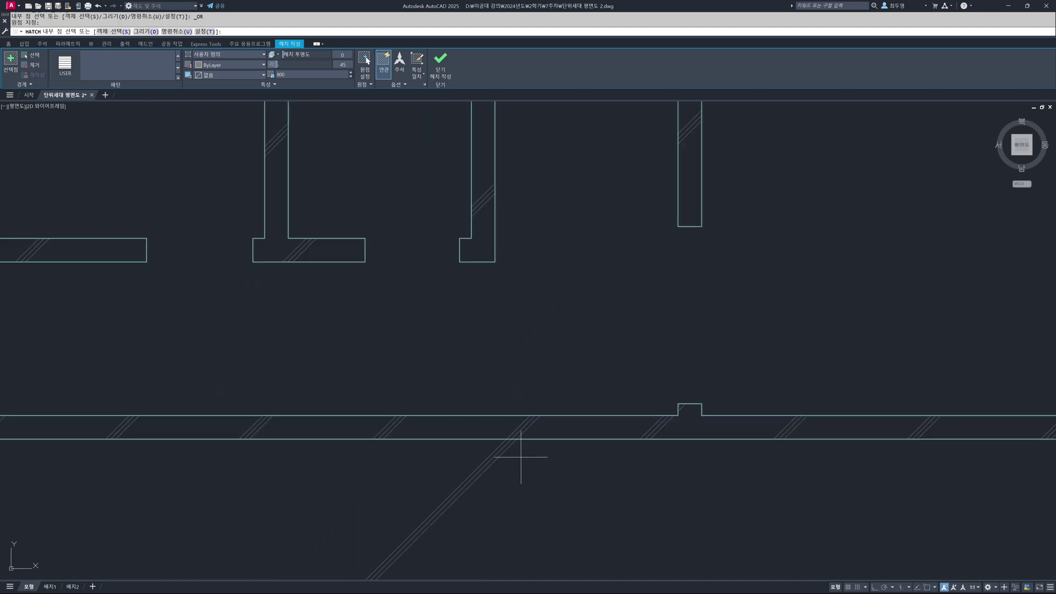
pyautogui.moveTo(536, 386); pyautogui.dragTo(547, 405, button='middle')
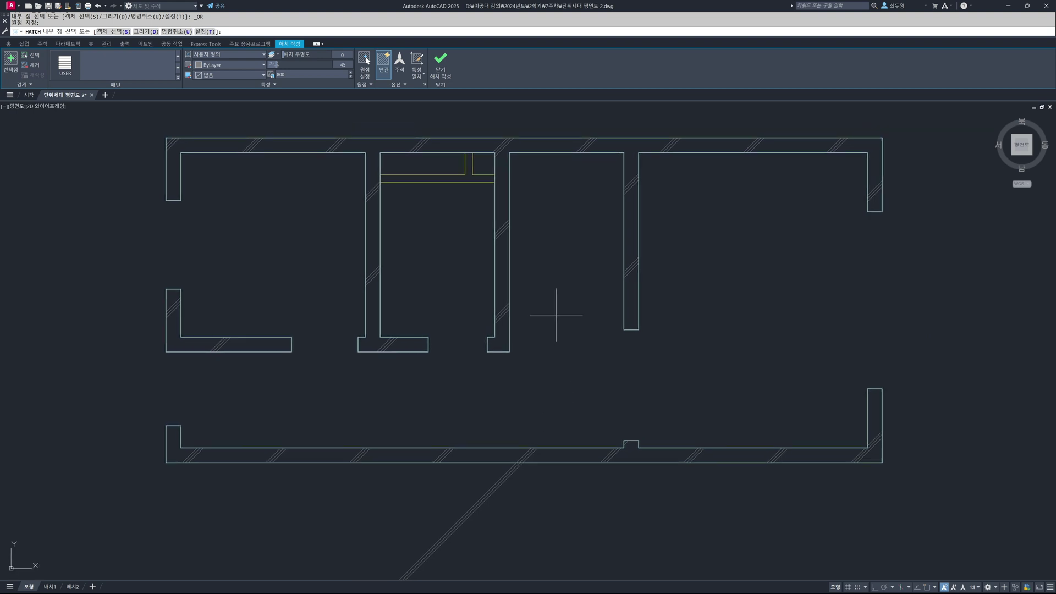
pyautogui.click(440, 66)
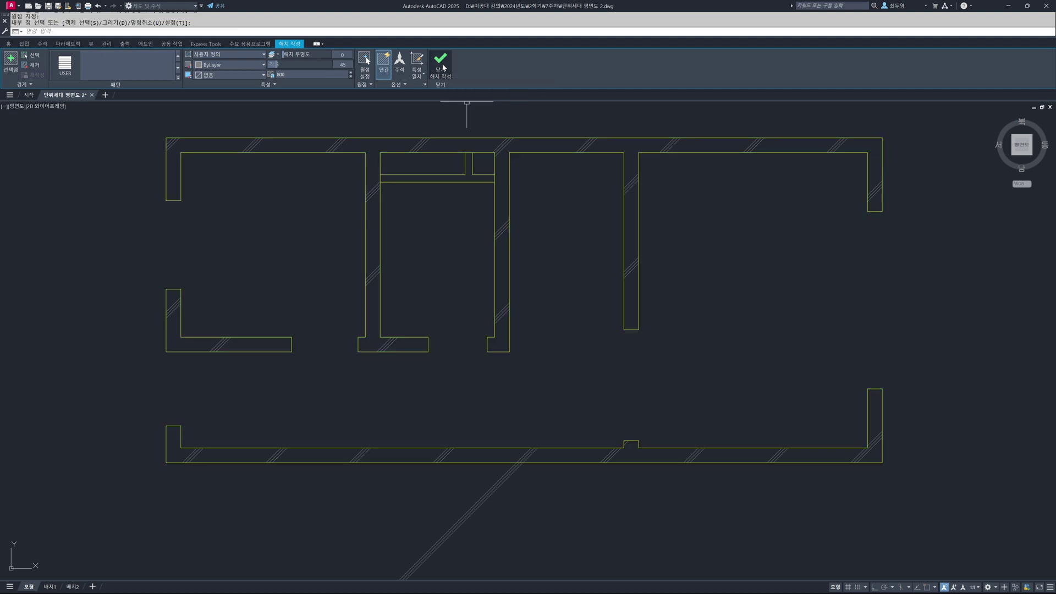
# Erase the three diagonal guide lines below the bottom wall
pyautogui.write('e')
pyautogui.press('Return')
pyautogui.click(529, 516)
pyautogui.click(479, 491)
pyautogui.press('Return')
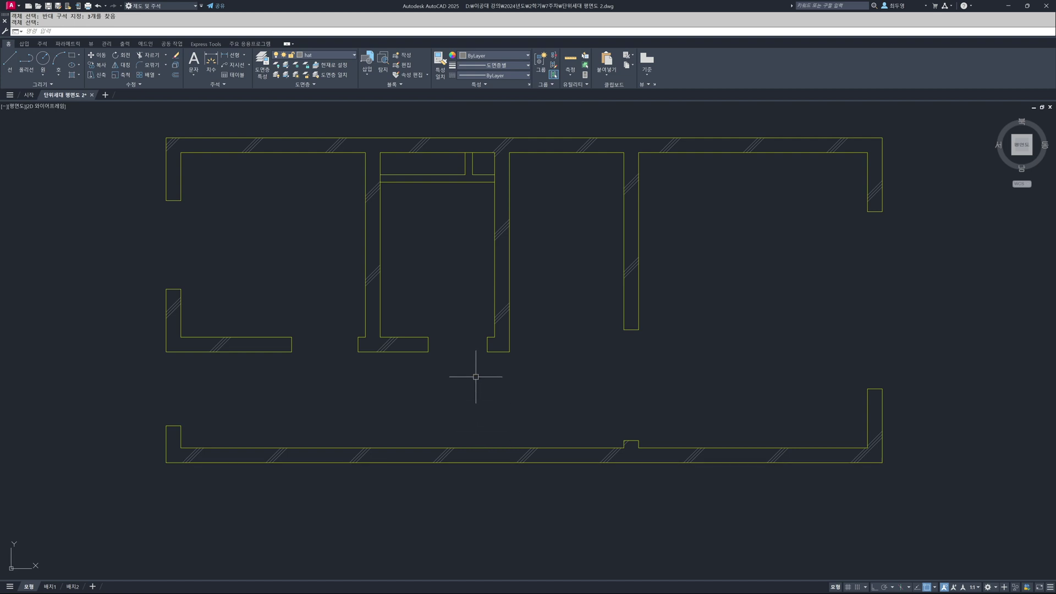
# Hatch the thin T-shaped partition wall at the top of the small middle room with the ANSI31 pattern, angle 0 and scale 12
pyautogui.moveTo(443, 212); pyautogui.dragTo(483, 366, button='middle')
pyautogui.scroll(4, 477, 318)
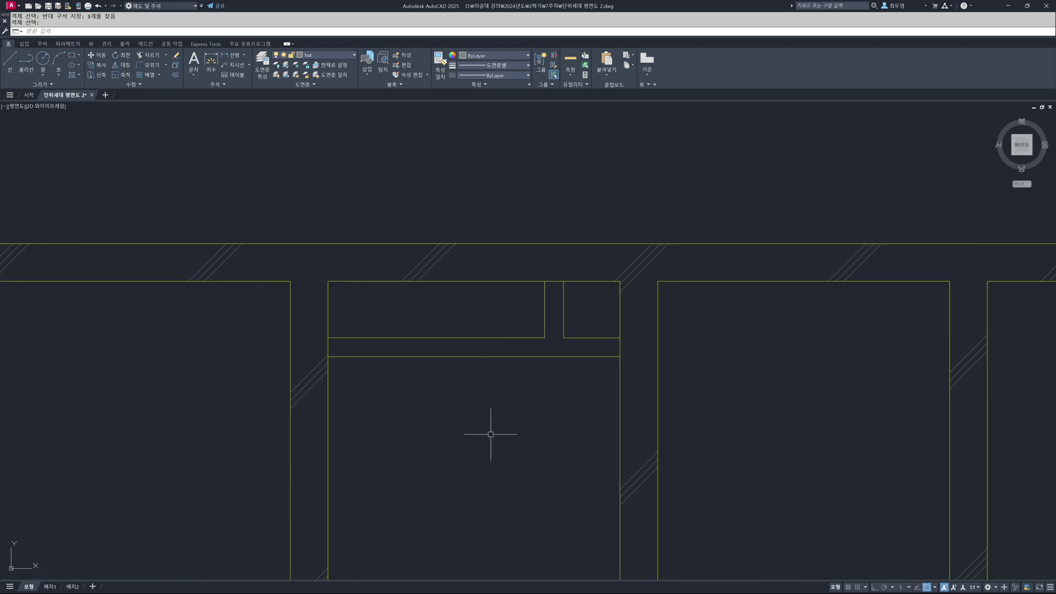
pyautogui.press('Return')
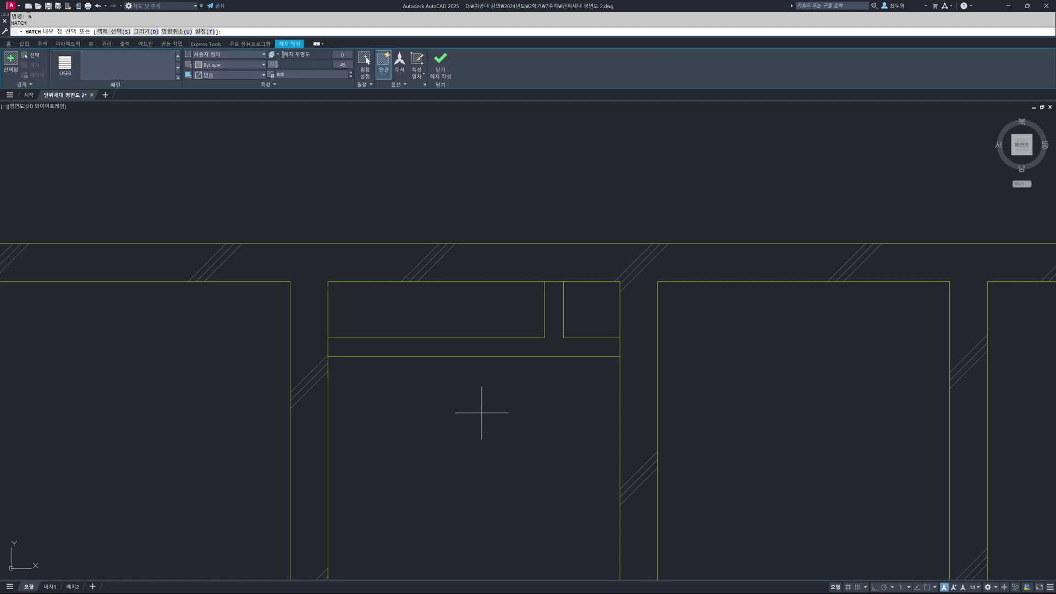
pyautogui.click(227, 57)
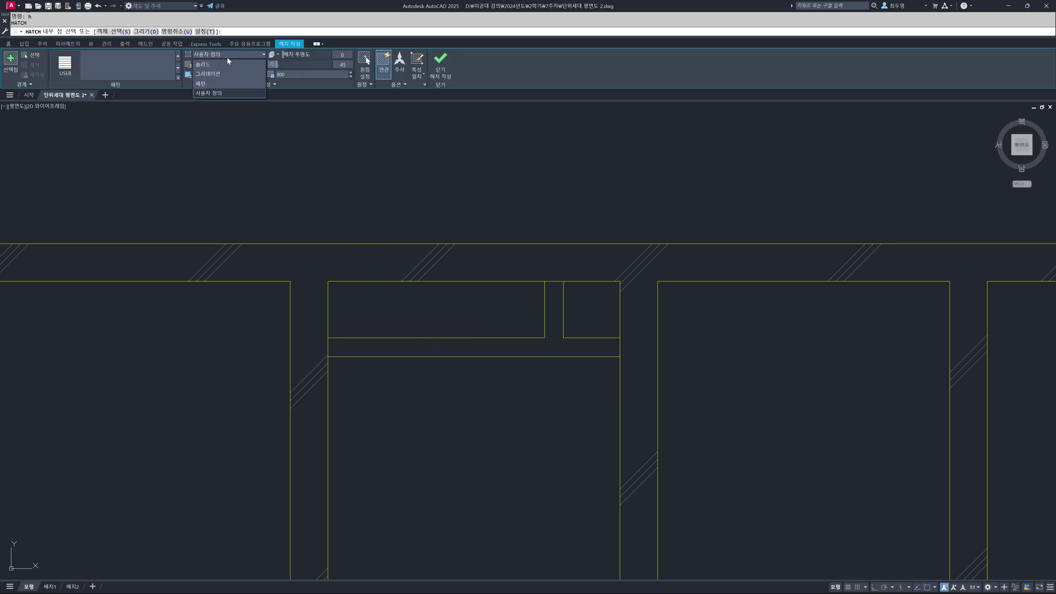
pyautogui.click(201, 86)
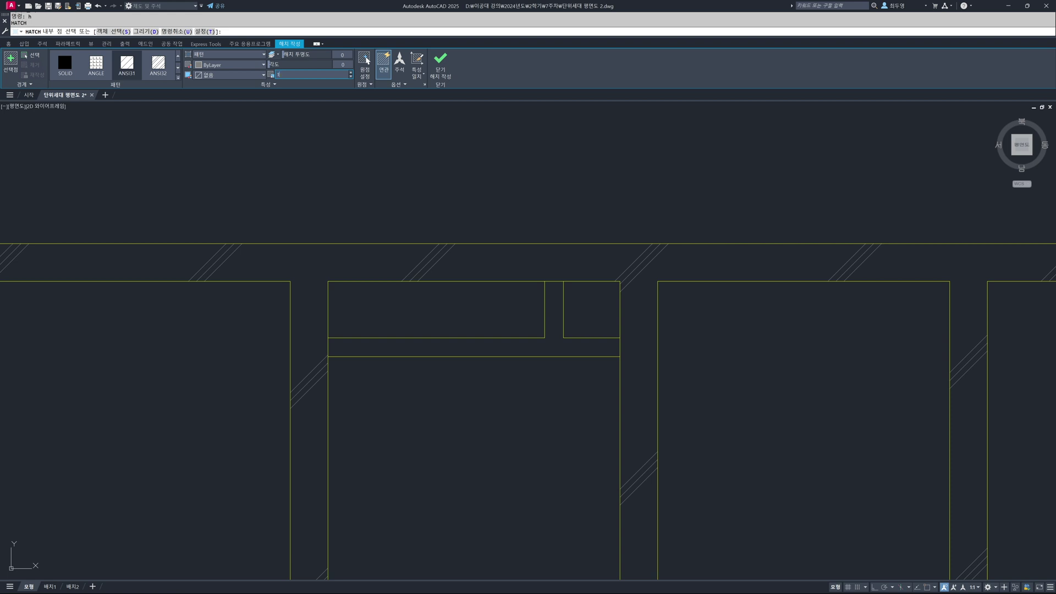
pyautogui.click(527, 350)
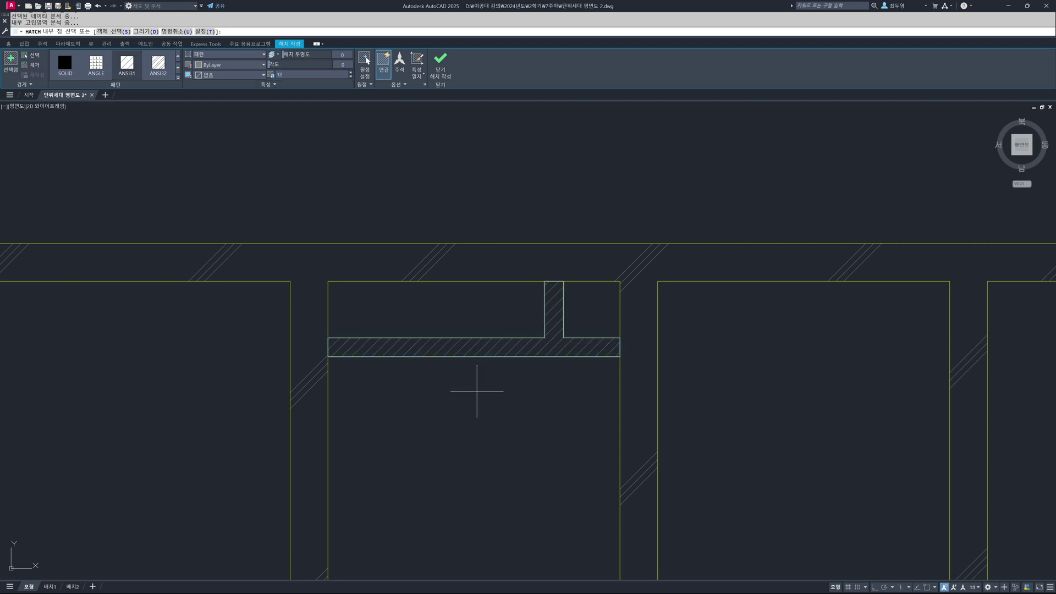
pyautogui.click(440, 60)
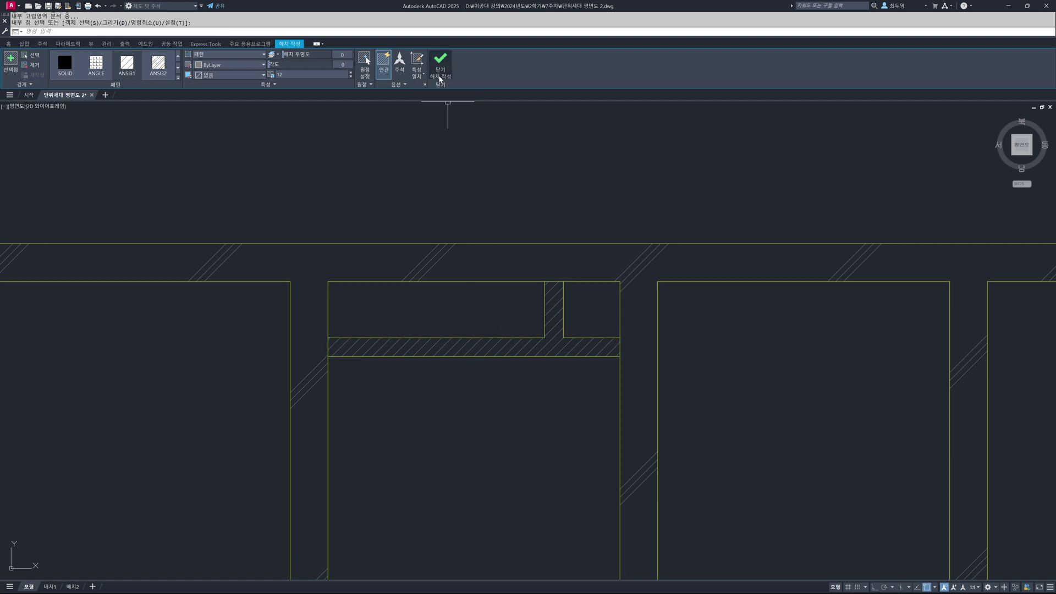
# Thaw the fin, ele, fur and win layers
pyautogui.scroll(-4, 488, 367)
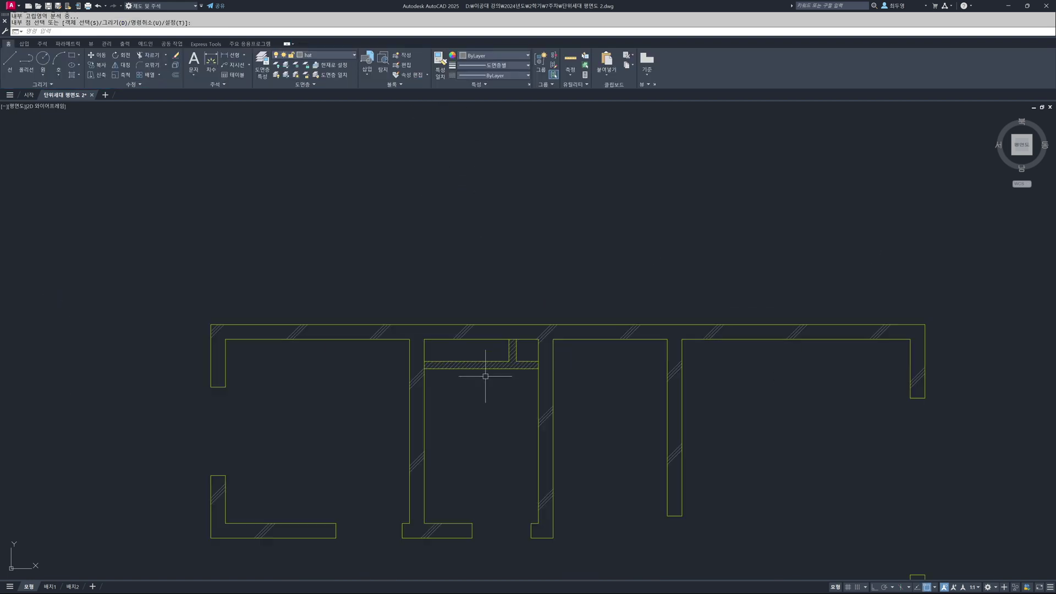
pyautogui.moveTo(518, 396)
pyautogui.mouseDown(button='middle')
pyautogui.moveTo(478, 250)
pyautogui.moveTo(482, 263)
pyautogui.mouseUp(button='middle')
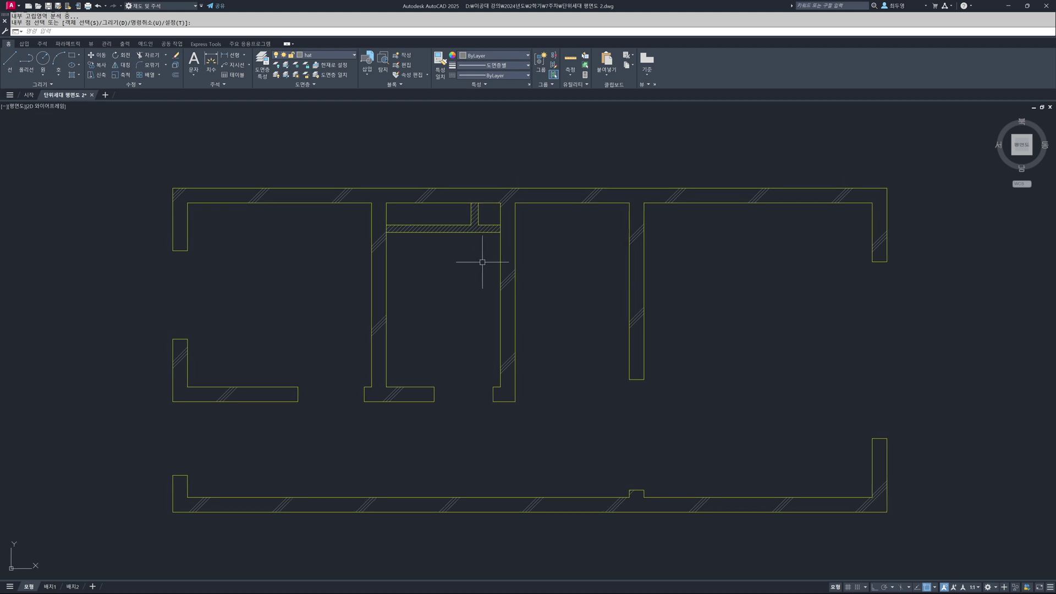
pyautogui.click(338, 56)
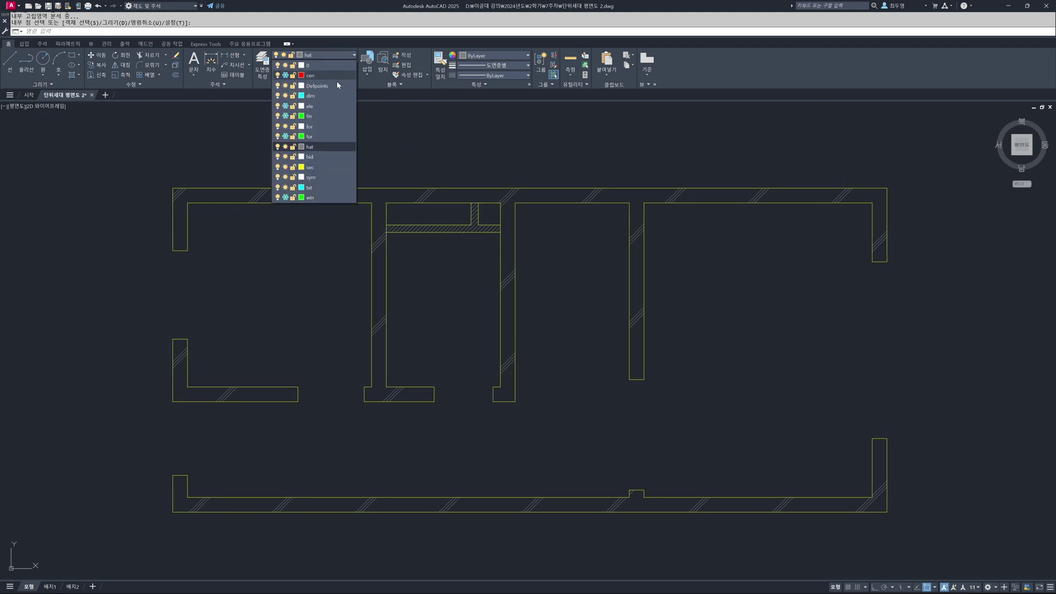
pyautogui.click(286, 116)
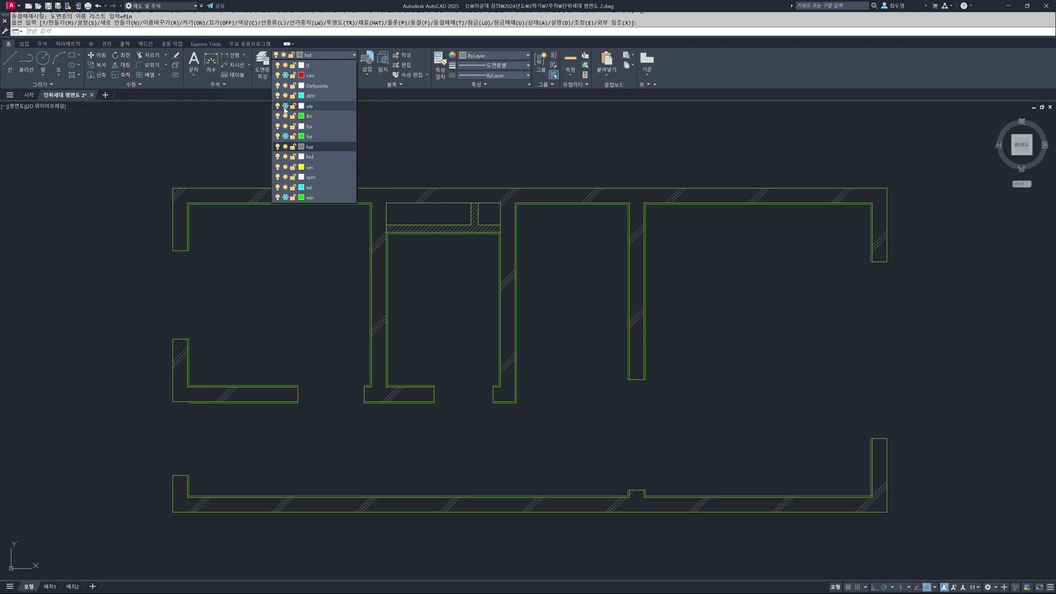
pyautogui.click(285, 107)
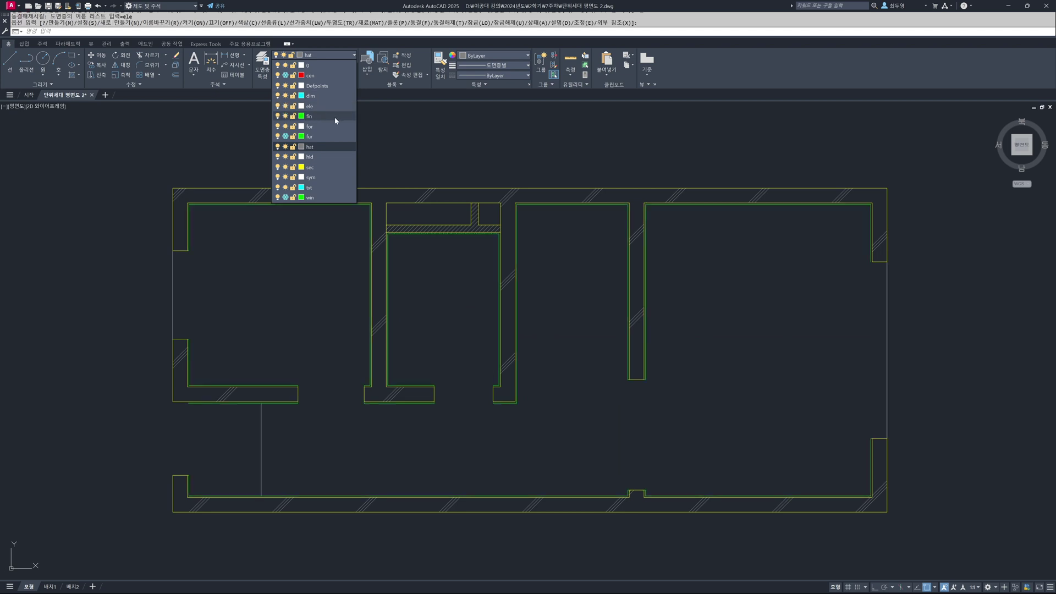
pyautogui.click(286, 136)
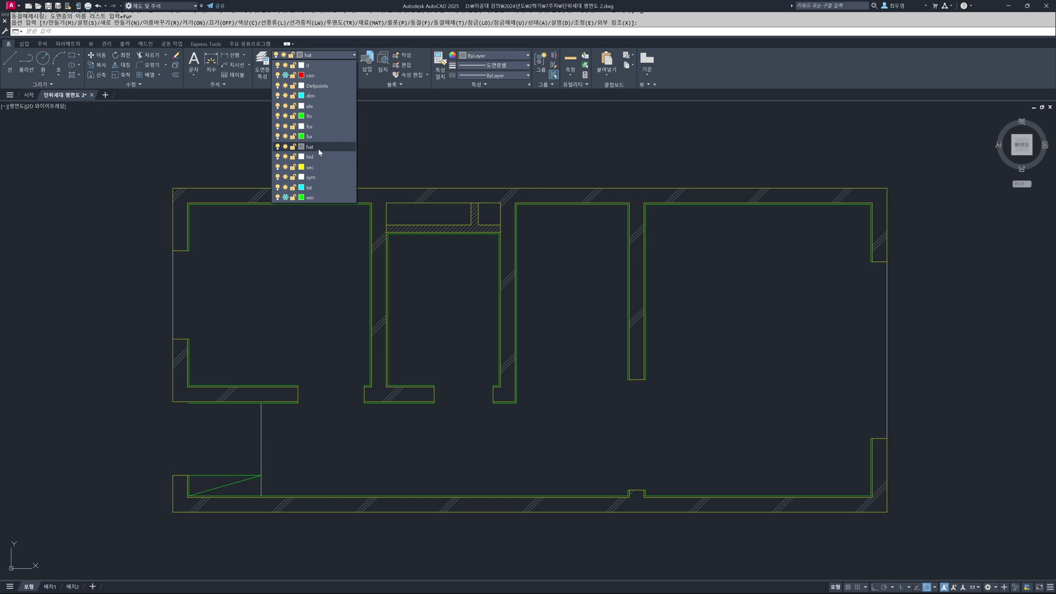
pyautogui.click(285, 197)
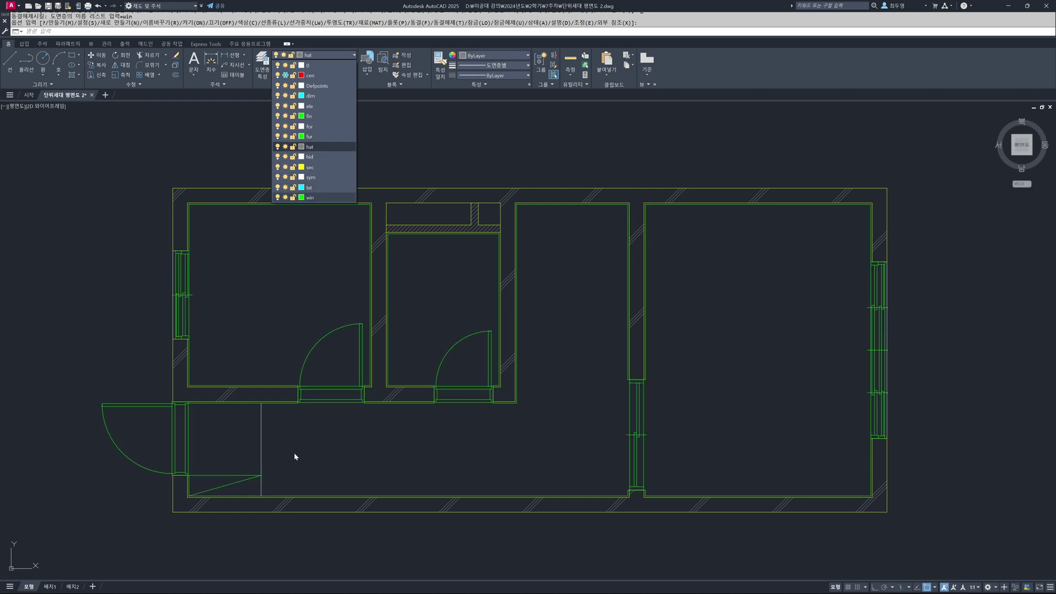
# Hatch the square entrance floor inside the front door with a user-defined double pattern at angle 0 and spacing 400
pyautogui.moveTo(229, 441)
pyautogui.mouseDown(button='middle')
pyautogui.moveTo(481, 394)
pyautogui.moveTo(481, 382)
pyautogui.moveTo(503, 384)
pyautogui.moveTo(504, 344)
pyautogui.mouseUp(button='middle')
pyautogui.scroll(4, 481, 382)
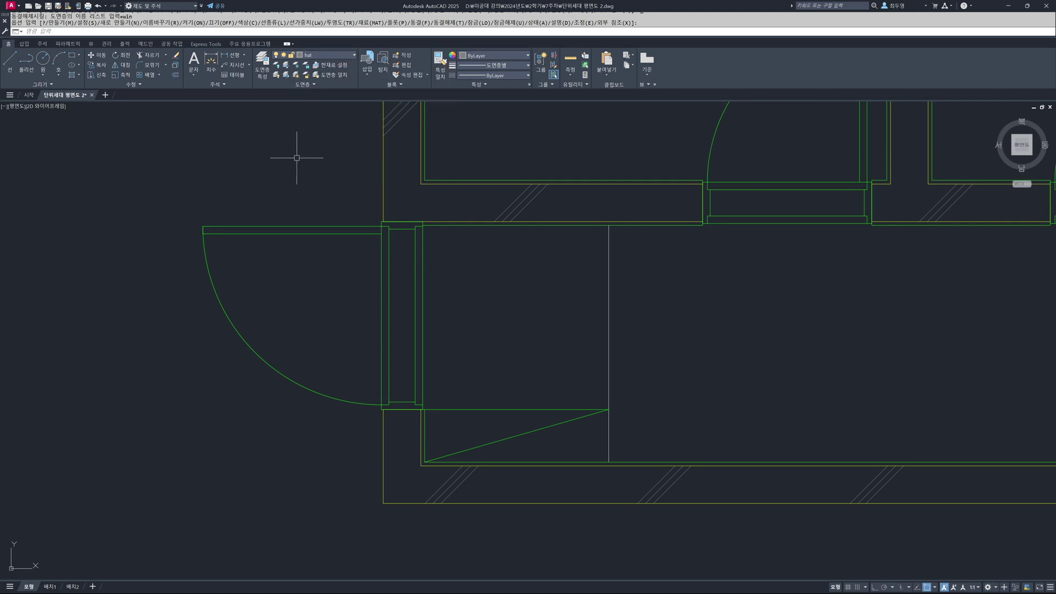
pyautogui.press('Return')
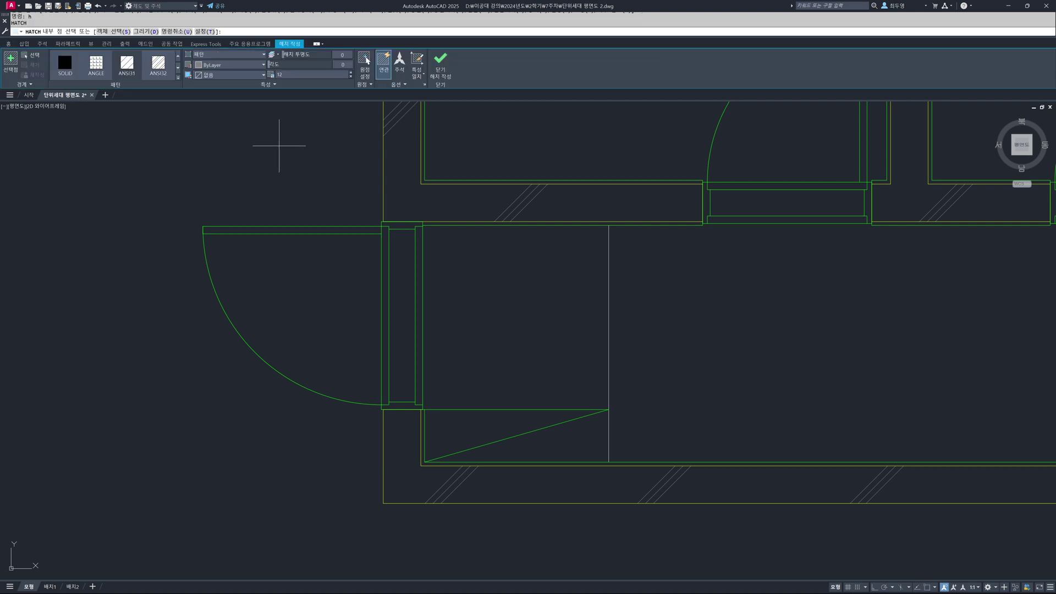
pyautogui.click(212, 55)
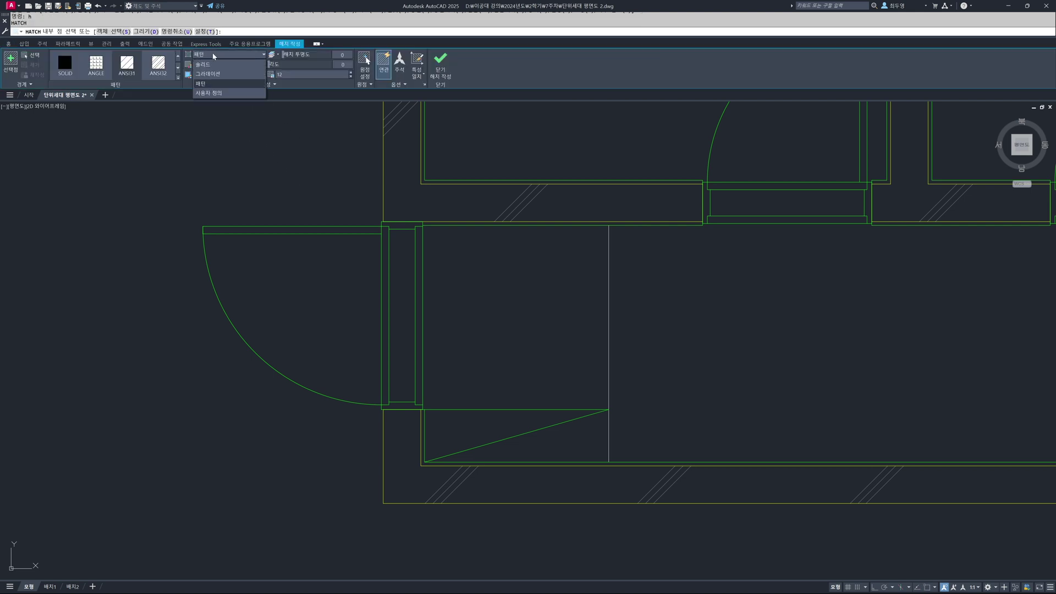
pyautogui.click(218, 94)
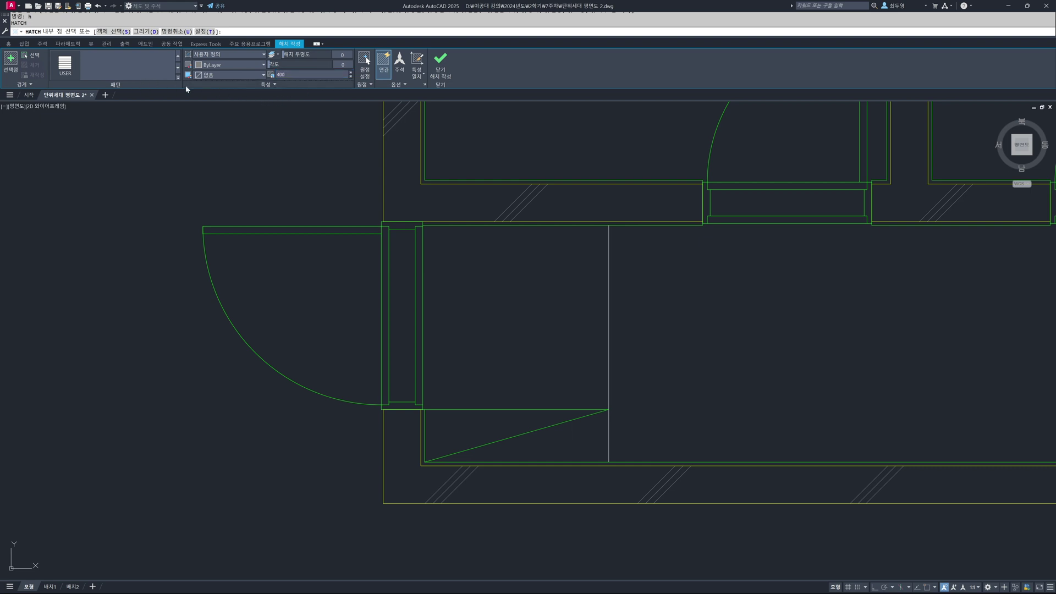
pyautogui.click(274, 84)
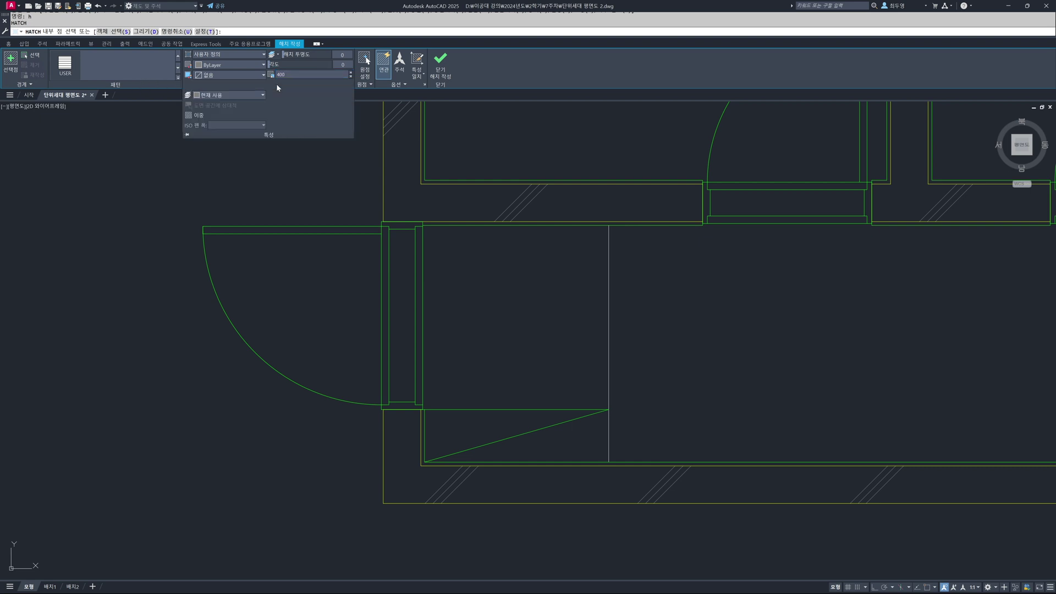
pyautogui.click(189, 116)
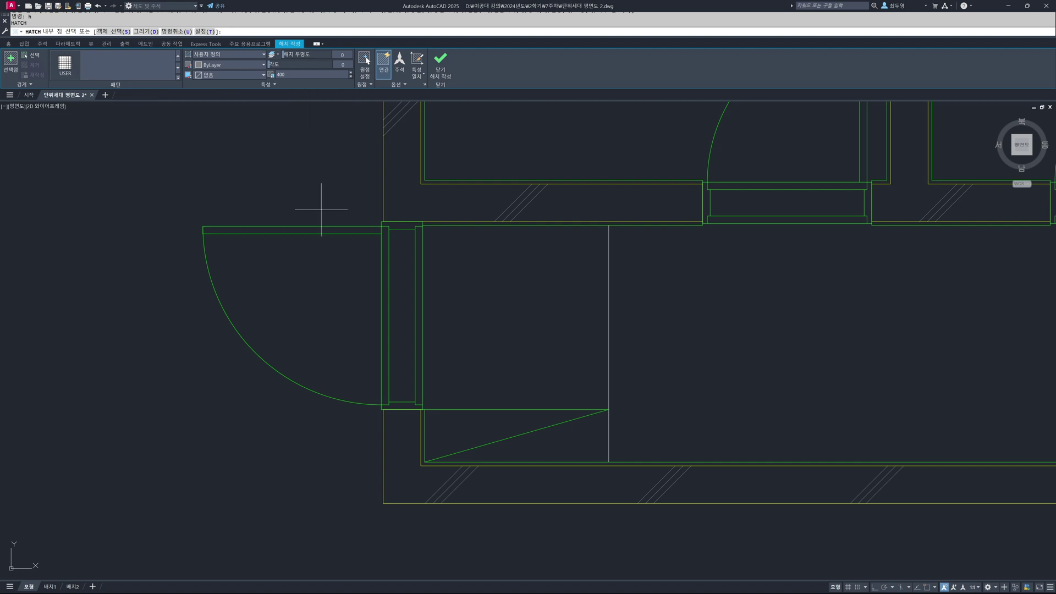
pyautogui.click(503, 315)
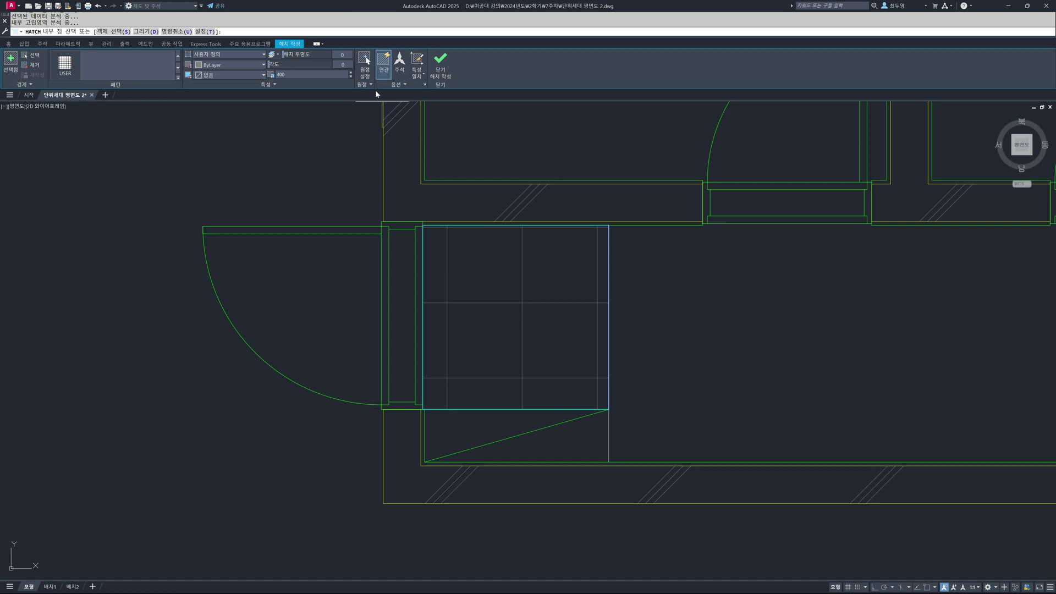
# Set the entrance hatch's origin midway between the floor area's upper-left and lower-right corners and finish the hatch
pyautogui.click(366, 74)
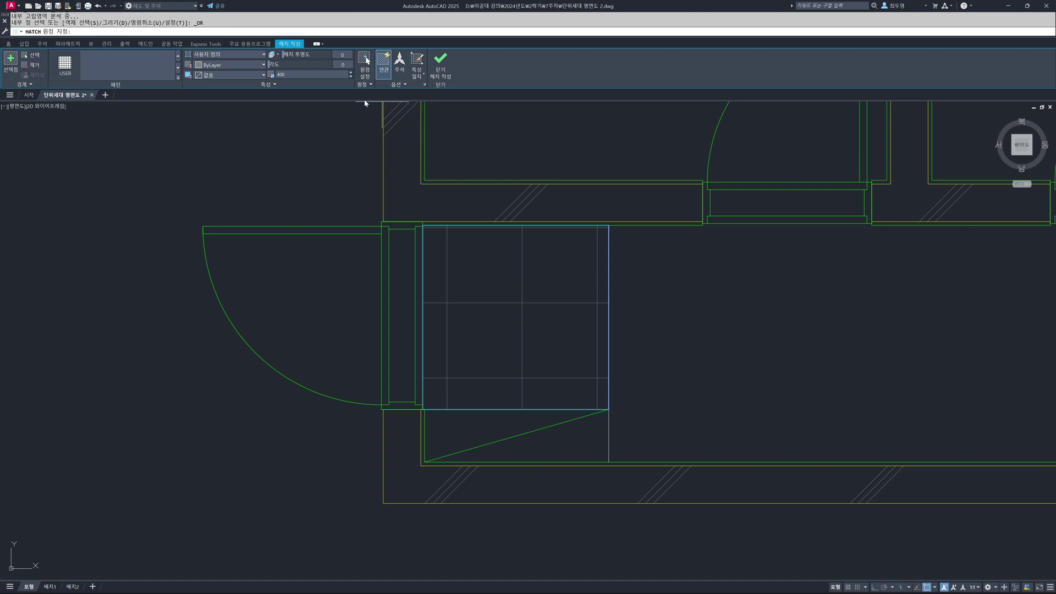
pyautogui.keyDown('shift'); pyautogui.rightClick(352, 183); pyautogui.keyUp('shift')
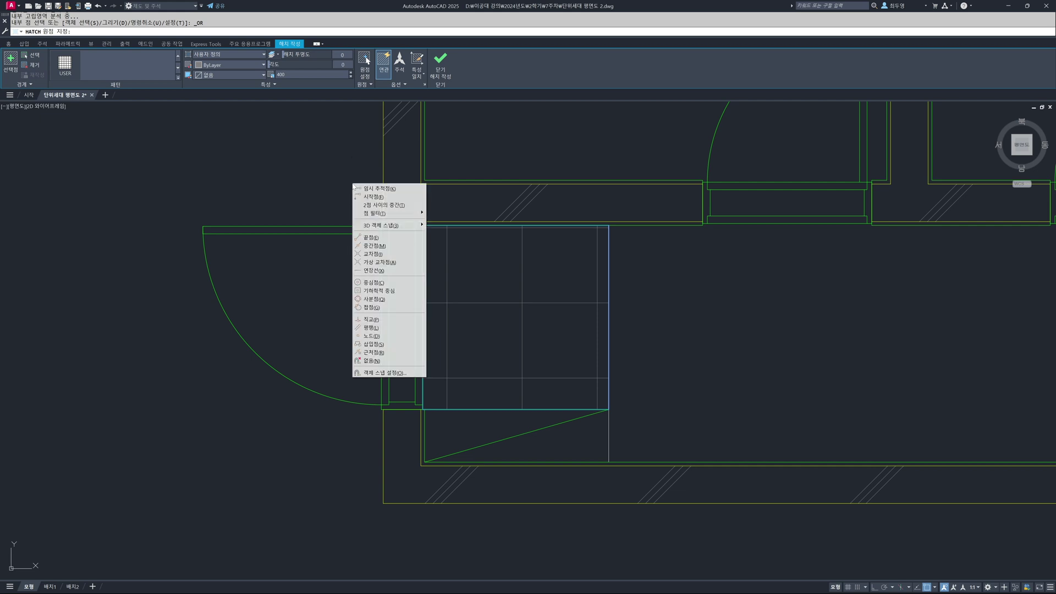
pyautogui.click(373, 205)
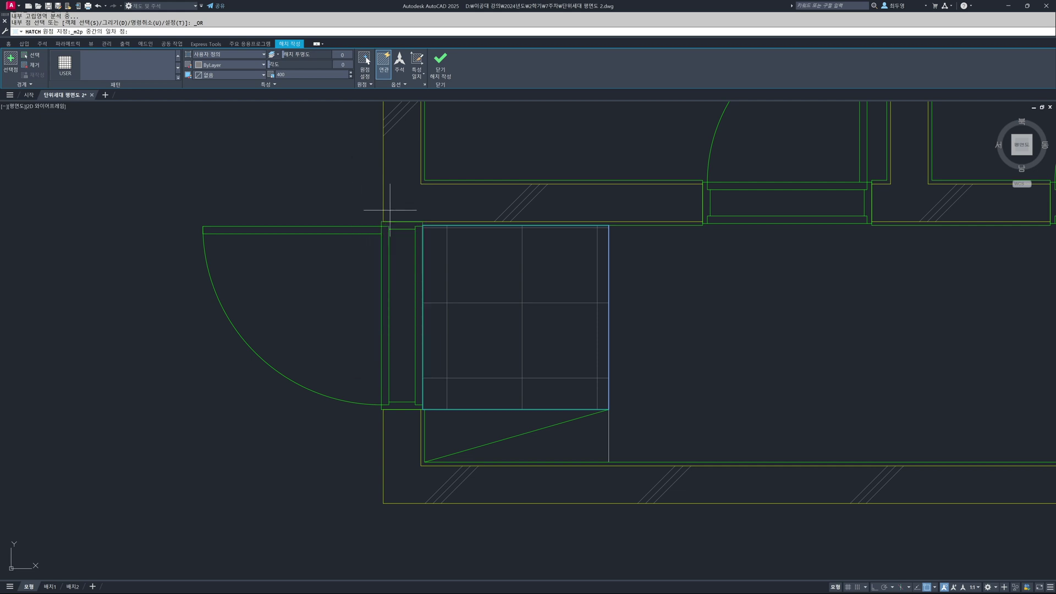
pyautogui.click(423, 226)
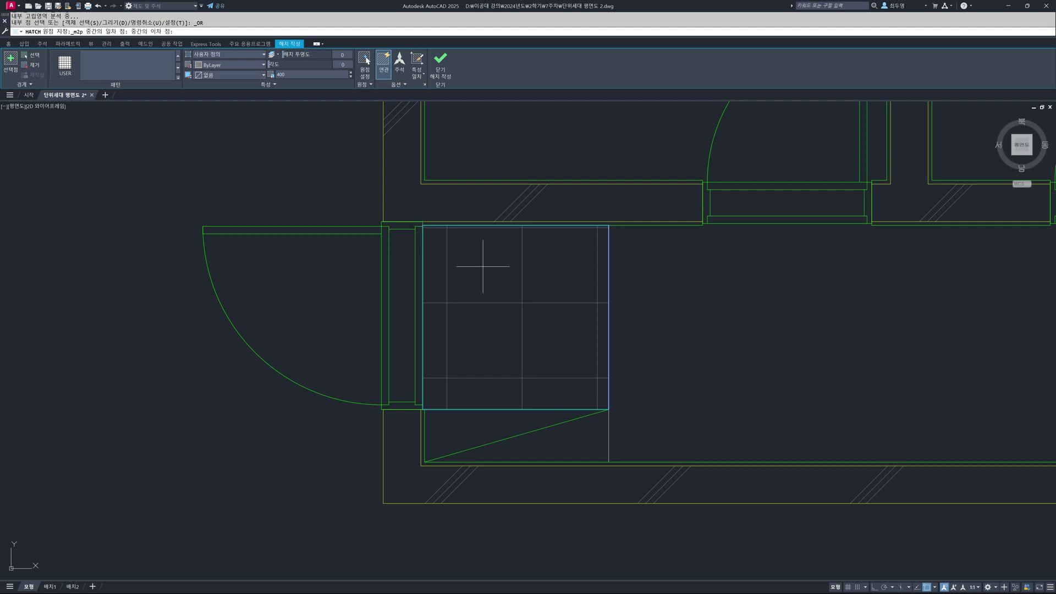
pyautogui.click(608, 409)
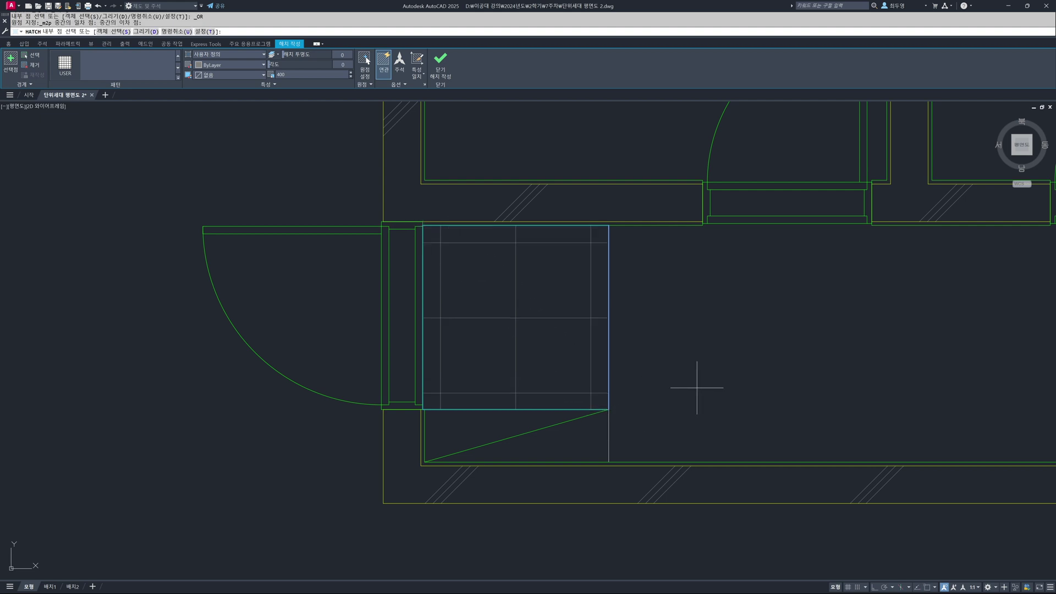
pyautogui.click(441, 63)
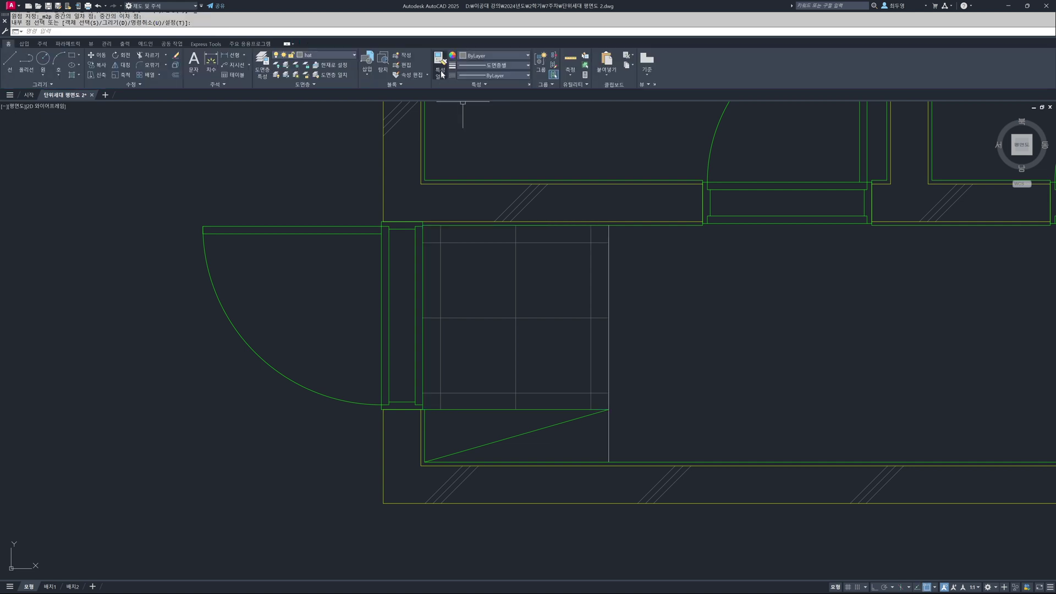
# Thaw the cen layer so the centre lines are displayed with the floor plan
pyautogui.scroll(-2, 492, 349)
pyautogui.scroll(-6, 492, 350)
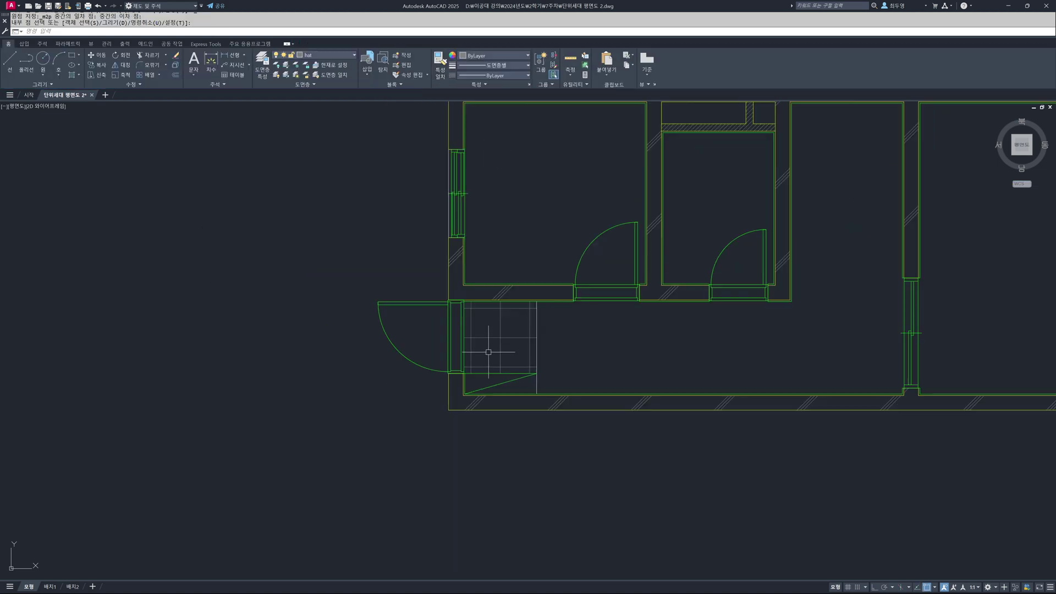
pyautogui.scroll(-1, 625, 354)
pyautogui.moveTo(625, 354)
pyautogui.mouseDown(button='middle')
pyautogui.moveTo(503, 430)
pyautogui.moveTo(484, 418)
pyautogui.mouseUp(button='middle')
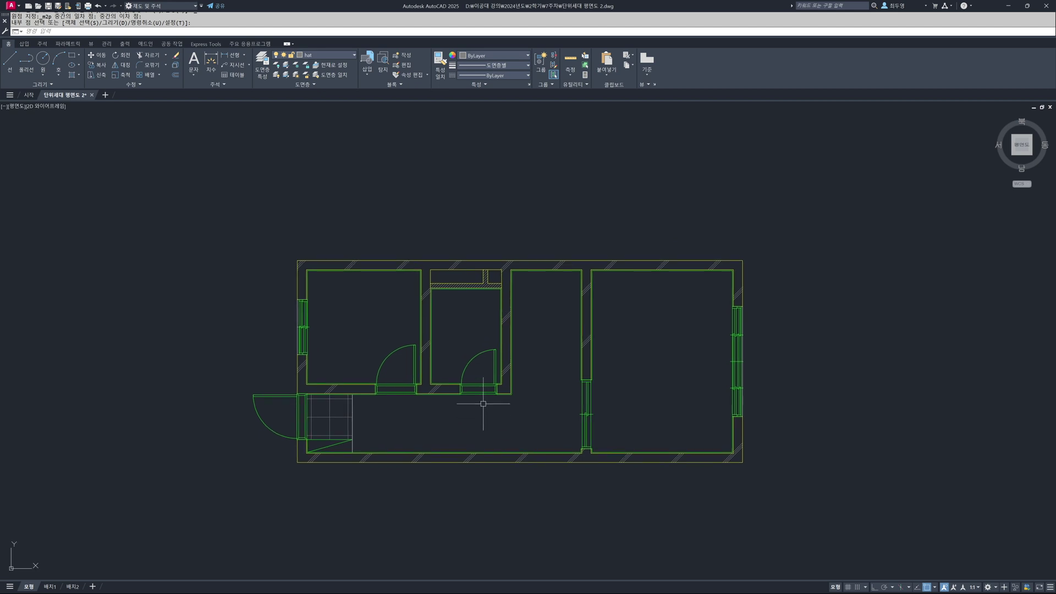
pyautogui.click(346, 55)
pyautogui.click(286, 76)
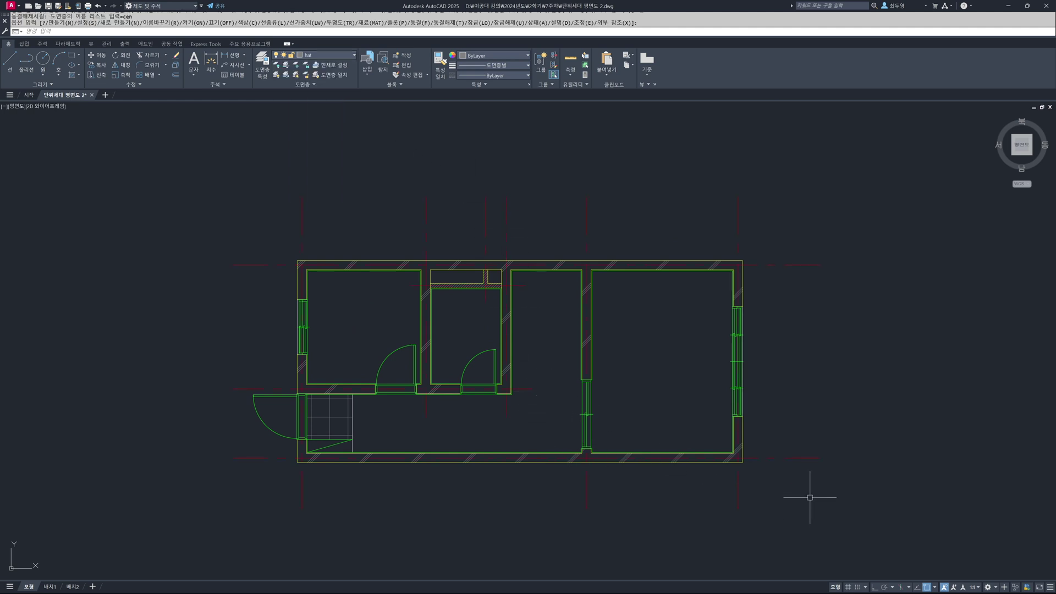
# Review the entire drawing sheet with Zoom All, and look closer at the hatched floor plan
pyautogui.write('z')
pyautogui.press('Return')
pyautogui.write('a')
pyautogui.press('Return')
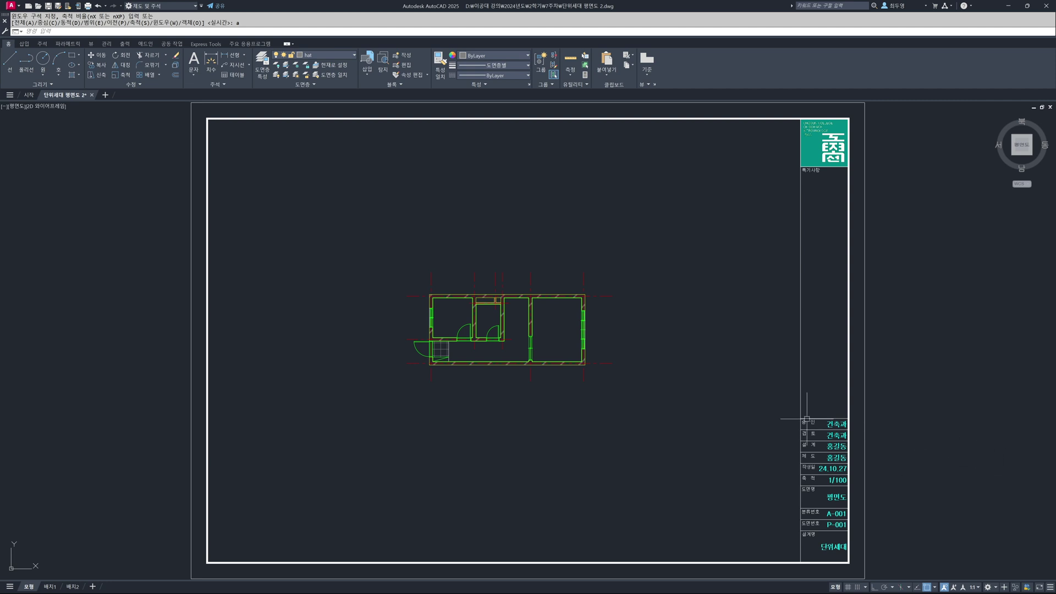
pyautogui.scroll(4, 496, 327)
pyautogui.moveTo(496, 327); pyautogui.dragTo(499, 359, button='middle')
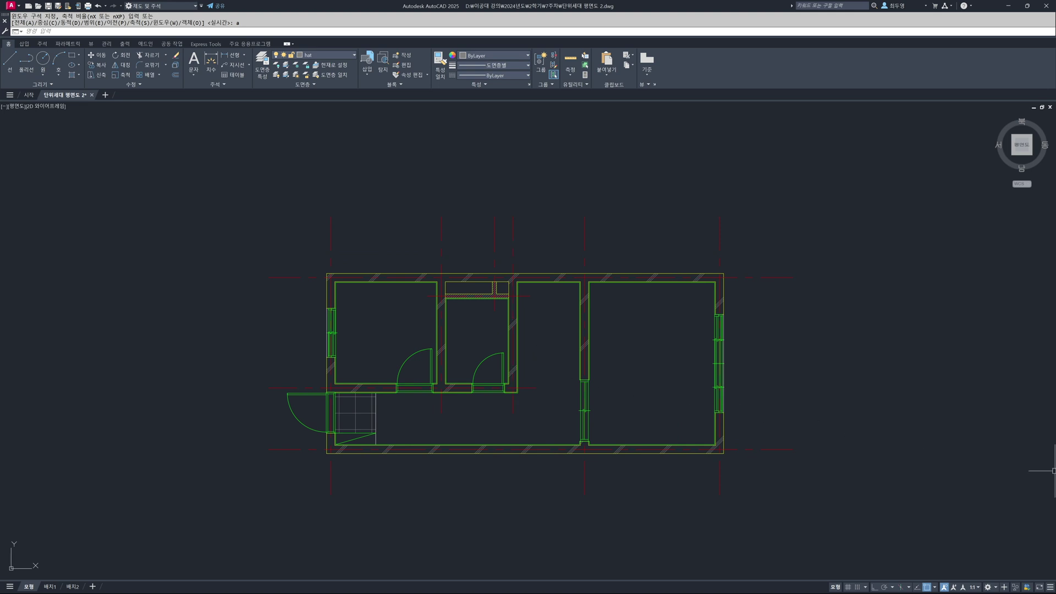